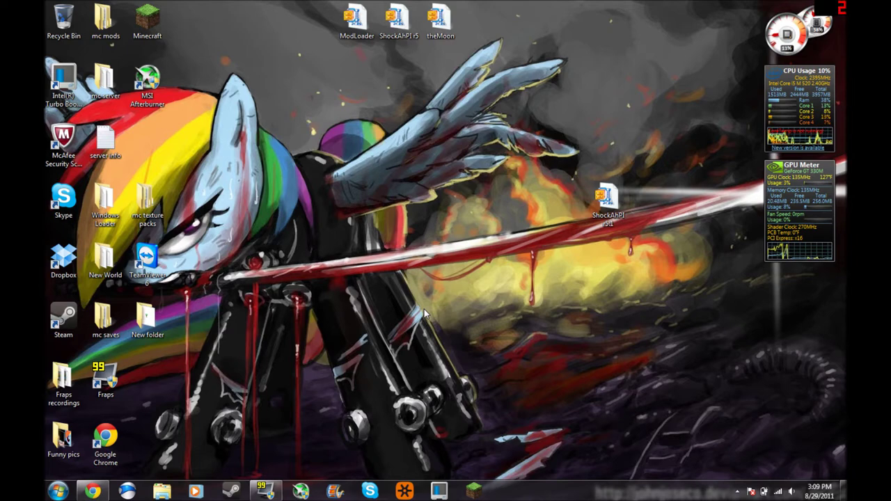
# Step: Read The Moon thread's recipes and installation section in Chrome, then minimize the browser
pyautogui.click(92, 493)
pyautogui.scroll(6, 302, 311)
pyautogui.scroll(6, 302, 311)
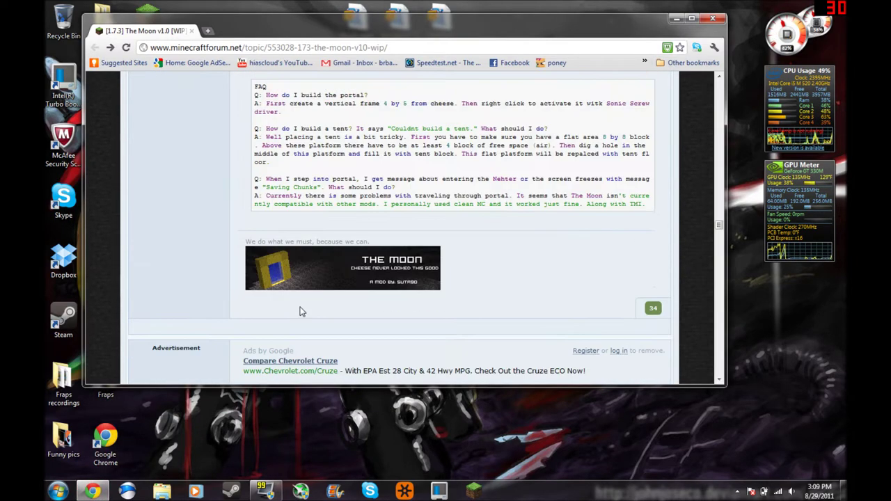
pyautogui.scroll(6, 302, 310)
pyautogui.moveTo(717, 202)
pyautogui.mouseDown()
pyautogui.moveTo(717, 77)
pyautogui.moveTo(717, 129)
pyautogui.moveTo(717, 117)
pyautogui.mouseUp()
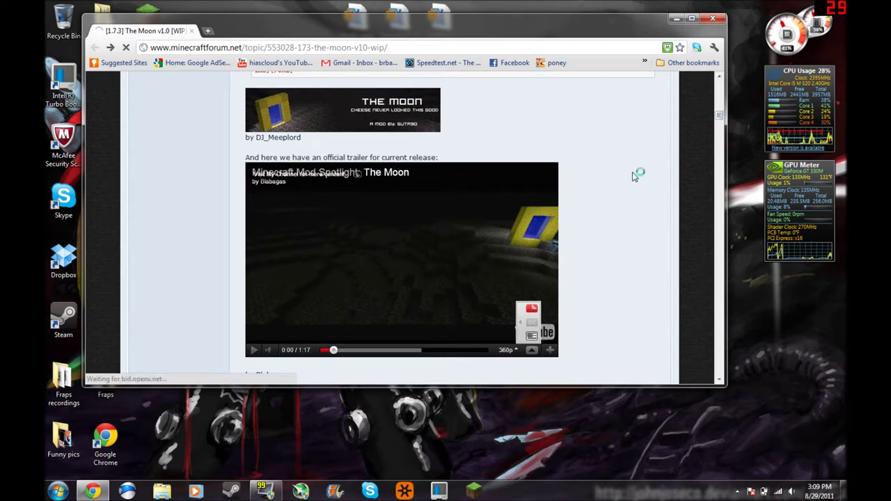
pyautogui.scroll(-3, 677, 147)
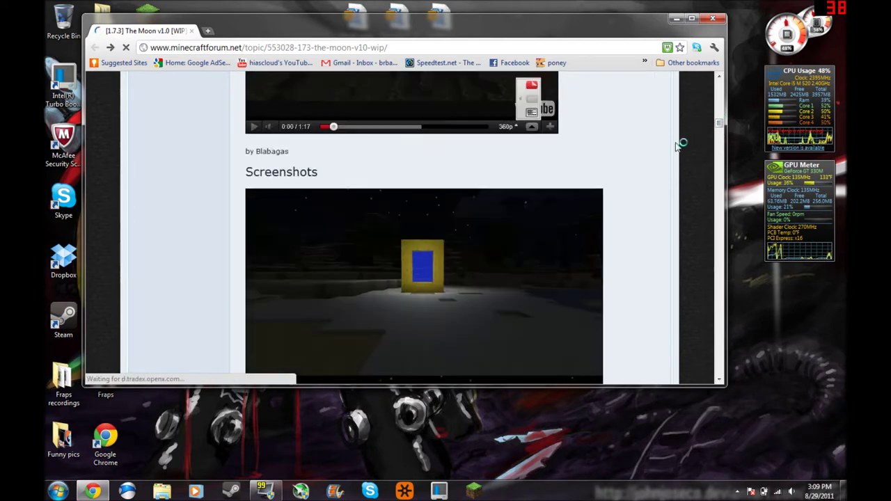
pyautogui.scroll(-3, 648, 160)
pyautogui.scroll(-3, 648, 160)
pyautogui.scroll(-4, 647, 160)
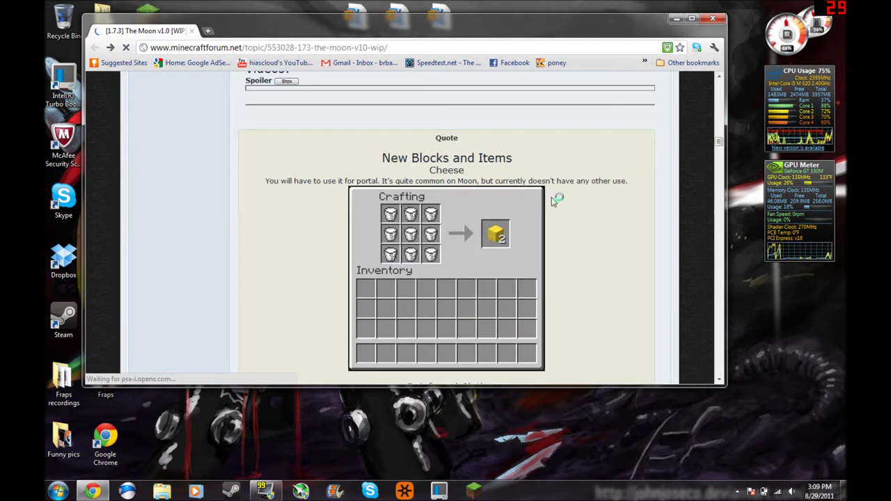
pyautogui.scroll(-6, 209, 272)
pyautogui.scroll(-6, 204, 273)
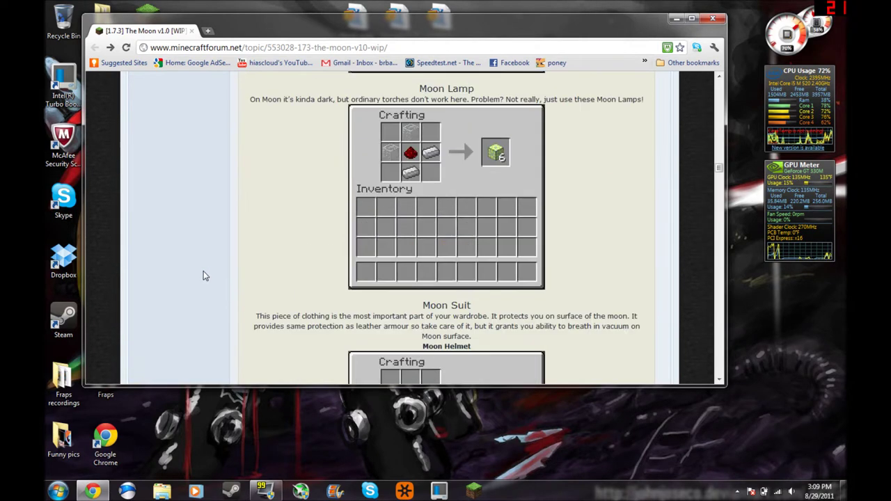
pyautogui.scroll(-5, 203, 270)
pyautogui.scroll(-4, 206, 272)
pyautogui.scroll(-3, 206, 272)
pyautogui.scroll(-6, 208, 273)
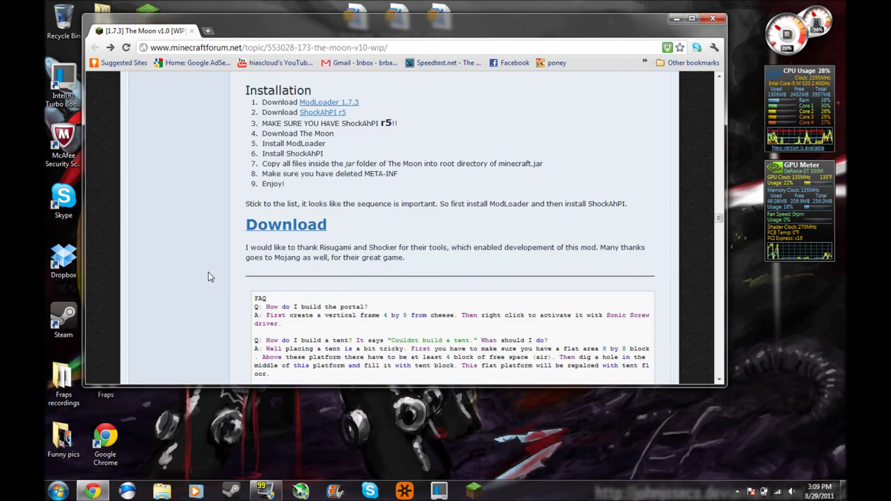
pyautogui.scroll(2, 209, 272)
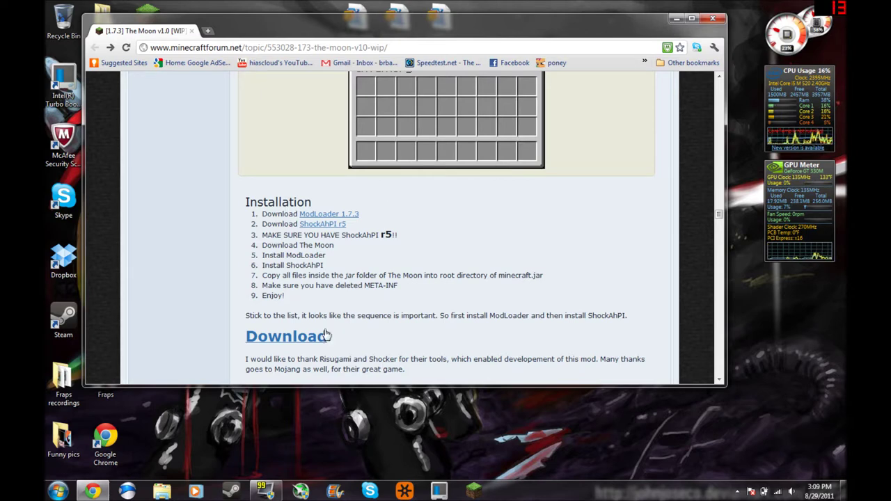
pyautogui.click(676, 18)
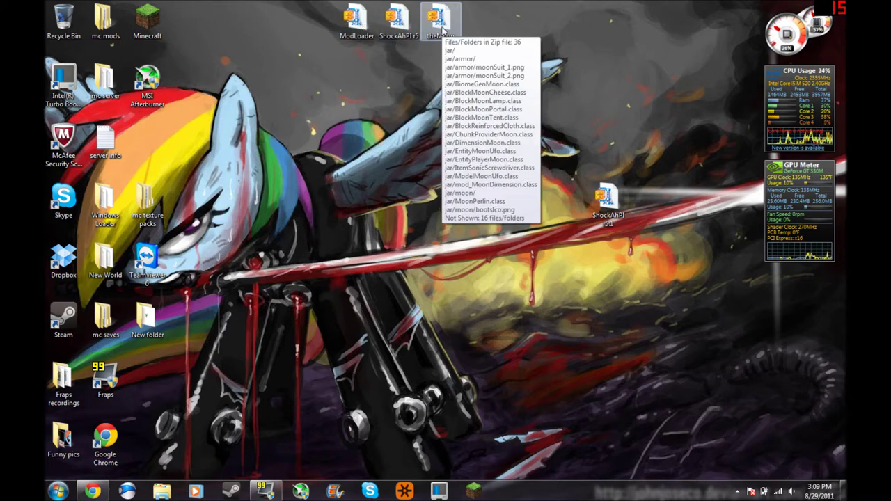
# Step: Open the desktop theMoon.zip with WinRAR and move its window to the left
pyautogui.click(435, 28)
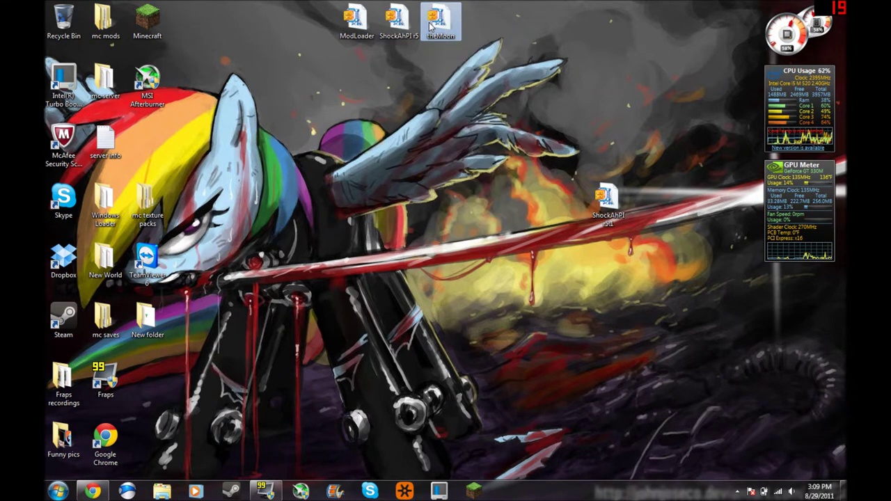
pyautogui.rightClick(431, 27)
pyautogui.moveTo(464, 55)
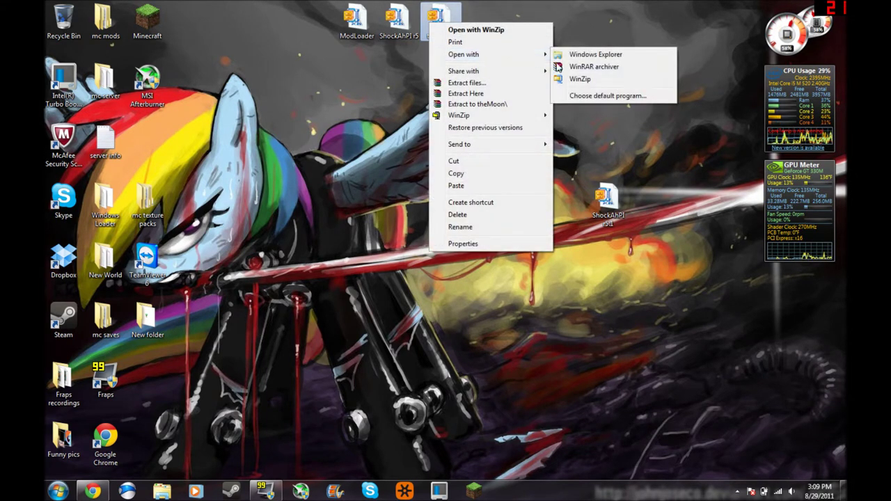
pyautogui.click(577, 69)
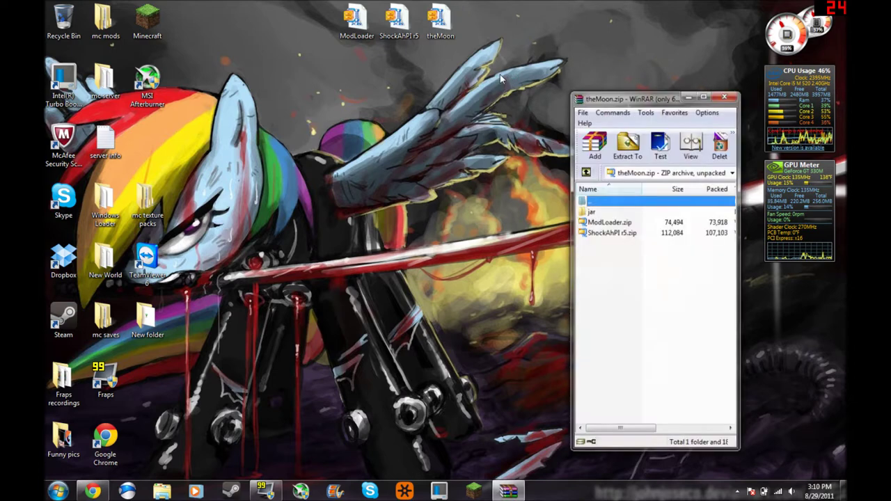
pyautogui.moveTo(637, 101); pyautogui.dragTo(341, 81)
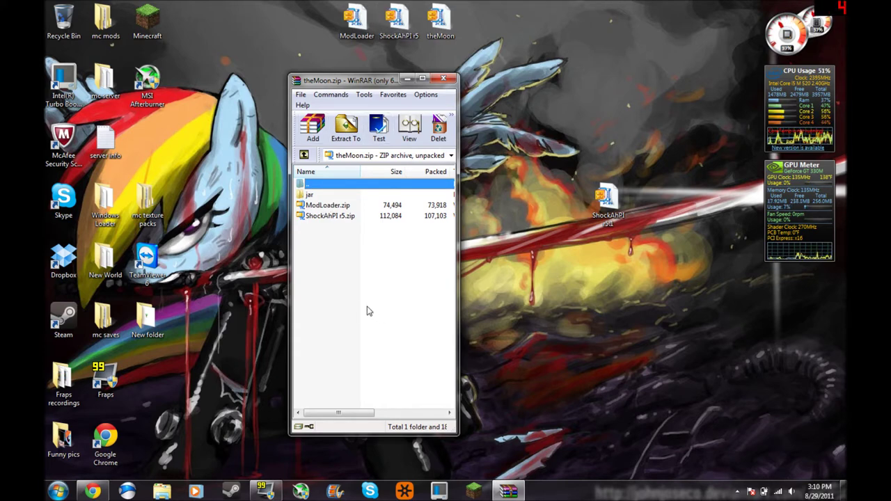
pyautogui.click(209, 152)
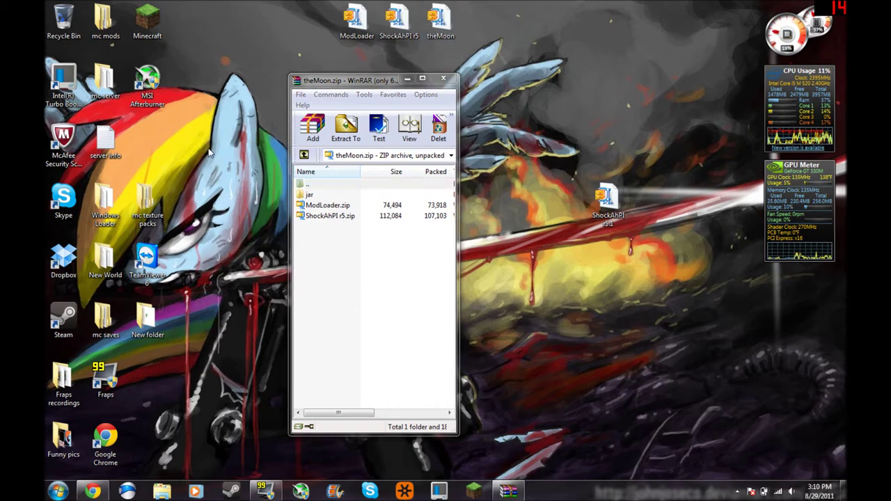
pyautogui.click(146, 24)
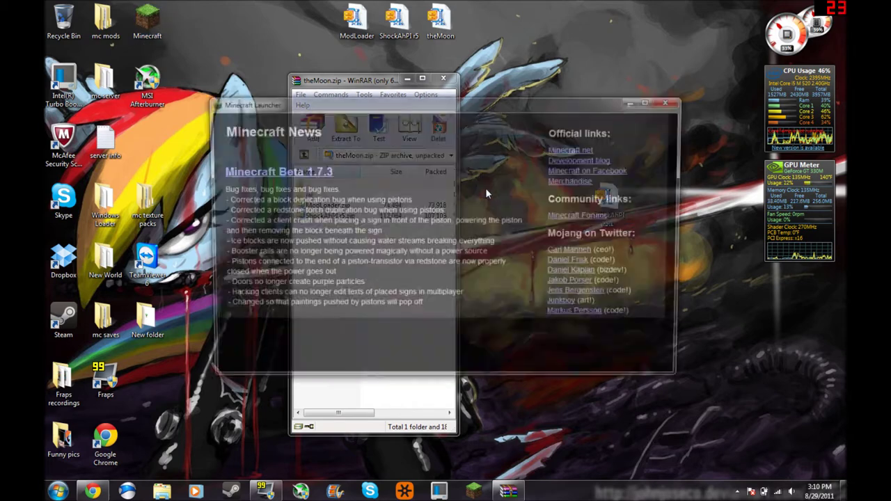
# Step: Log in through the Minecraft Launcher to load Beta 1.7.3, keeping theMoon.zip open in WinRAR
pyautogui.click(658, 339)
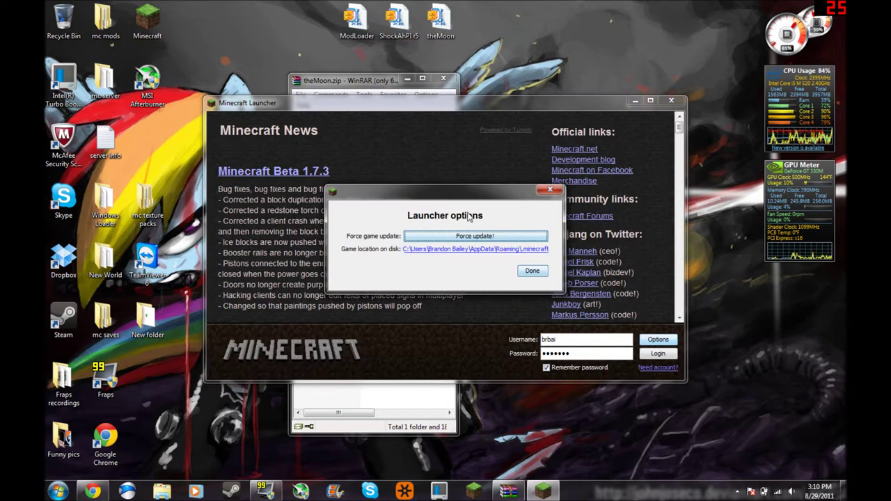
pyautogui.click(533, 271)
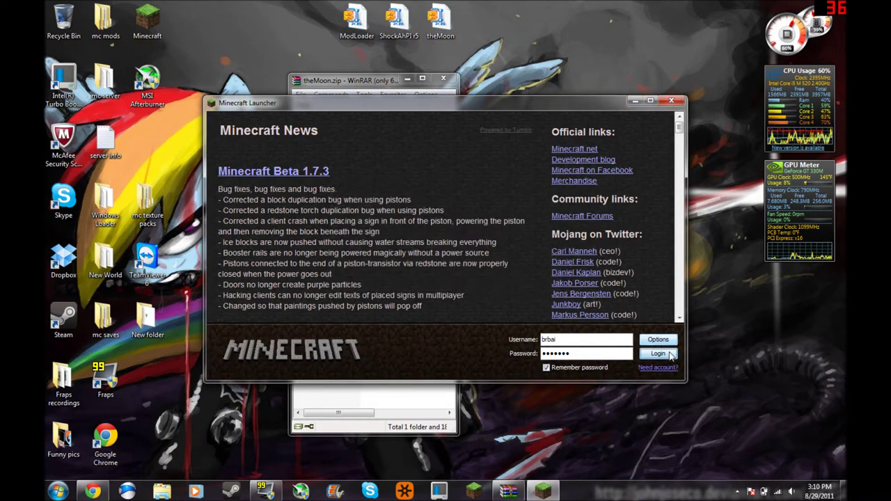
pyautogui.press('Return')
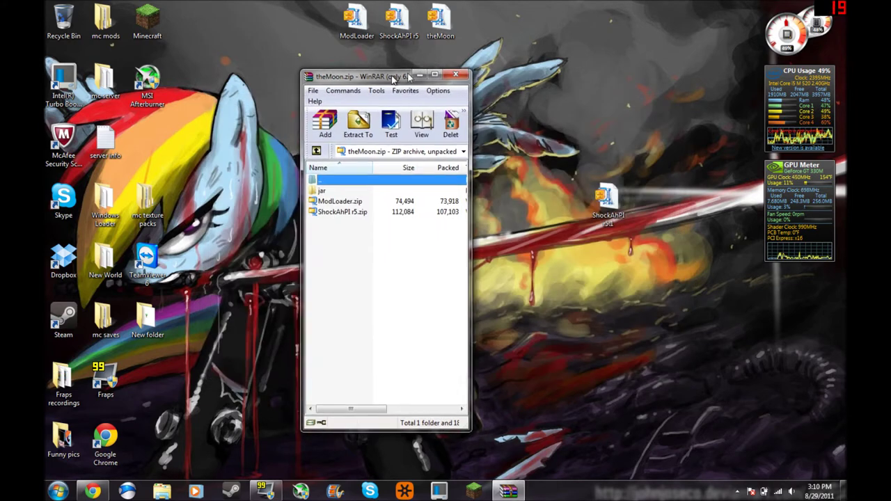
pyautogui.moveTo(380, 80); pyautogui.dragTo(423, 76)
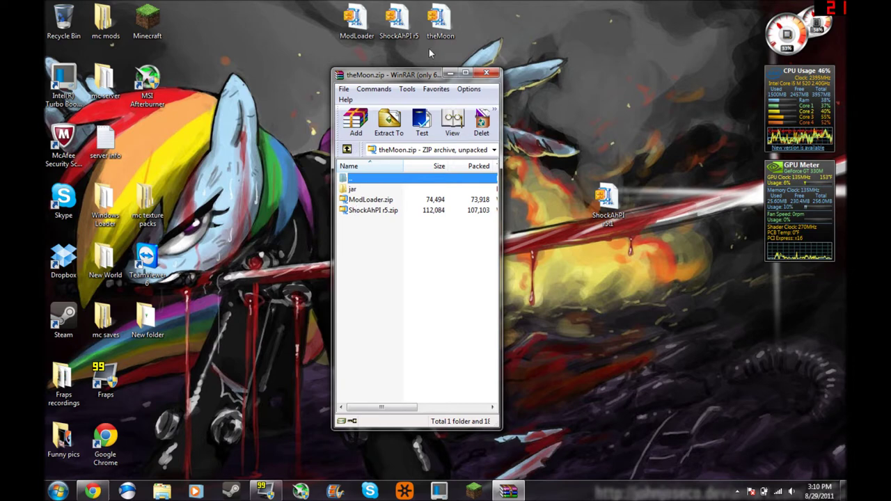
# Step: Browse from %appdata% to the Roaming > .minecraft > bin folder
pyautogui.click(597, 88)
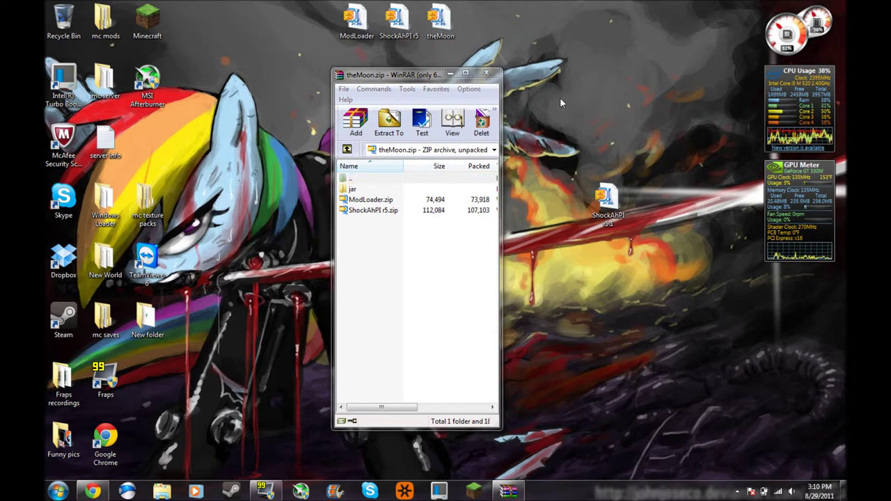
pyautogui.click(58, 492)
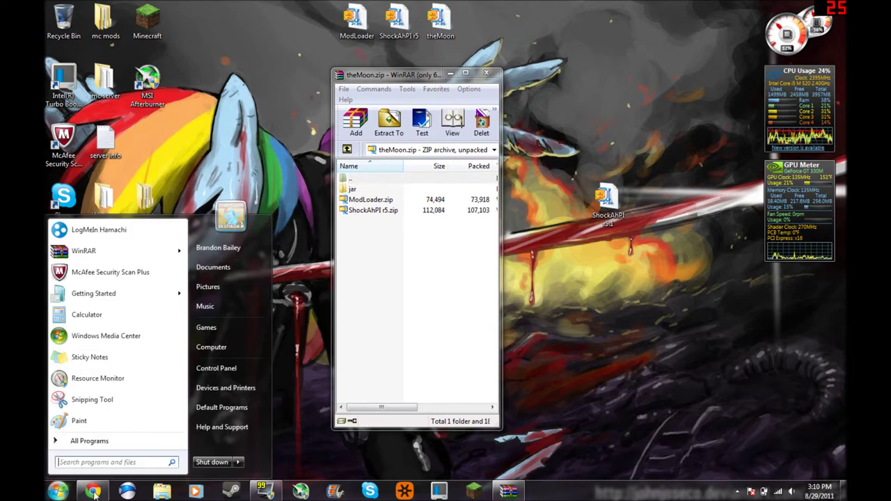
pyautogui.write('%')
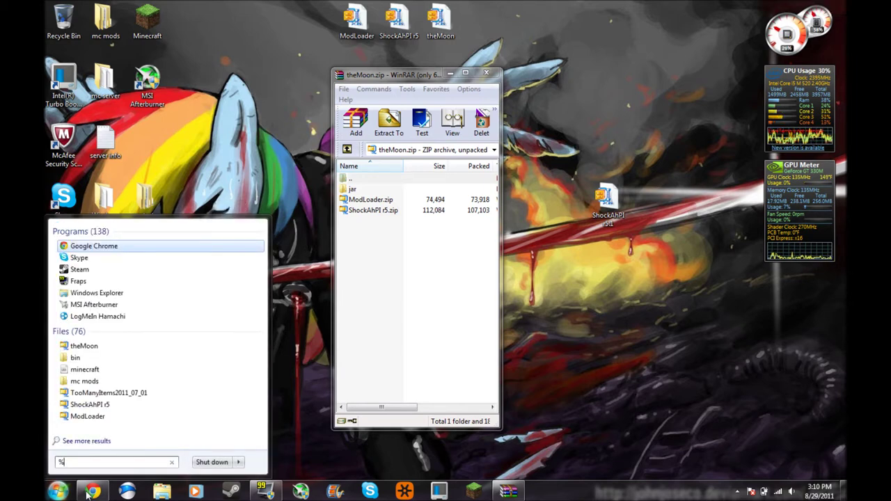
pyautogui.write('a')
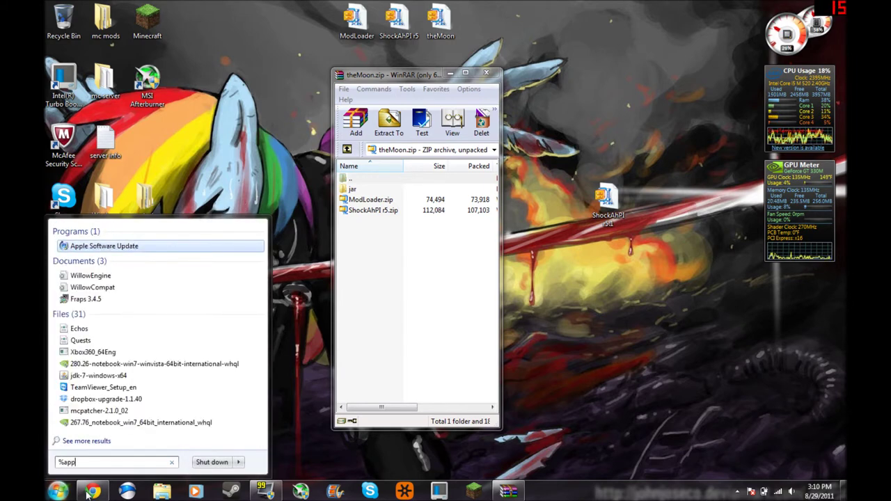
pyautogui.write('pdata%')
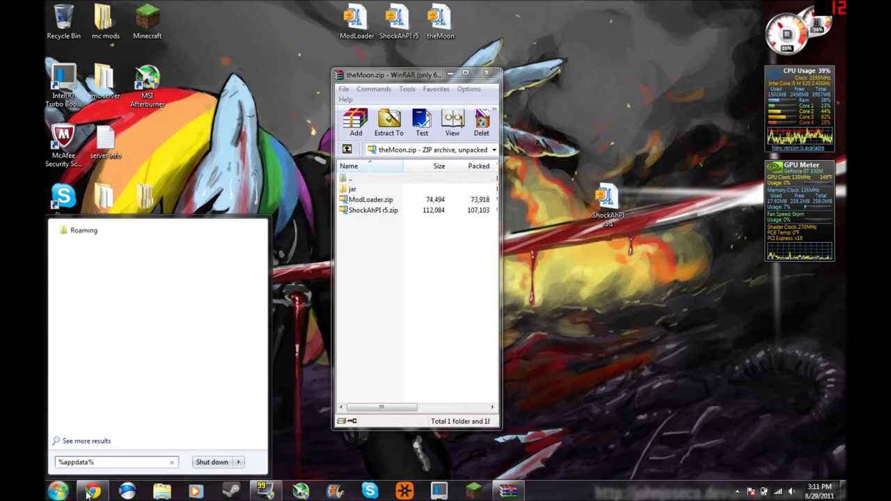
pyautogui.click(83, 231)
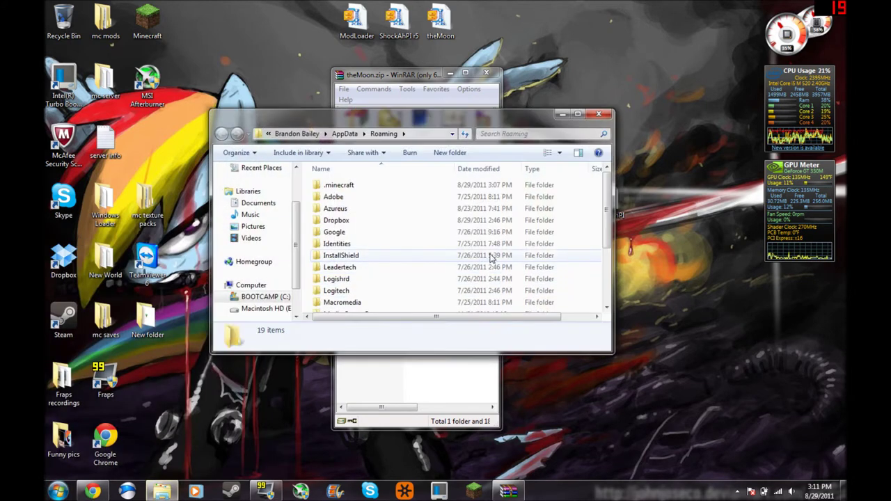
pyautogui.doubleClick(340, 185)
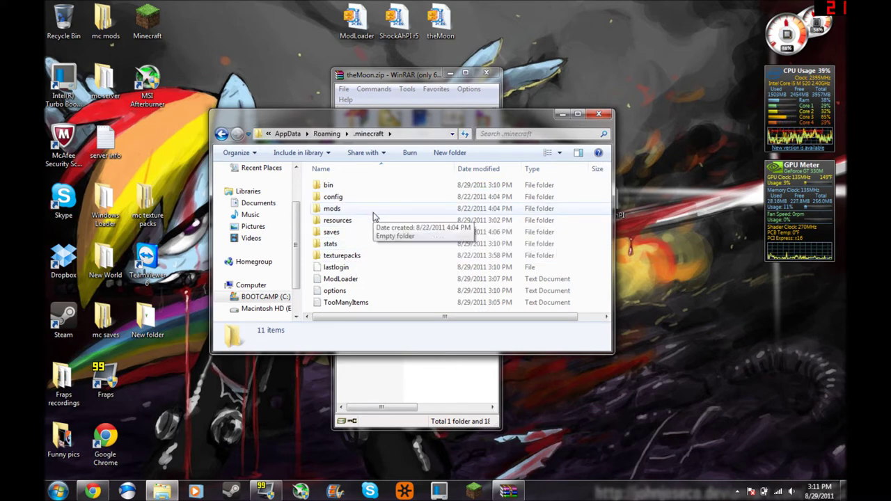
pyautogui.doubleClick(362, 185)
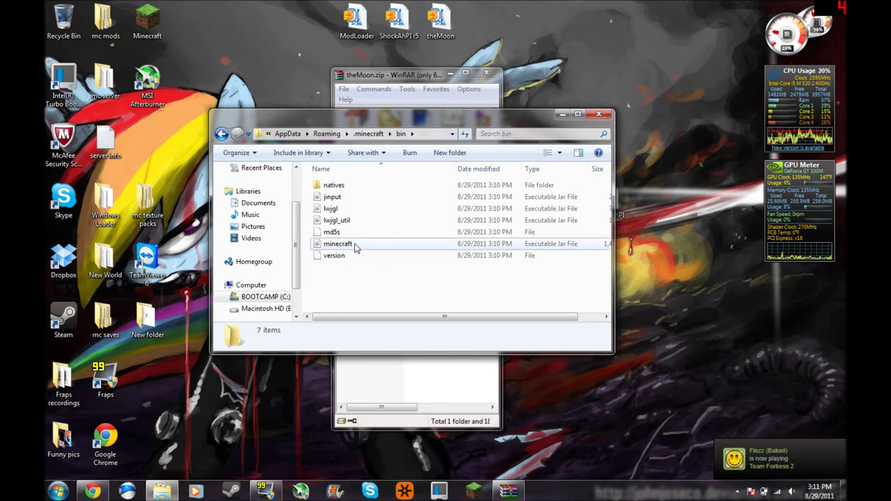
# Step: Open minecraft.jar from the bin folder with WinRAR
pyautogui.click(356, 247)
pyautogui.rightClick(356, 247)
pyautogui.moveTo(389, 263)
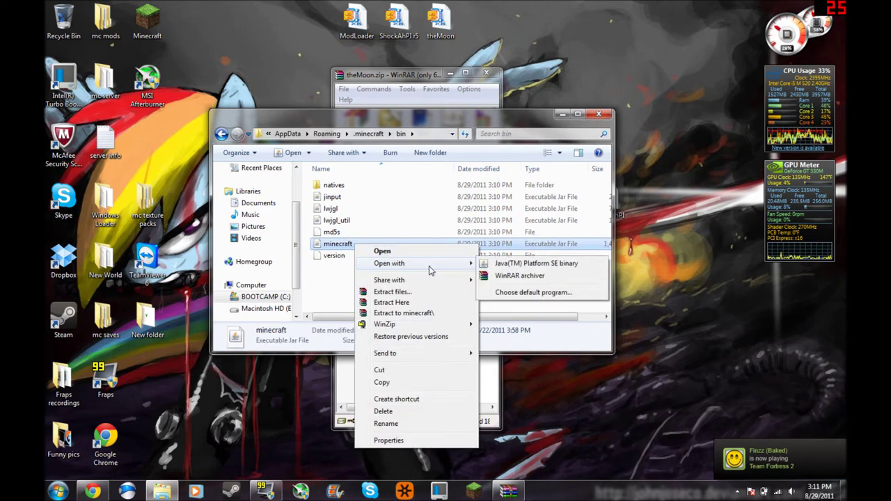
pyautogui.click(495, 274)
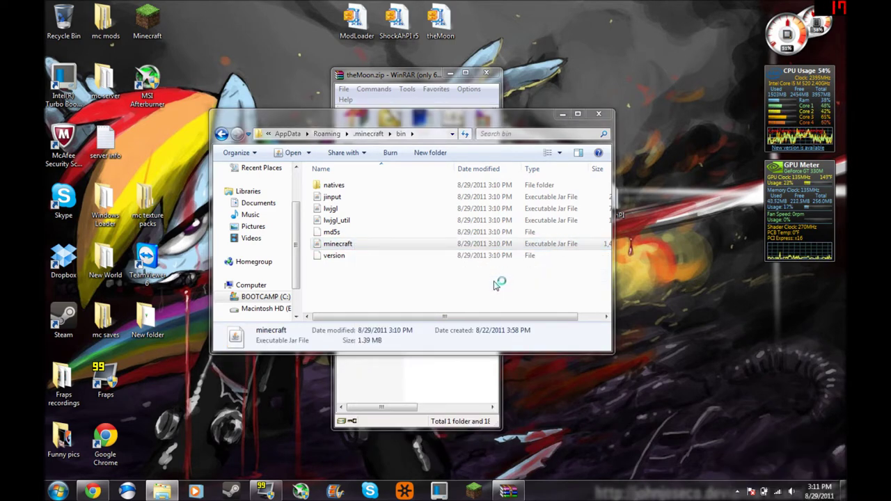
pyautogui.click(534, 129)
# Step: Close the bin folder window and arrange minecraft.jar and theMoon.zip archive windows side by side
pyautogui.click(561, 115)
pyautogui.moveTo(637, 98); pyautogui.dragTo(181, 87)
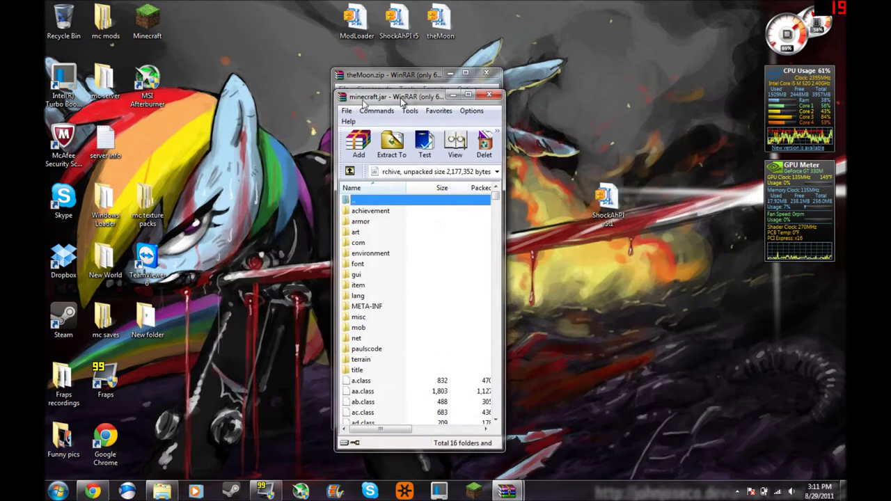
pyautogui.moveTo(397, 76); pyautogui.dragTo(582, 73)
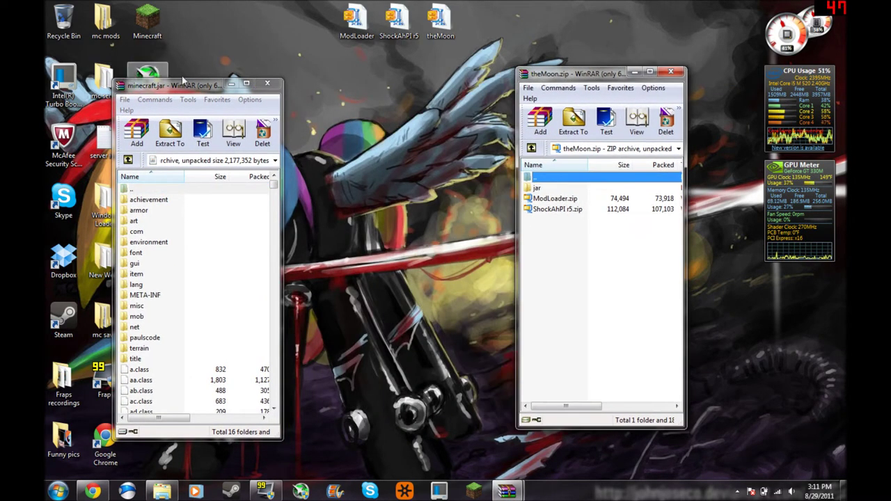
pyautogui.moveTo(198, 86); pyautogui.dragTo(302, 75)
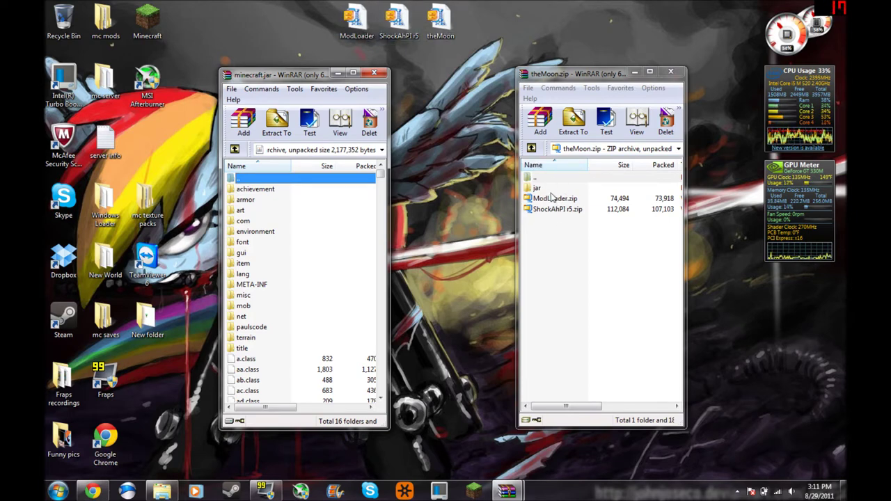
# Step: Peek into theMoon.zip's jar folder, return to its top level, and open the ModLoader archive's context menu
pyautogui.doubleClick(543, 188)
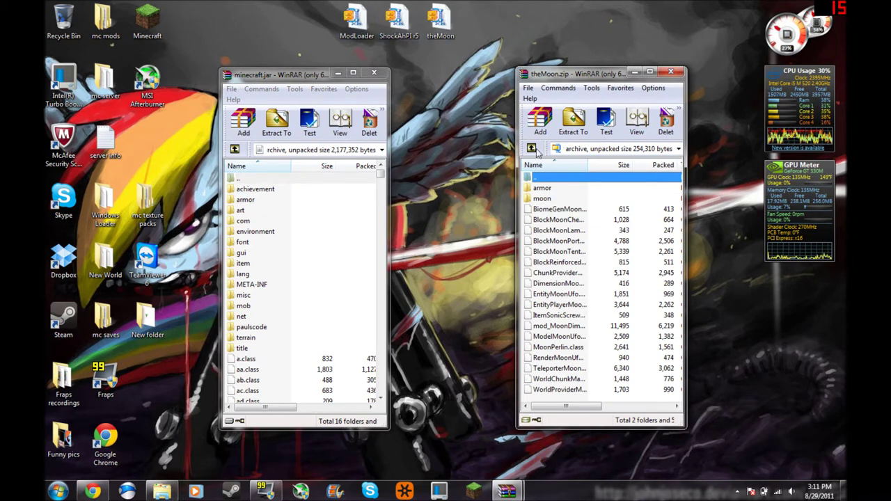
pyautogui.click(532, 148)
pyautogui.click(557, 199)
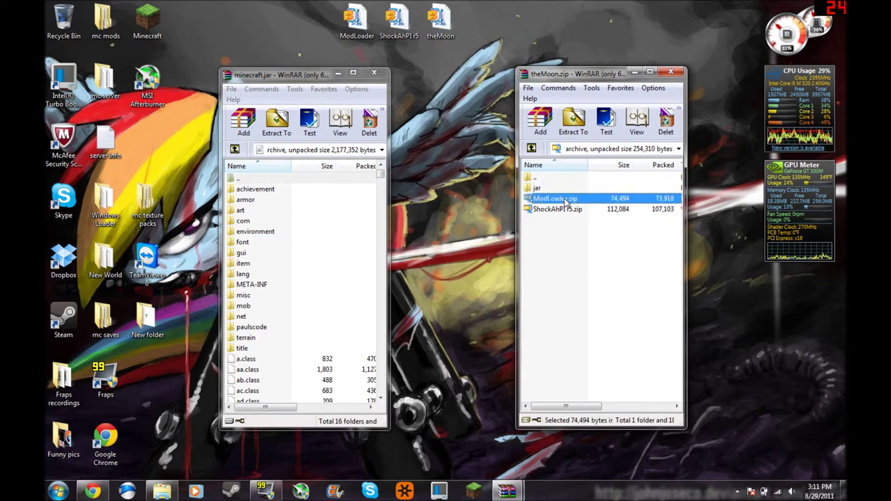
pyautogui.rightClick(565, 201)
pyautogui.press('Escape')
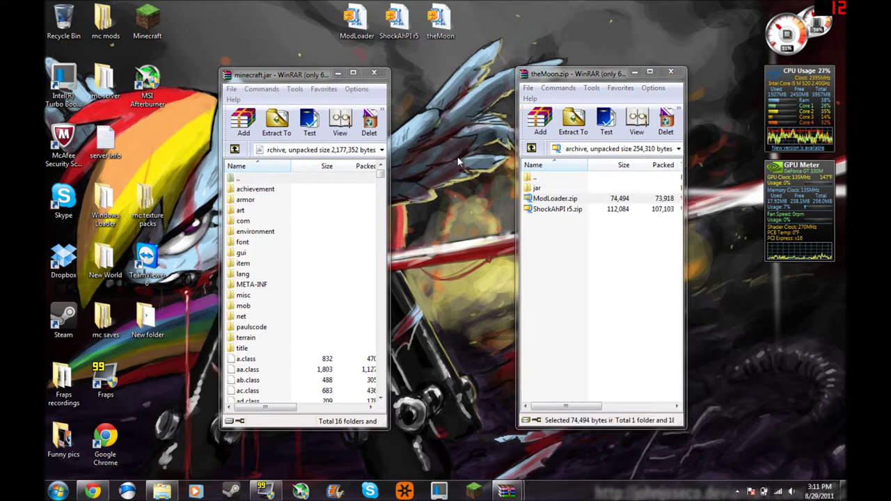
pyautogui.rightClick(362, 33)
pyautogui.moveTo(397, 62)
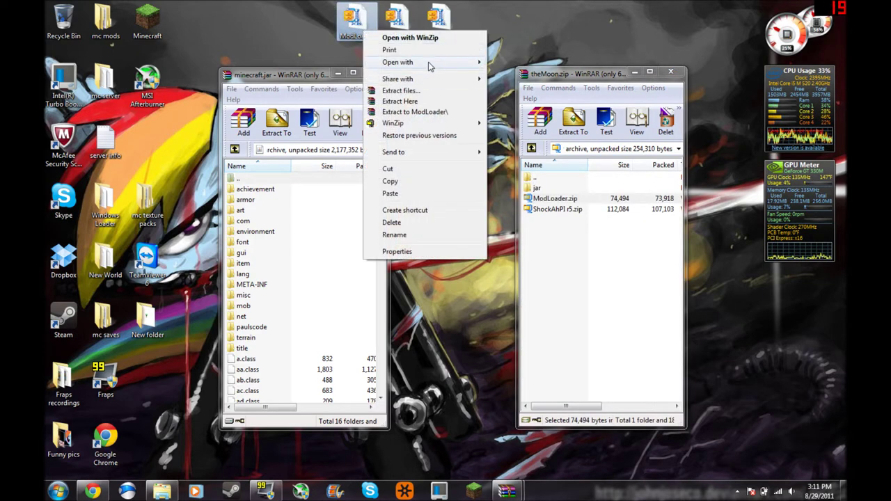
# Step: Drag ModLoader's class files, BaseMod.class through yv.class, into minecraft.jar, then close ModLoader
pyautogui.click(515, 74)
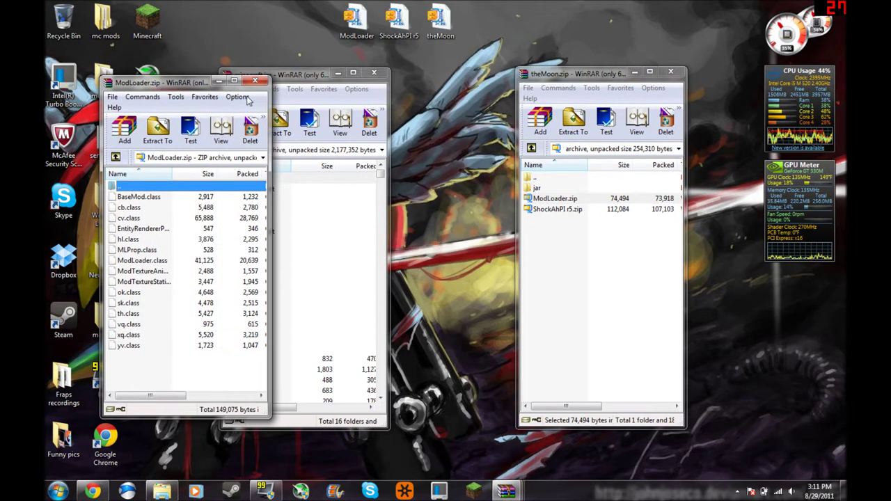
pyautogui.moveTo(200, 61); pyautogui.dragTo(540, 92)
pyautogui.moveTo(479, 369); pyautogui.dragTo(528, 212)
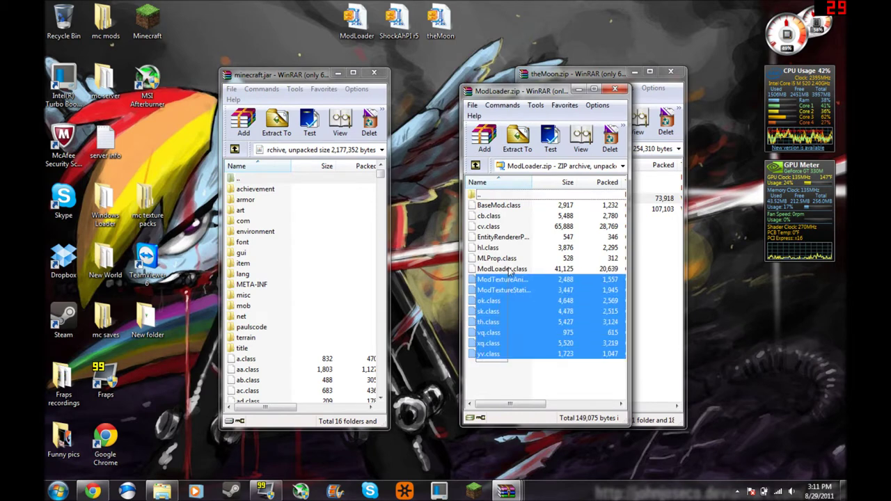
pyautogui.moveTo(510, 380)
pyautogui.mouseDown()
pyautogui.moveTo(524, 204)
pyautogui.moveTo(352, 394)
pyautogui.mouseUp()
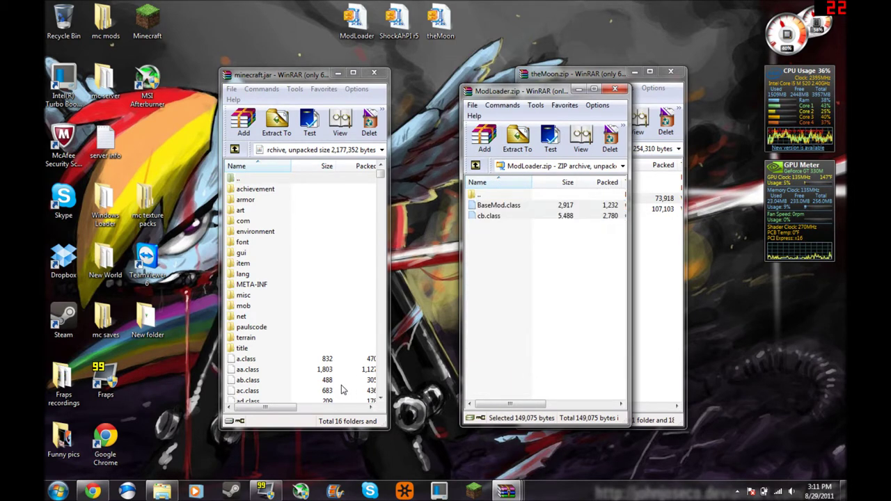
pyautogui.click(303, 347)
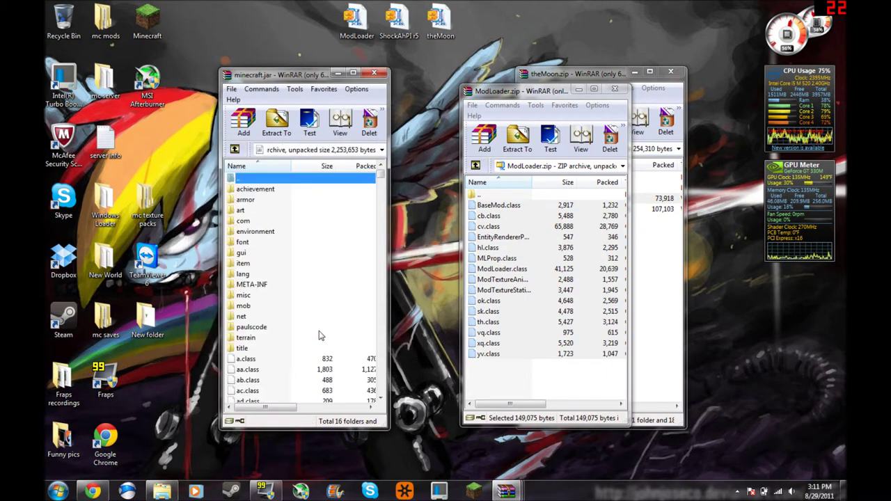
pyautogui.click(615, 89)
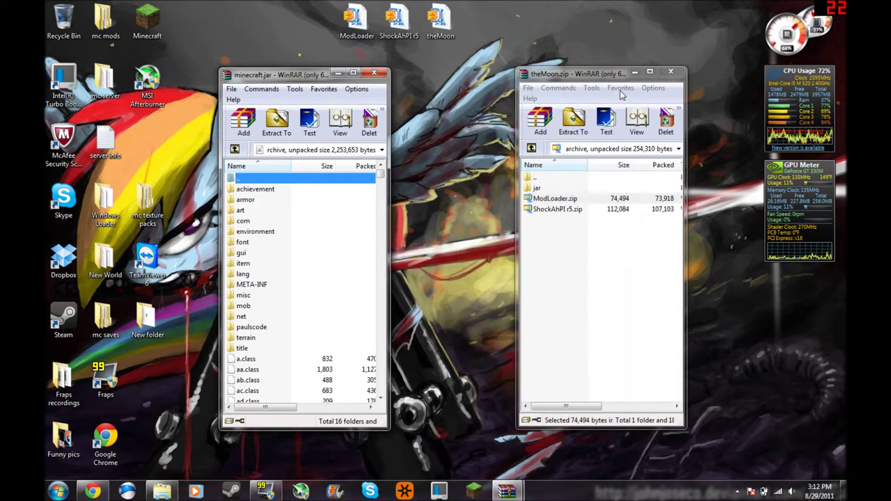
# Step: Open ShockAhPI r5 in WinRAR and enter its bin folder
pyautogui.click(394, 21)
pyautogui.rightClick(394, 21)
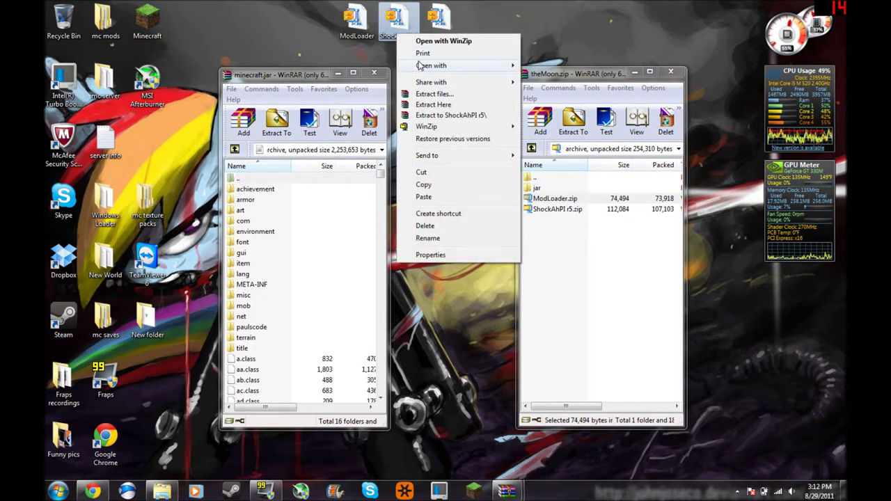
pyautogui.moveTo(431, 65)
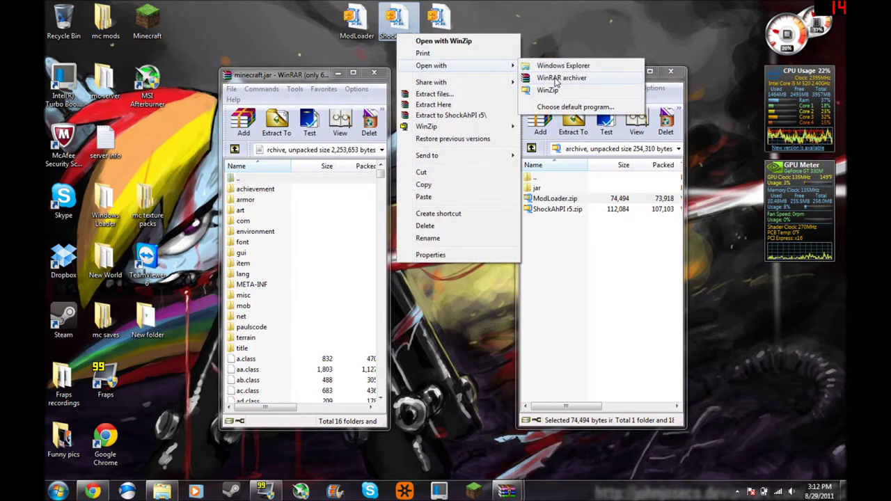
pyautogui.click(548, 79)
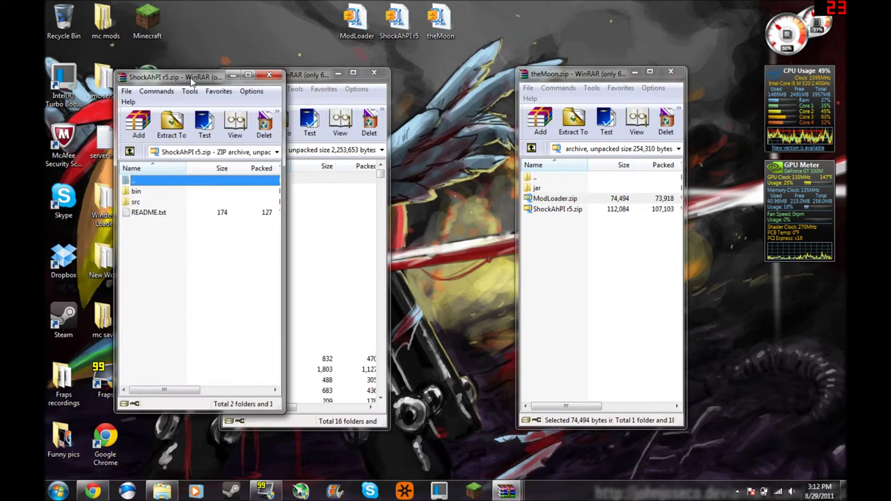
pyautogui.moveTo(192, 80); pyautogui.dragTo(514, 90)
pyautogui.click(459, 202)
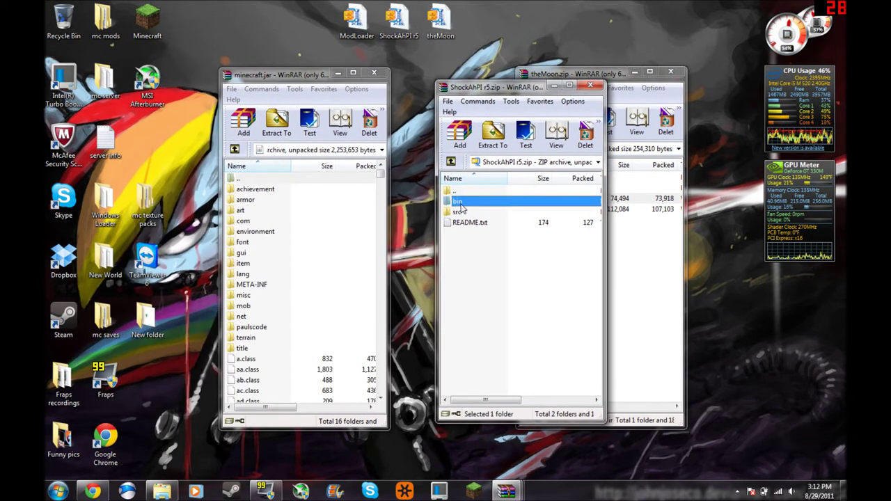
pyautogui.doubleClick(467, 203)
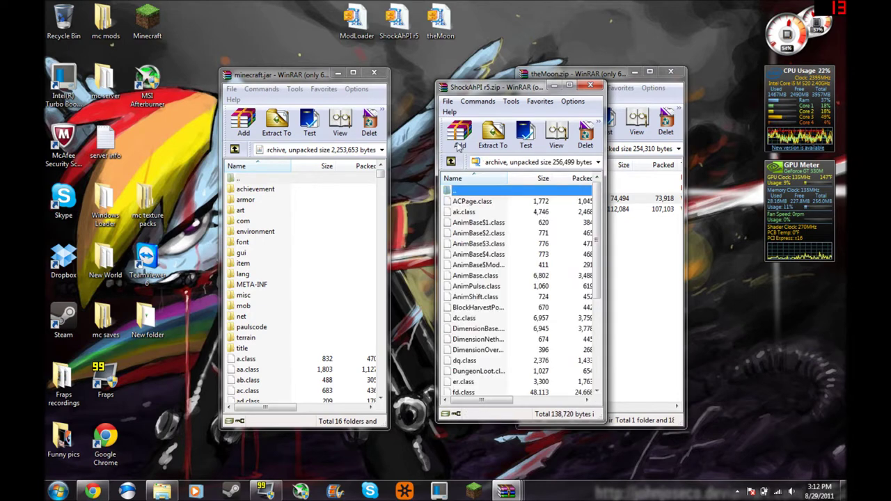
# Step: Select all bin files and add them to minecraft.jar, then close ShockAhPI r5
pyautogui.click(448, 101)
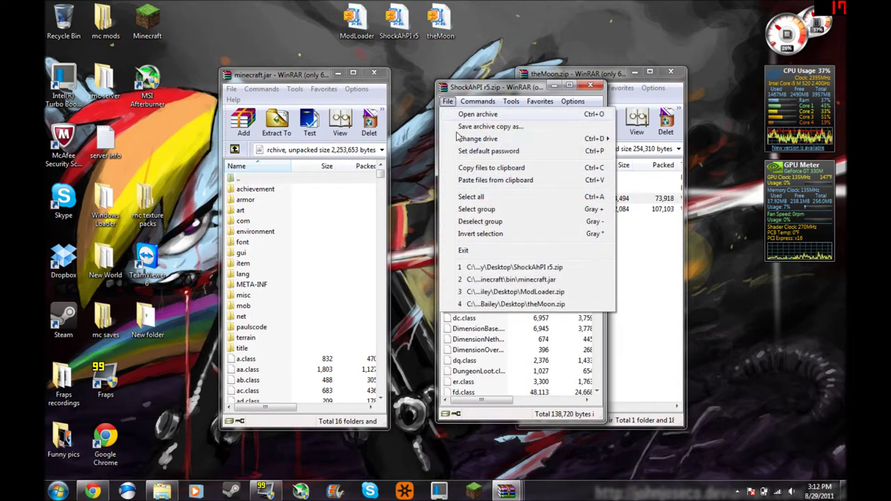
pyautogui.click(477, 197)
pyautogui.moveTo(487, 279); pyautogui.dragTo(308, 394)
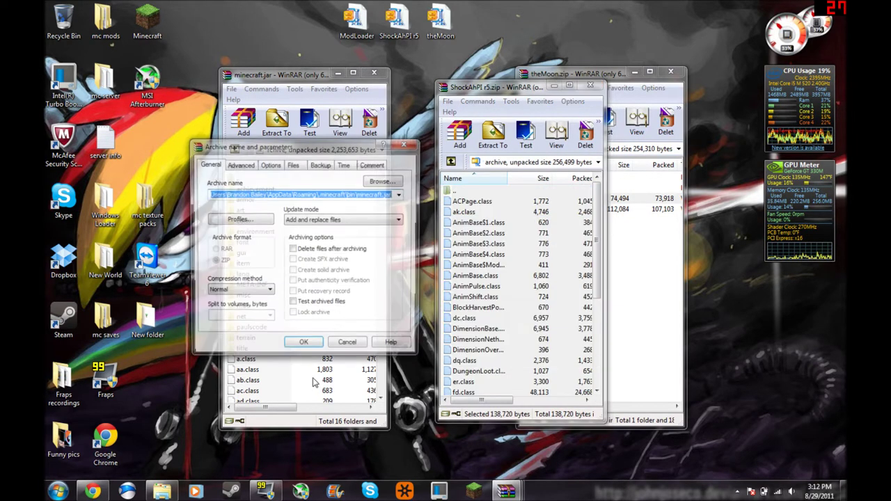
pyautogui.click(327, 348)
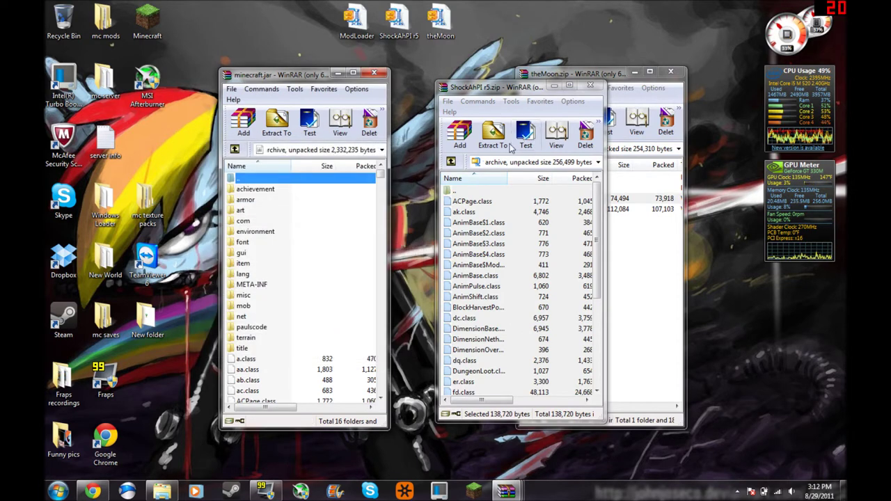
pyautogui.doubleClick(453, 189)
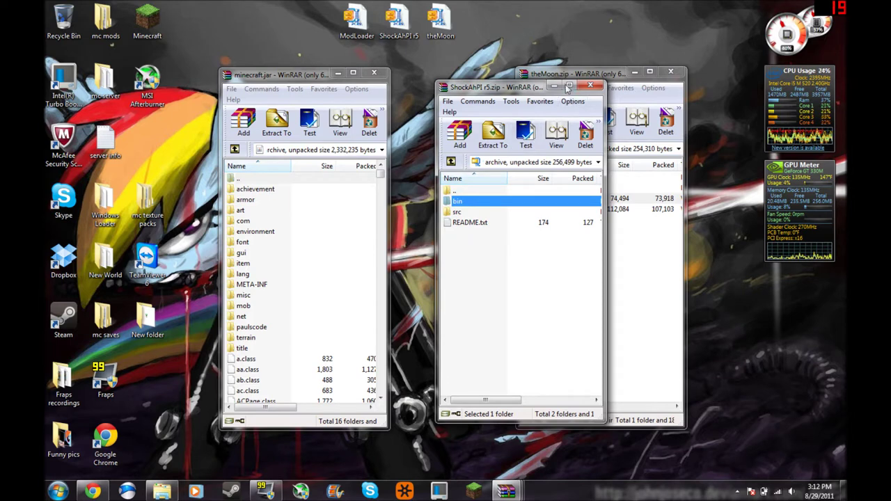
pyautogui.click(591, 86)
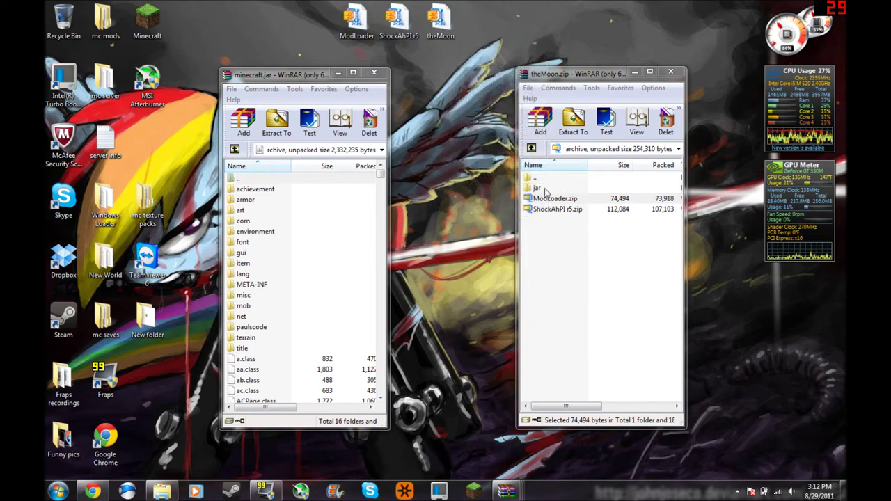
# Step: Select everything in theMoon.zip's jar folder and add it to minecraft.jar
pyautogui.click(543, 188)
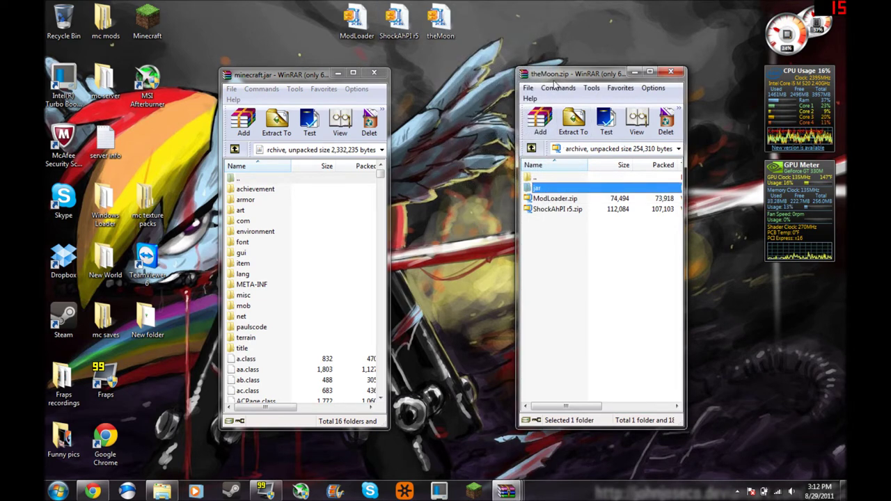
pyautogui.doubleClick(538, 189)
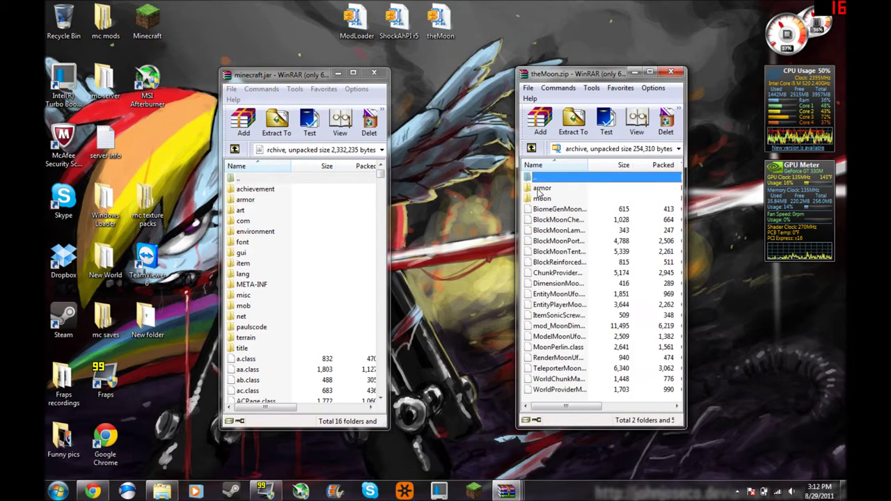
pyautogui.click(528, 88)
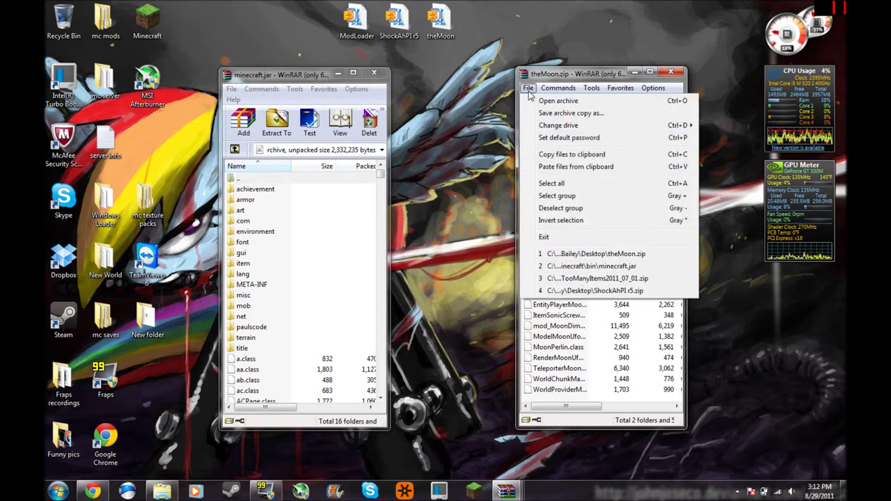
pyautogui.click(552, 183)
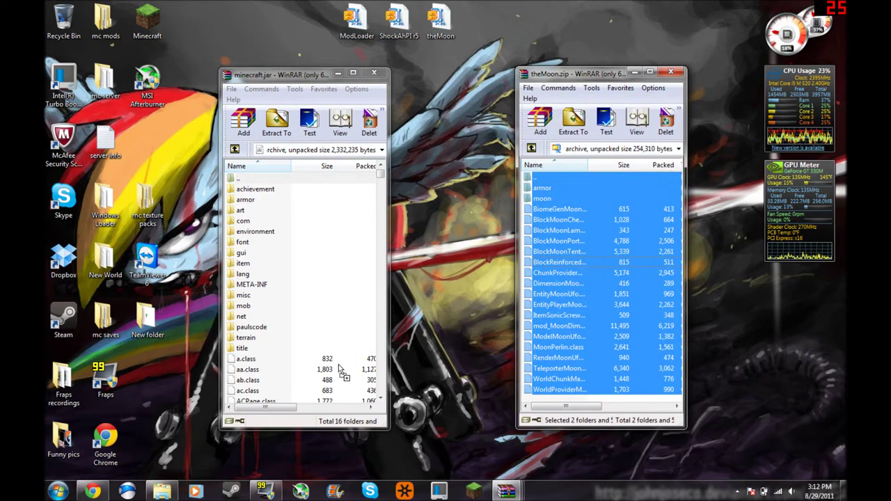
pyautogui.moveTo(346, 362); pyautogui.dragTo(346, 362)
pyautogui.click(296, 398)
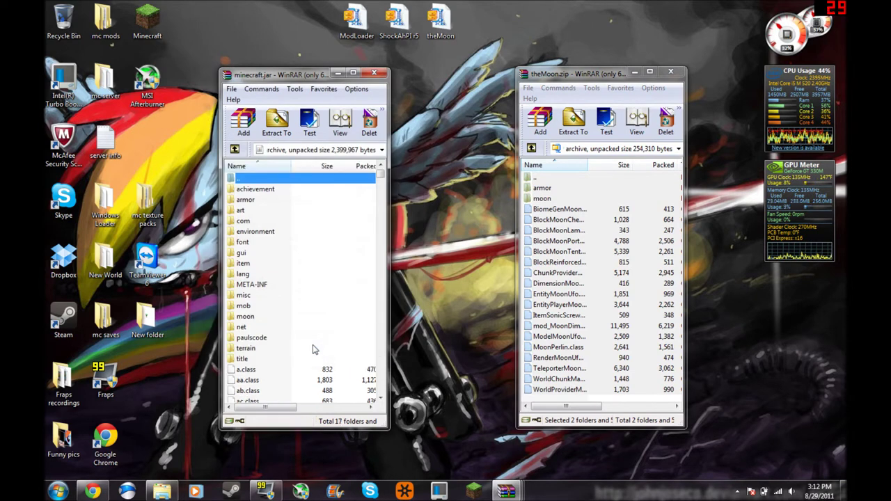
# Step: Return theMoon.zip to its top level and briefly show the .minecraft bin folder
pyautogui.click(667, 87)
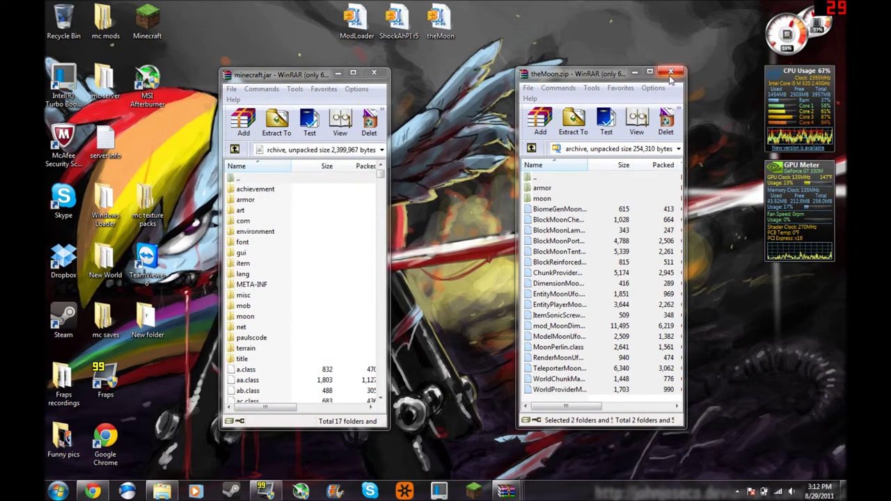
pyautogui.click(531, 148)
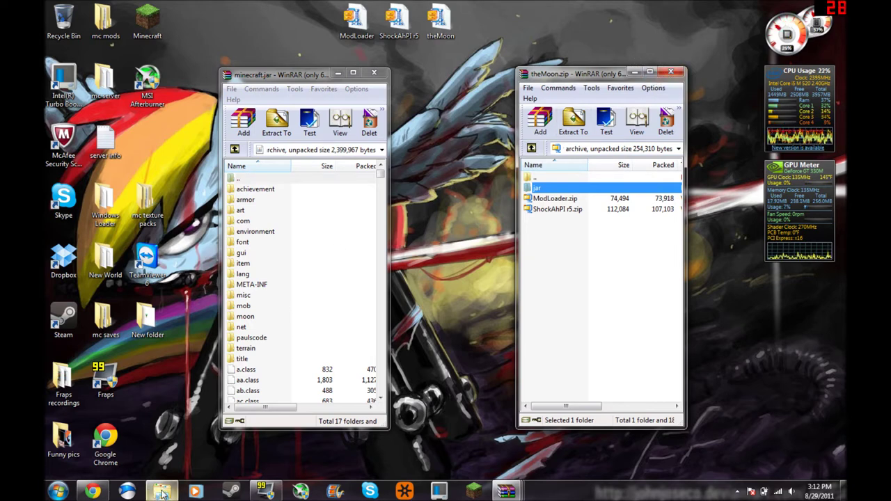
pyautogui.click(161, 493)
pyautogui.click(161, 493)
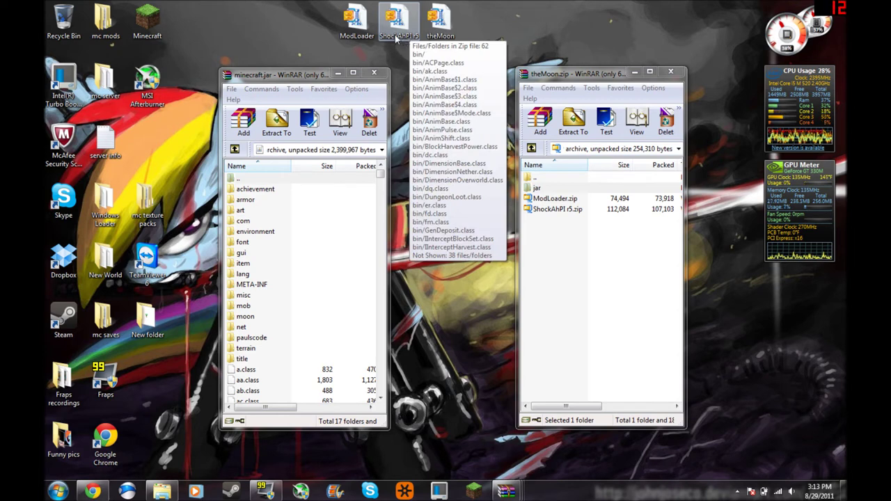
# Step: Reopen ShockAhPI r5 in WinRAR beside minecraft.jar and close the theMoon.zip window
pyautogui.rightClick(396, 31)
pyautogui.moveTo(430, 67)
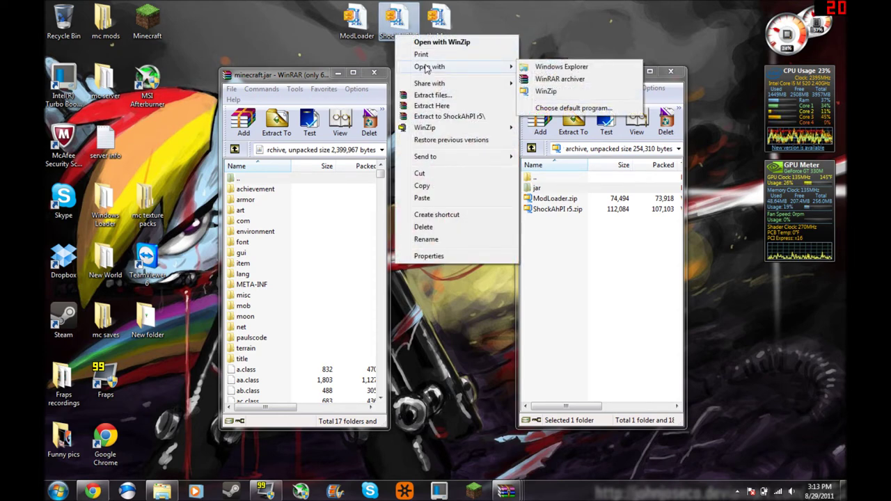
pyautogui.click(560, 91)
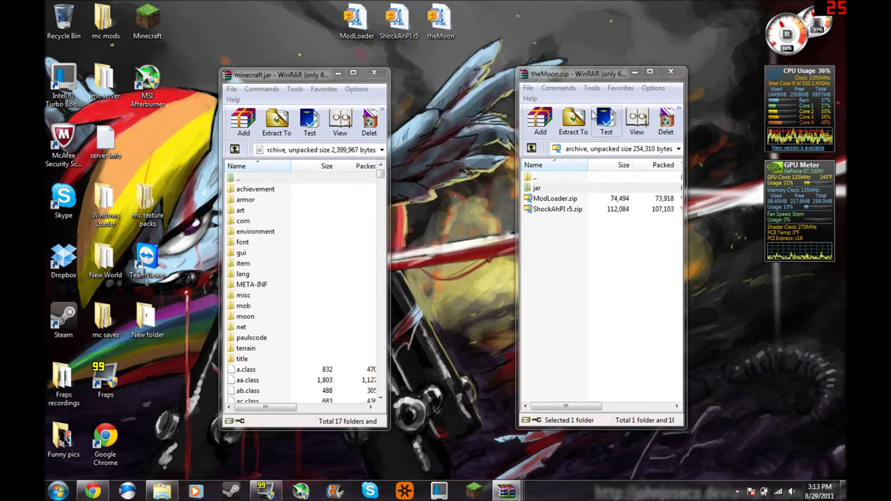
pyautogui.moveTo(188, 91); pyautogui.dragTo(454, 82)
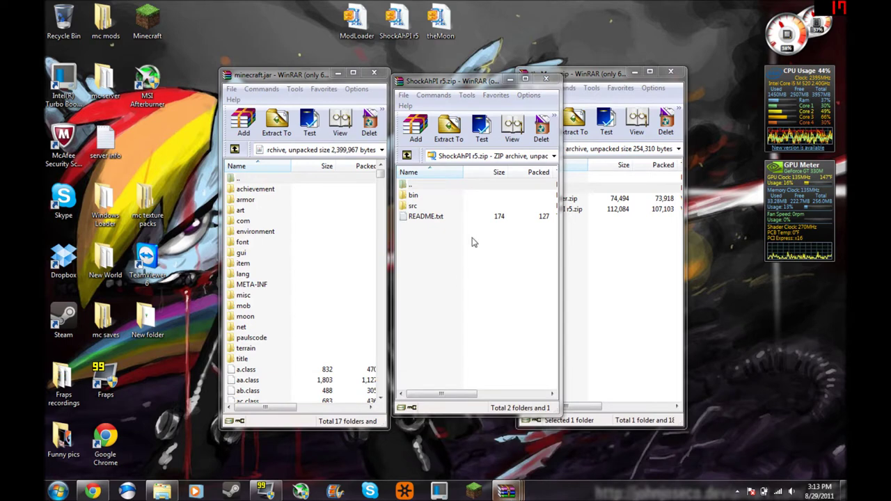
pyautogui.click(611, 79)
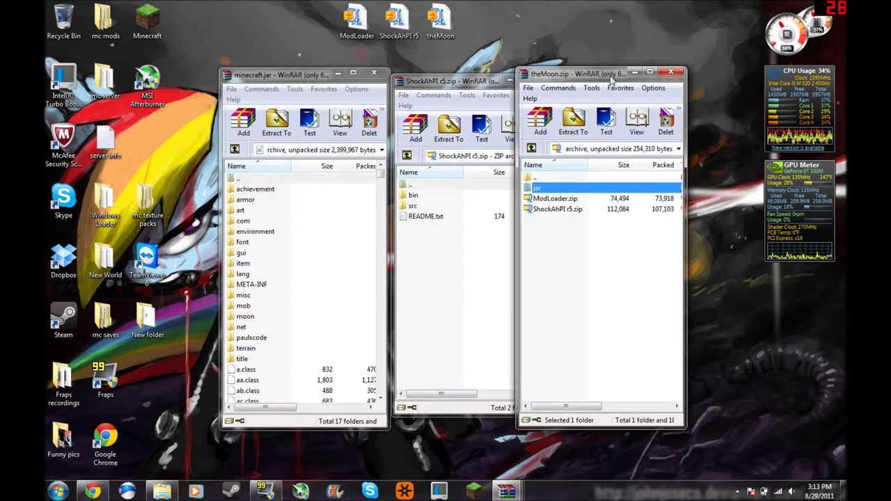
pyautogui.click(671, 73)
pyautogui.moveTo(446, 81); pyautogui.dragTo(472, 79)
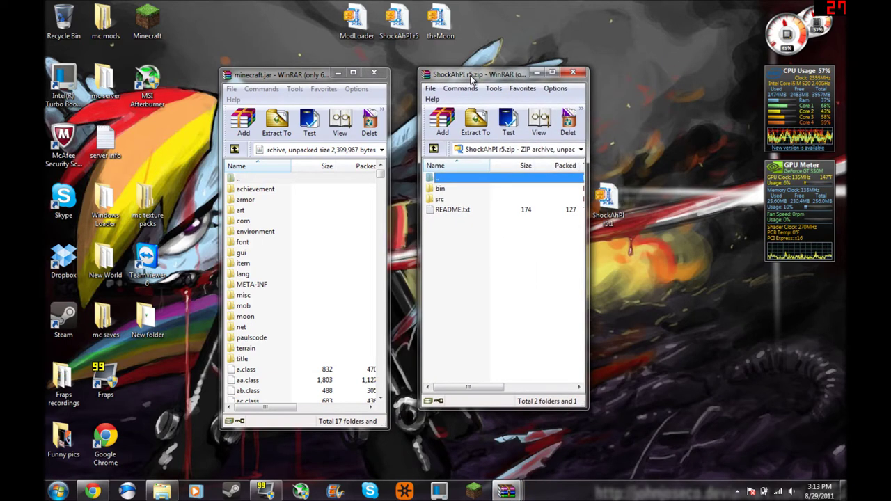
# Step: Delete META-INF from minecraft.jar with Delete files, confirm Yes, and close the jar window
pyautogui.rightClick(252, 284)
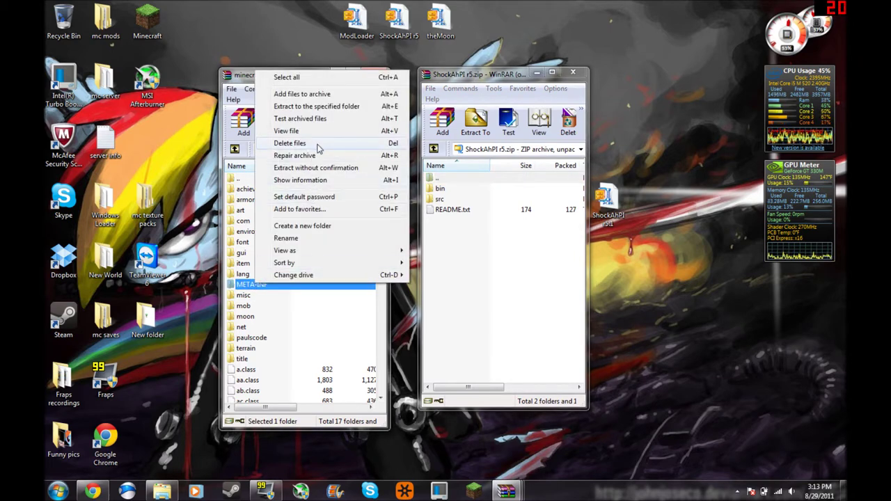
pyautogui.click(290, 143)
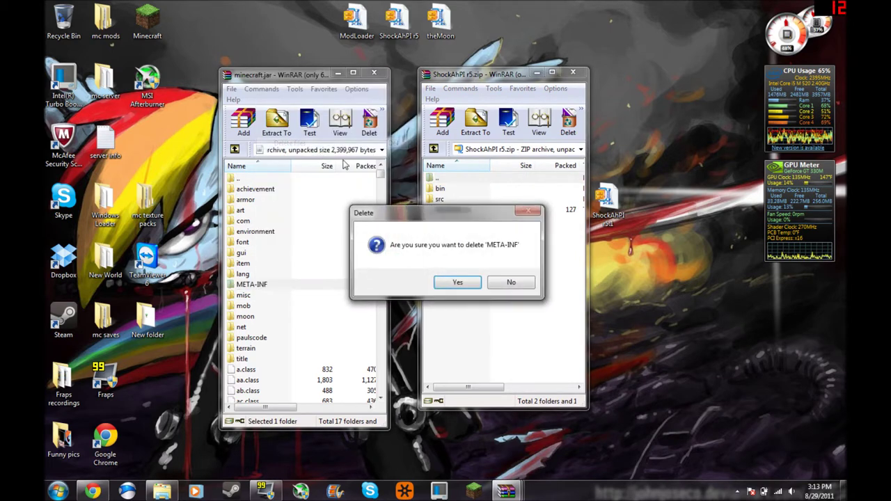
pyautogui.click(457, 282)
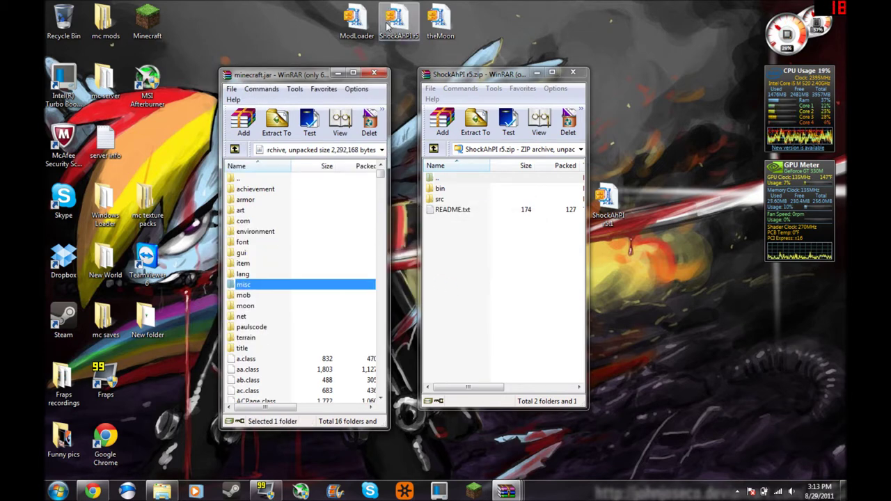
pyautogui.click(374, 73)
# Step: Open the .minecraft resources folder and place it beside the ShockAhPI archive window
pyautogui.click(163, 491)
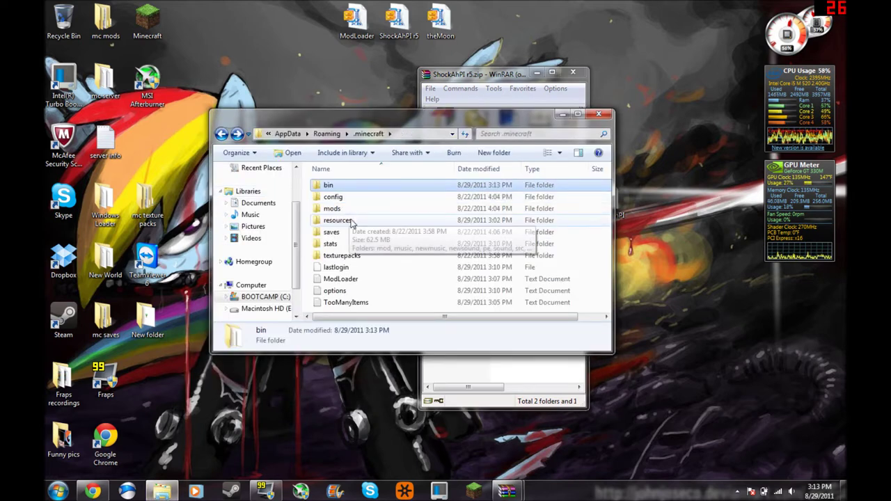
pyautogui.doubleClick(337, 220)
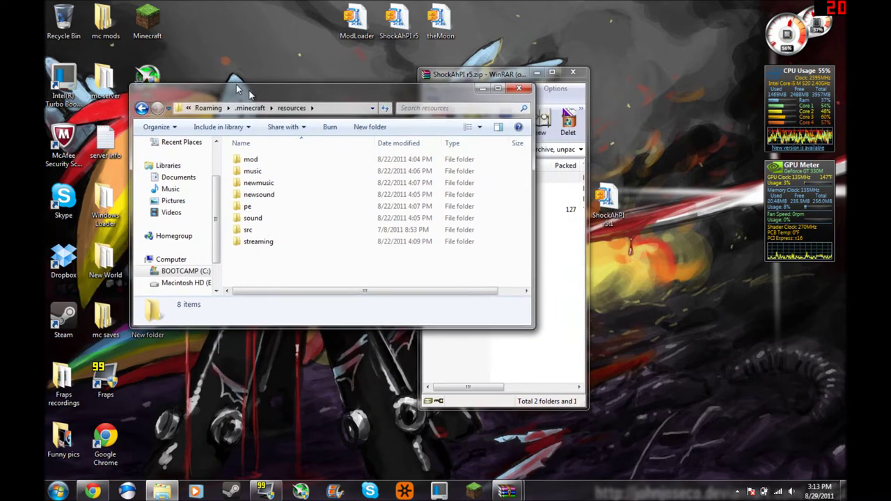
pyautogui.moveTo(329, 115); pyautogui.dragTo(162, 95)
pyautogui.moveTo(487, 74); pyautogui.dragTo(599, 82)
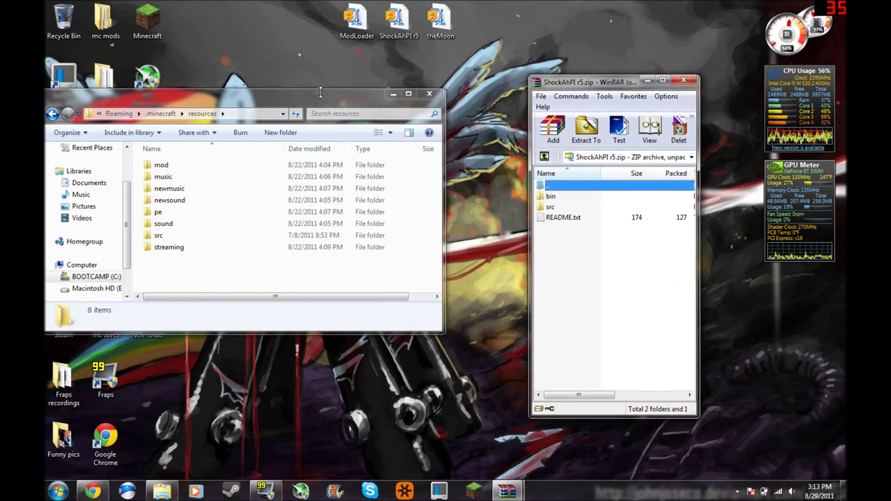
pyautogui.moveTo(313, 98); pyautogui.dragTo(387, 89)
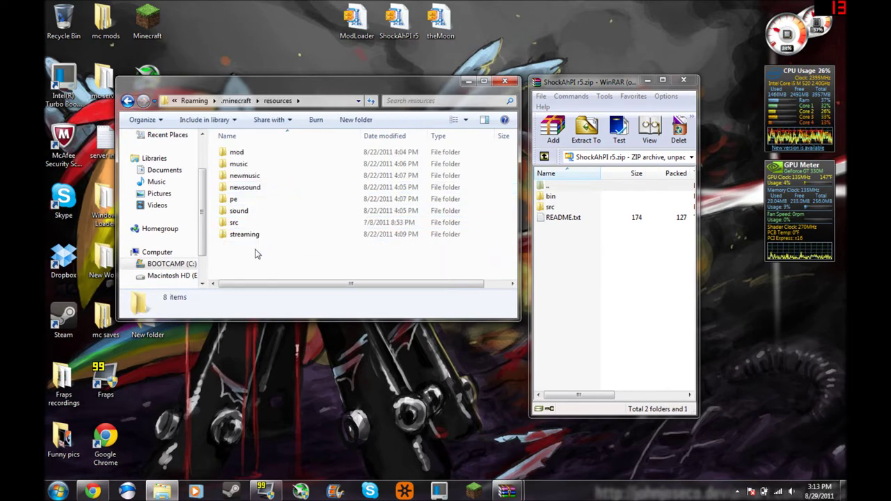
# Step: Merge the archive's src folder into resources, skipping existing files, then close the folder
pyautogui.click(554, 207)
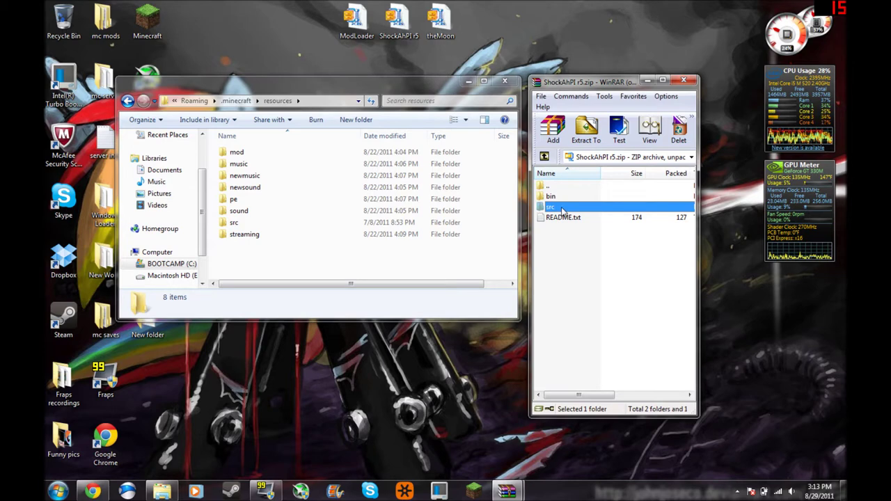
pyautogui.doubleClick(562, 209)
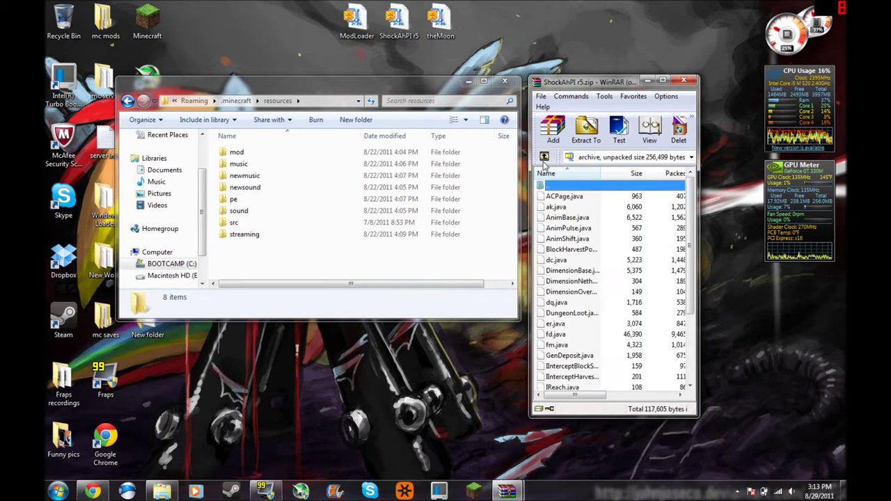
pyautogui.doubleClick(550, 185)
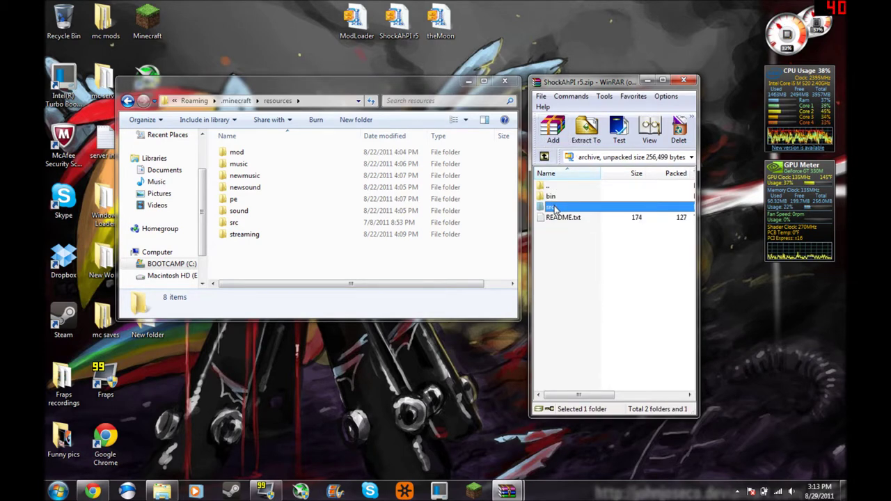
pyautogui.moveTo(554, 207); pyautogui.dragTo(268, 263)
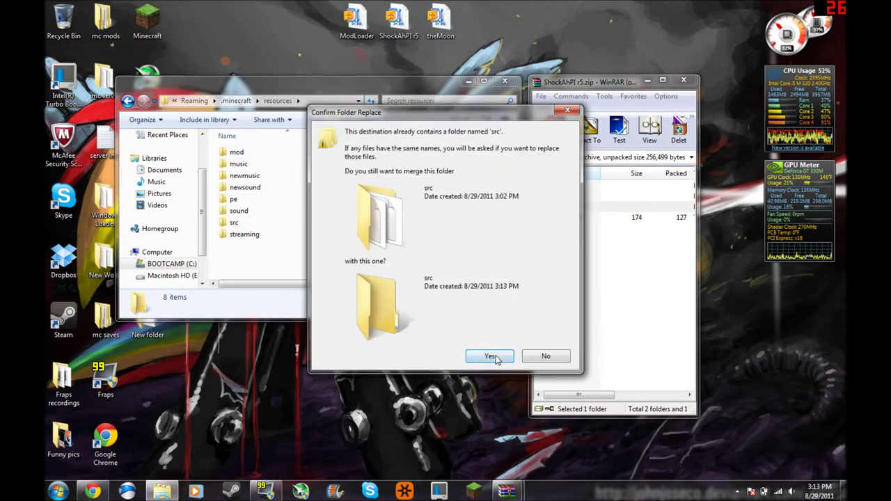
pyautogui.click(493, 351)
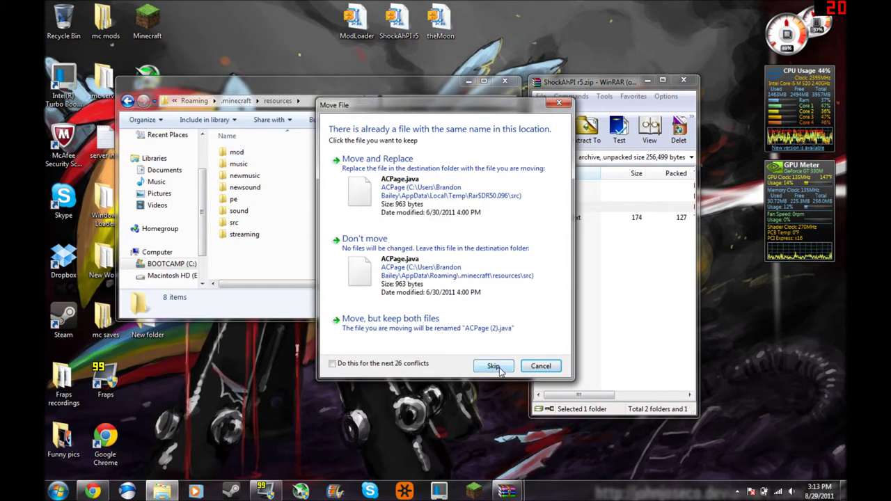
pyautogui.click(494, 366)
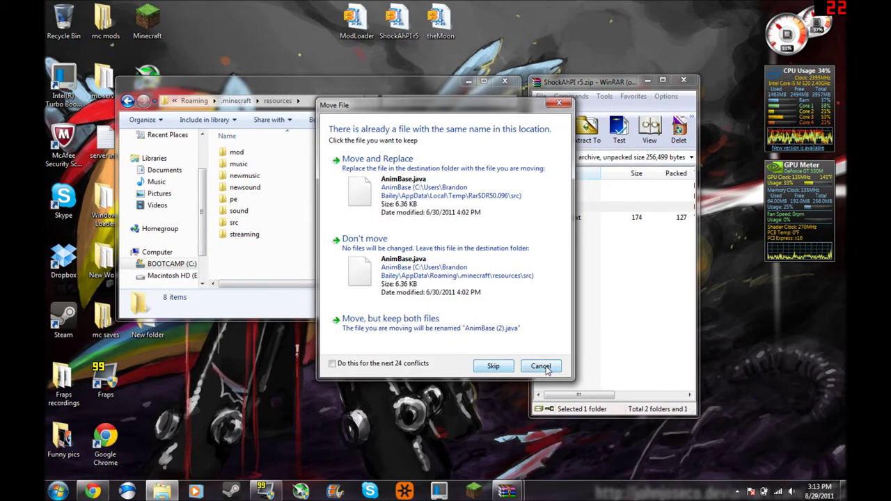
pyautogui.click(559, 104)
pyautogui.click(505, 81)
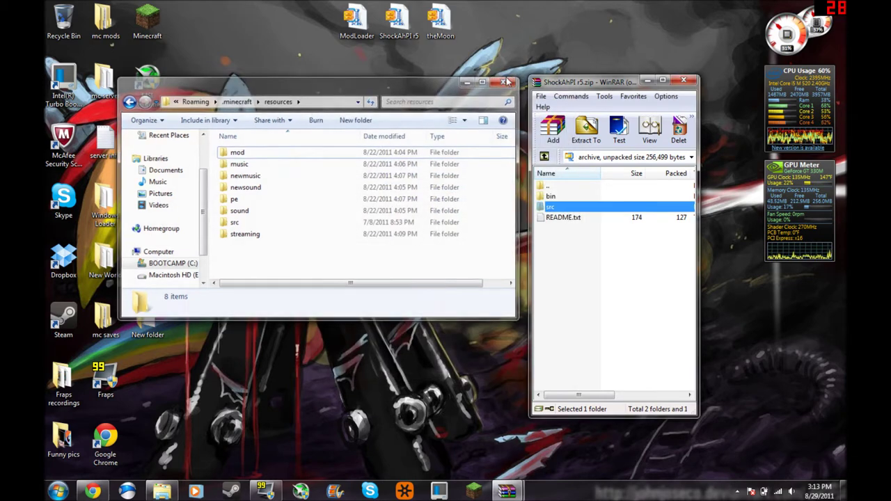
# Step: Close the ShockAhPI archive and open the mc mods folder from the desktop
pyautogui.click(692, 81)
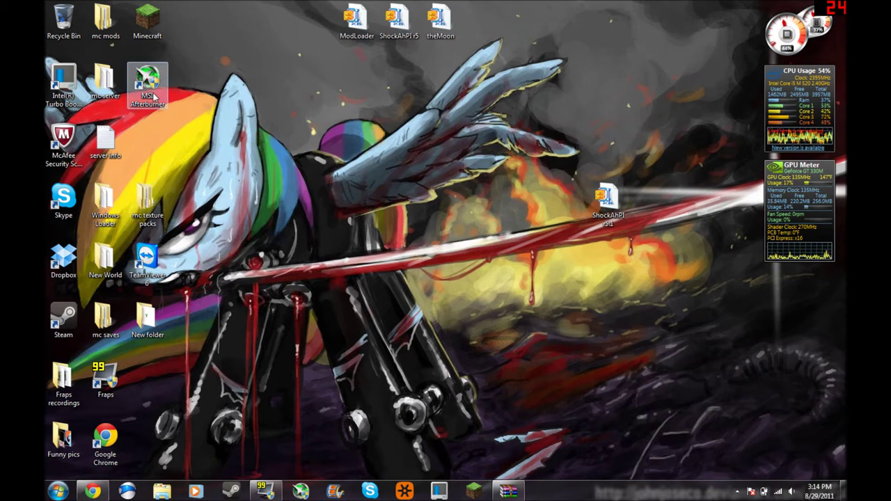
pyautogui.doubleClick(105, 21)
pyautogui.moveTo(275, 90); pyautogui.dragTo(372, 60)
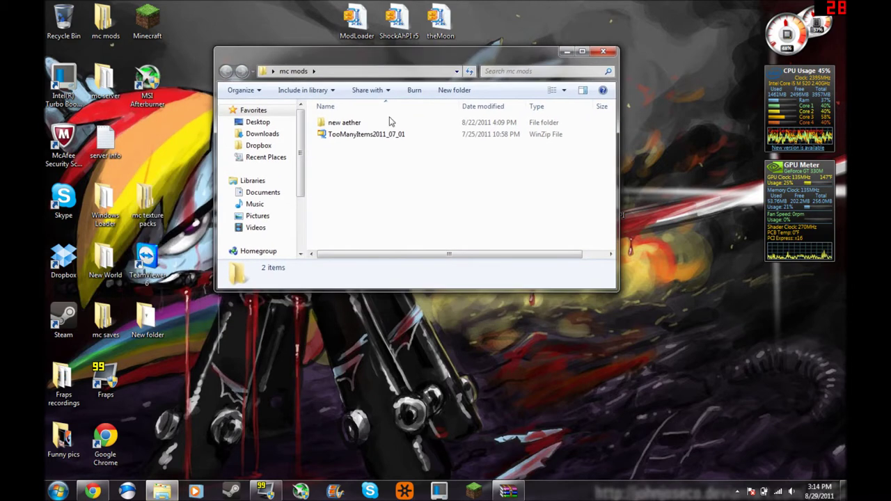
pyautogui.click(58, 491)
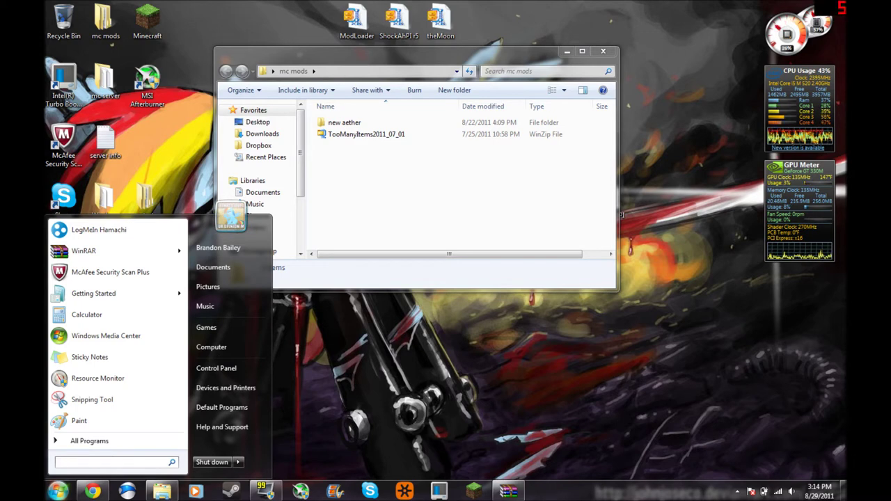
pyautogui.write('%appdat')
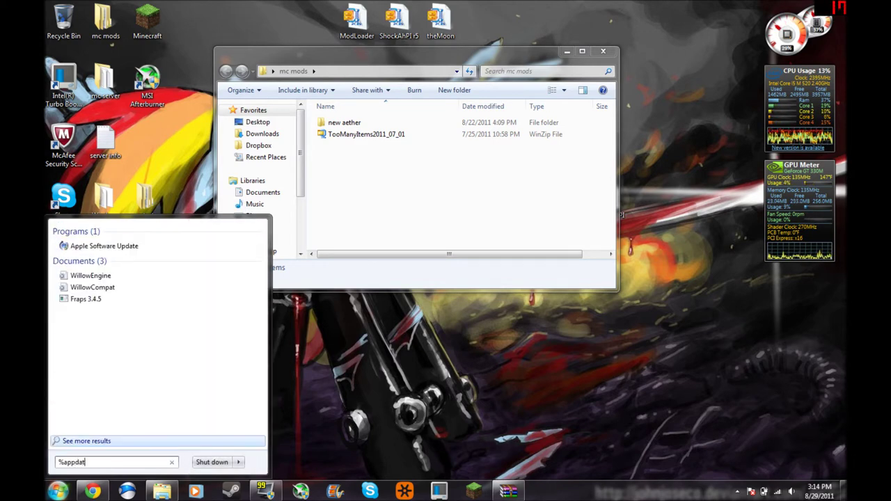
pyautogui.write('%')
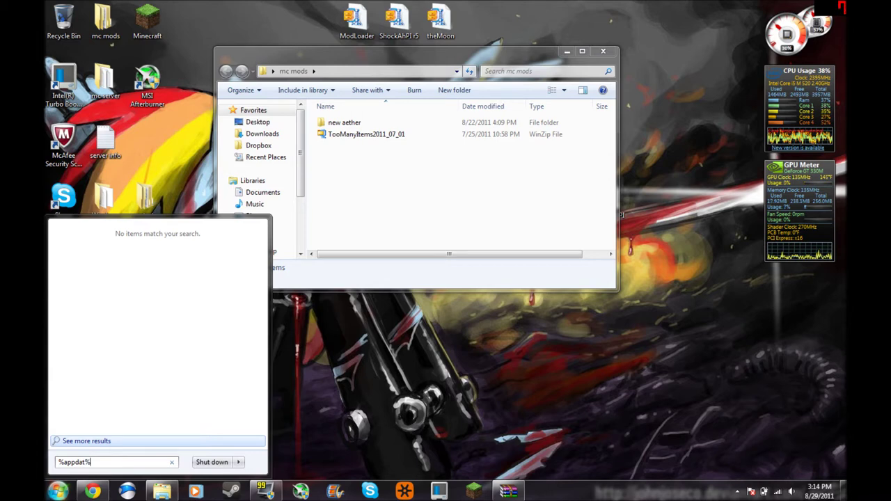
# Step: Browse via %appdata% Roaming to .minecraft\bin and bring up minecraft.jar's options
pyautogui.press('BackSpace')
pyautogui.write('a')
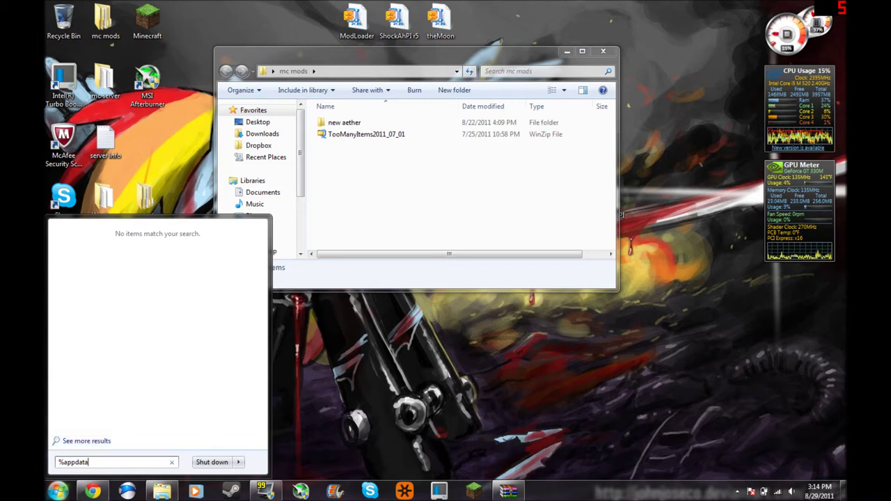
pyautogui.write('%')
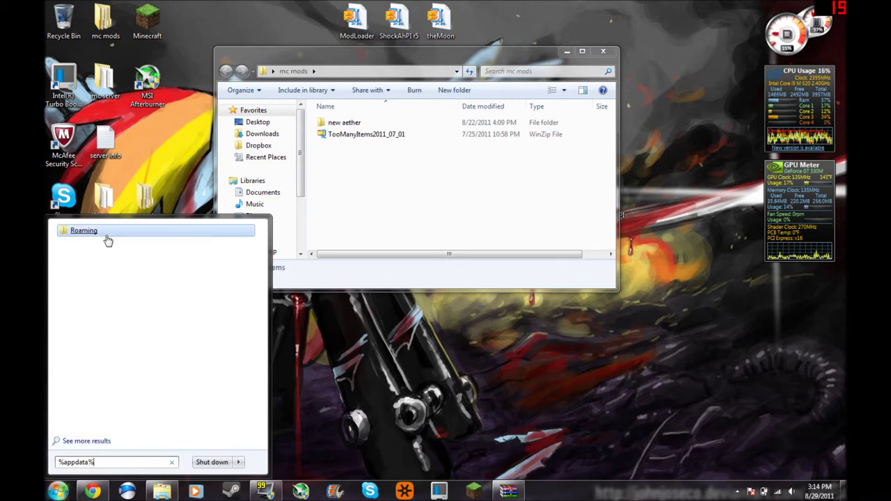
pyautogui.click(84, 230)
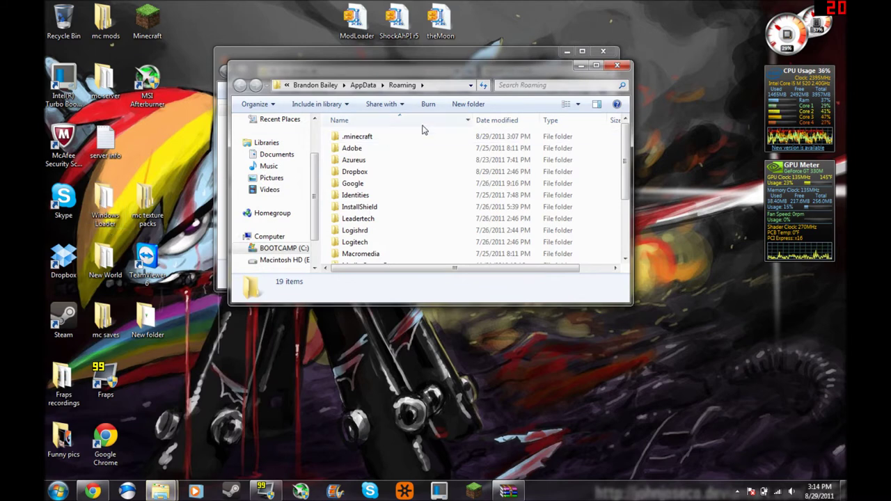
pyautogui.doubleClick(358, 136)
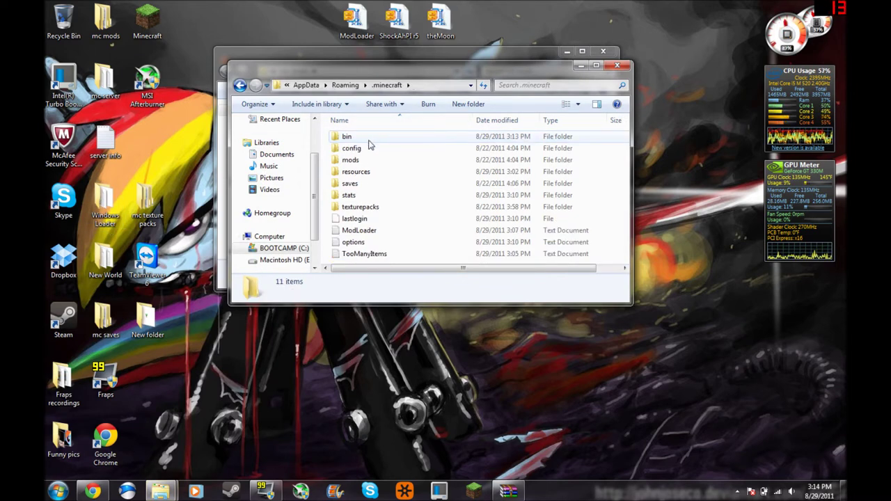
pyautogui.doubleClick(347, 136)
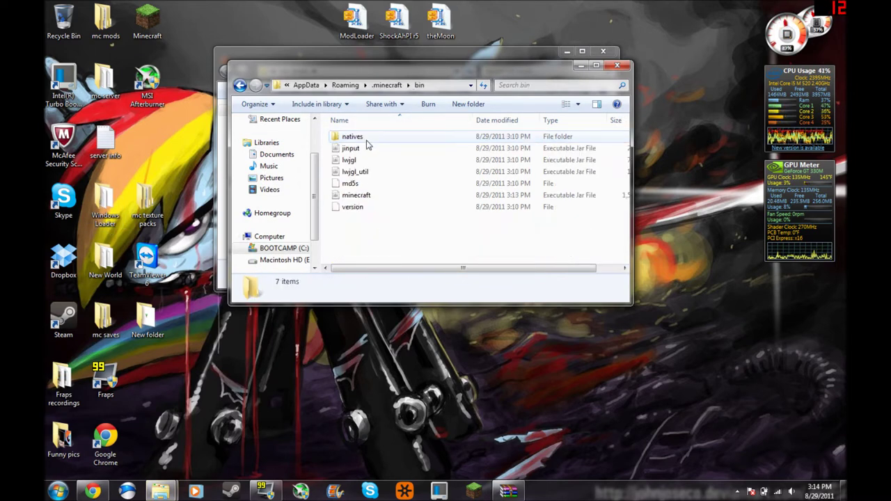
pyautogui.rightClick(356, 195)
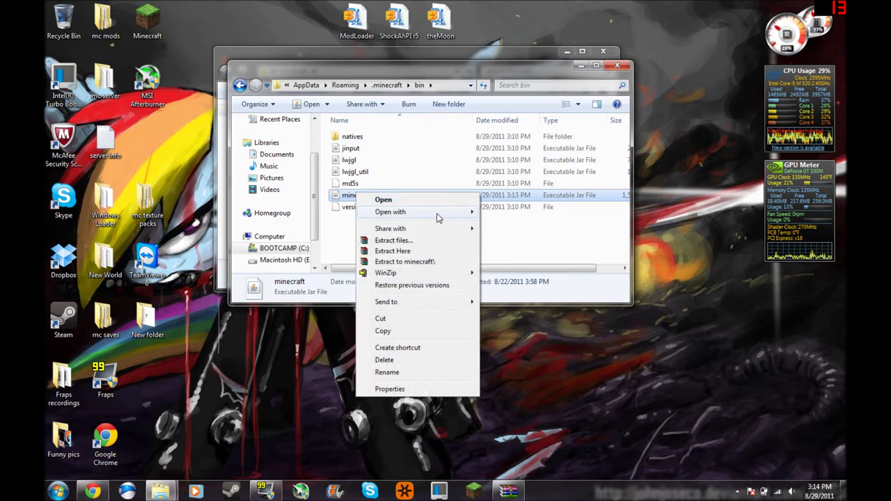
# Step: Open minecraft.jar and the TooManyItems2011_07_01 zip in WinRAR
pyautogui.moveTo(391, 212)
pyautogui.click(521, 224)
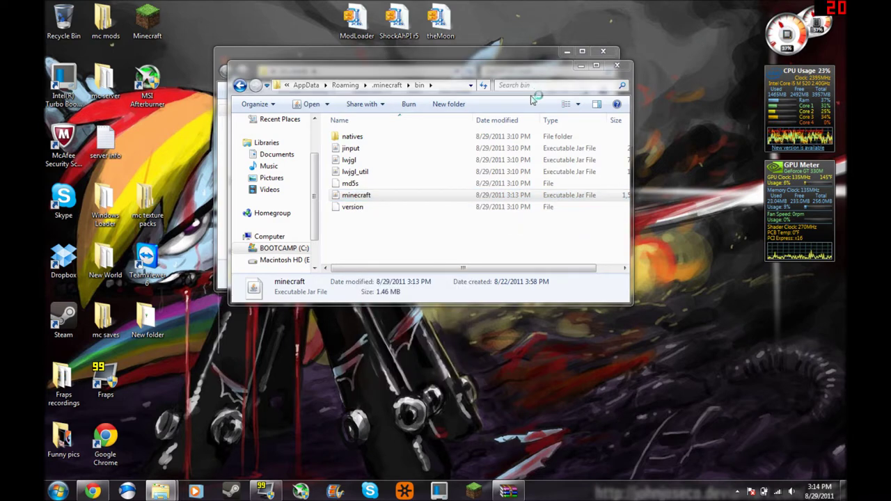
pyautogui.click(529, 74)
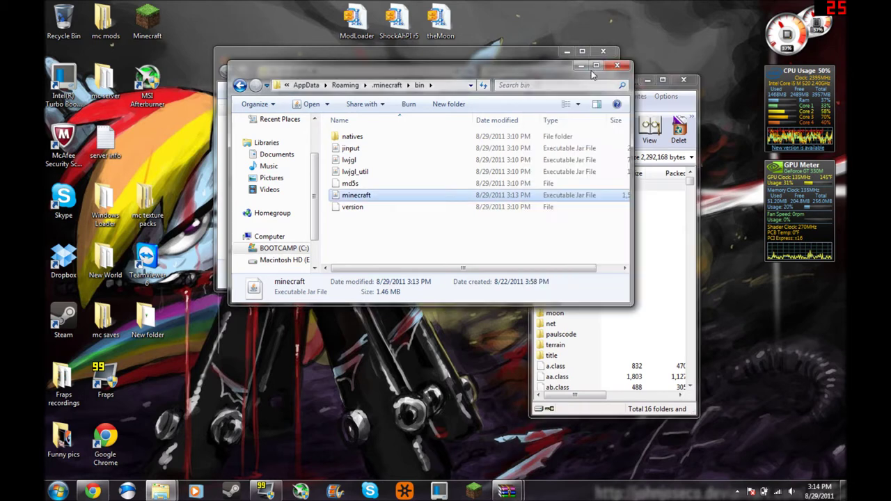
pyautogui.click(582, 66)
pyautogui.click(366, 135)
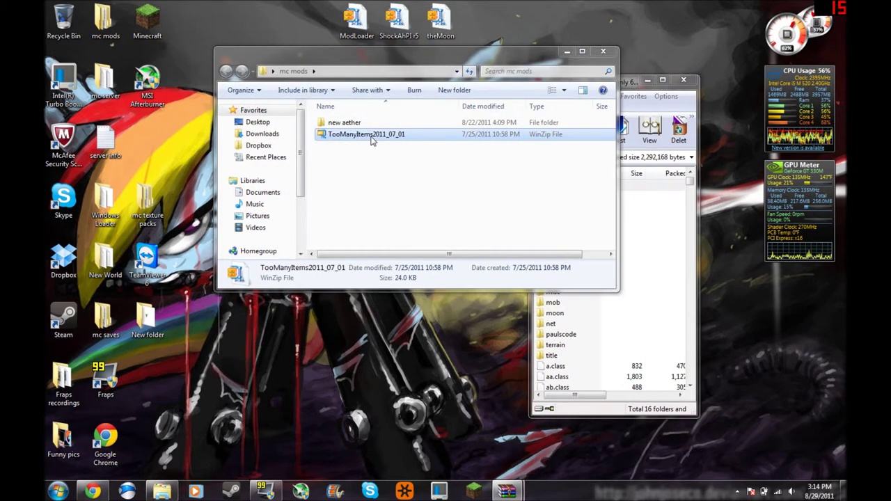
pyautogui.rightClick(372, 142)
pyautogui.moveTo(406, 168)
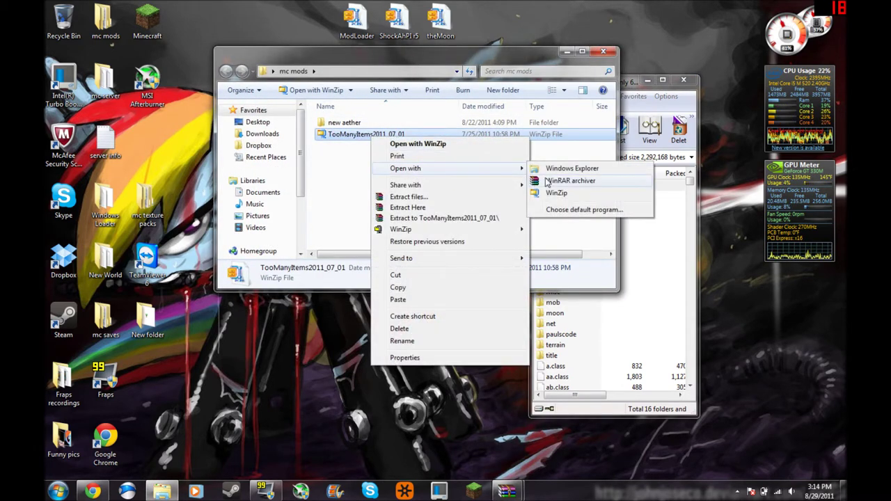
pyautogui.click(548, 182)
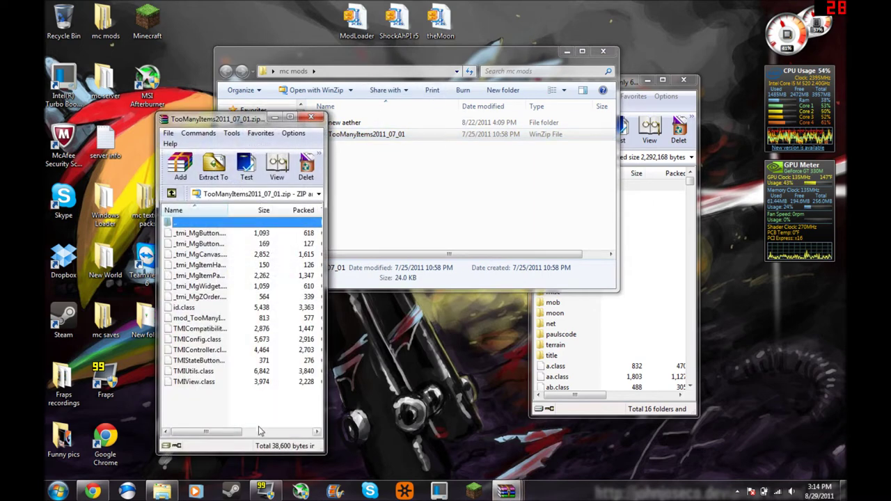
# Step: Add all TooManyItems files into minecraft.jar, then close the jar, mc mods and zip windows
pyautogui.moveTo(236, 410); pyautogui.dragTo(246, 235)
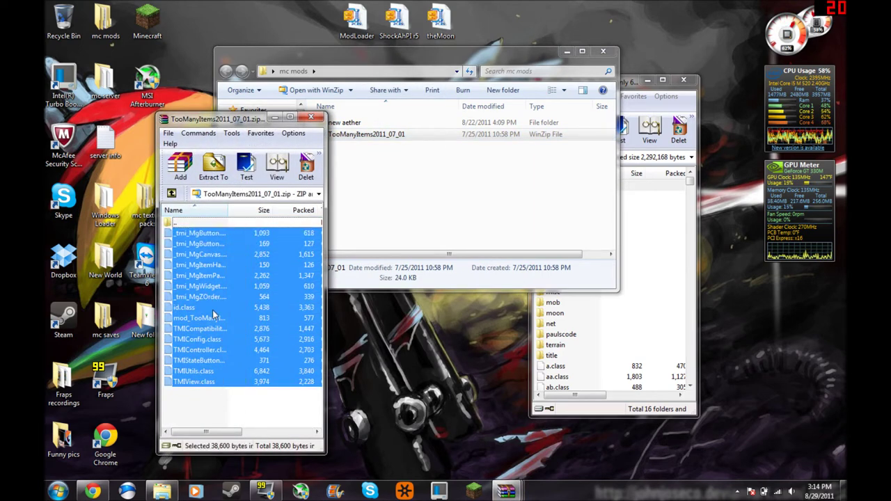
pyautogui.moveTo(209, 307); pyautogui.dragTo(543, 380)
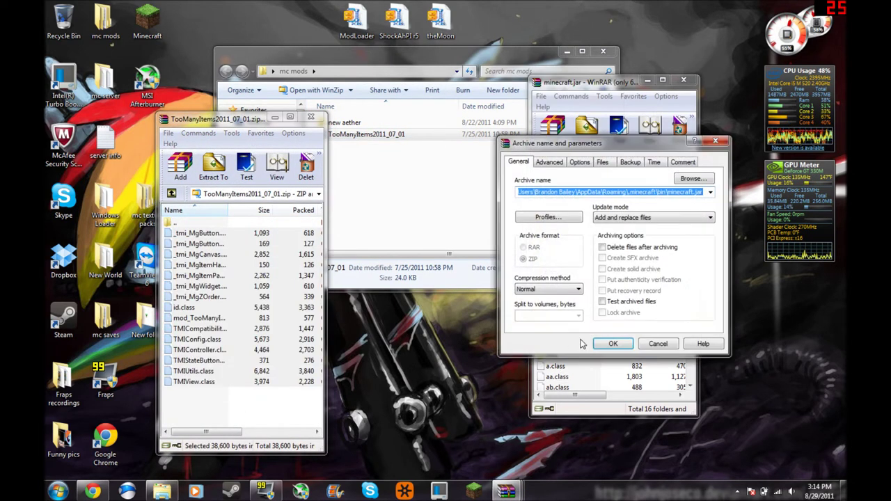
pyautogui.click(596, 348)
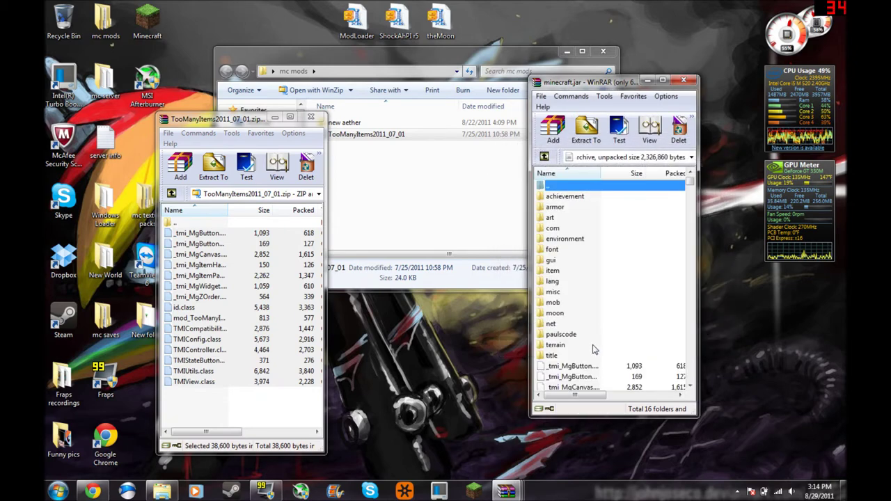
pyautogui.click(685, 82)
pyautogui.click(603, 51)
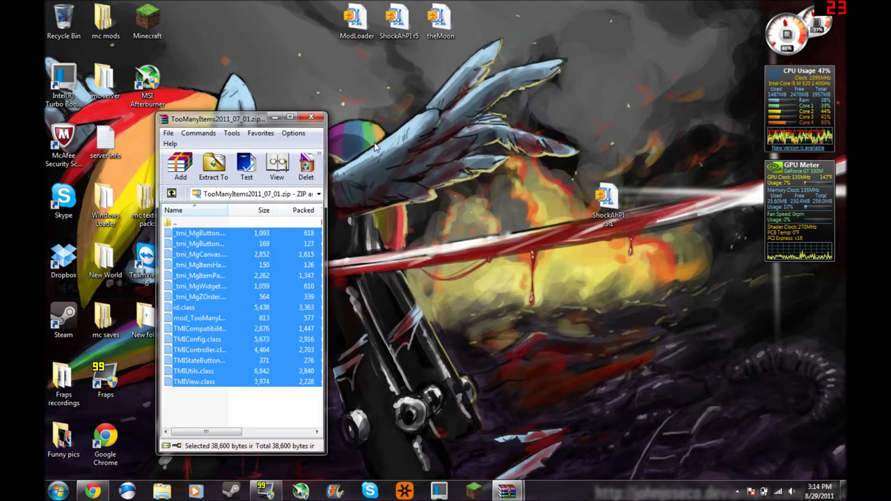
pyautogui.click(320, 120)
# Step: Launch Minecraft from the desktop, log in, and maximize the Beta 1.7.3 game window
pyautogui.doubleClick(148, 21)
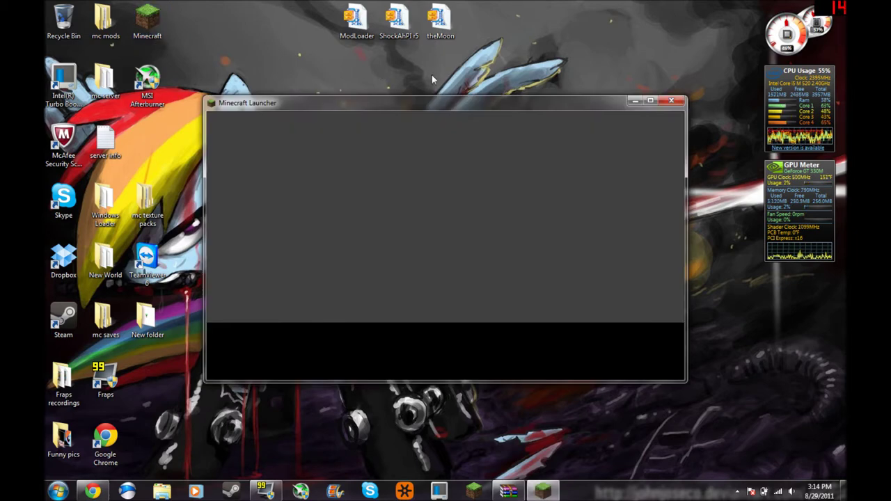
pyautogui.click(658, 354)
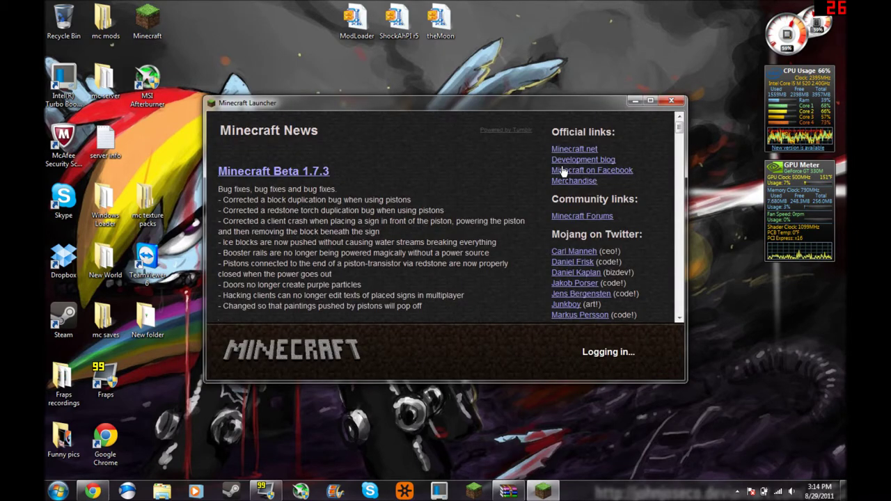
pyautogui.moveTo(566, 105); pyautogui.dragTo(406, 168)
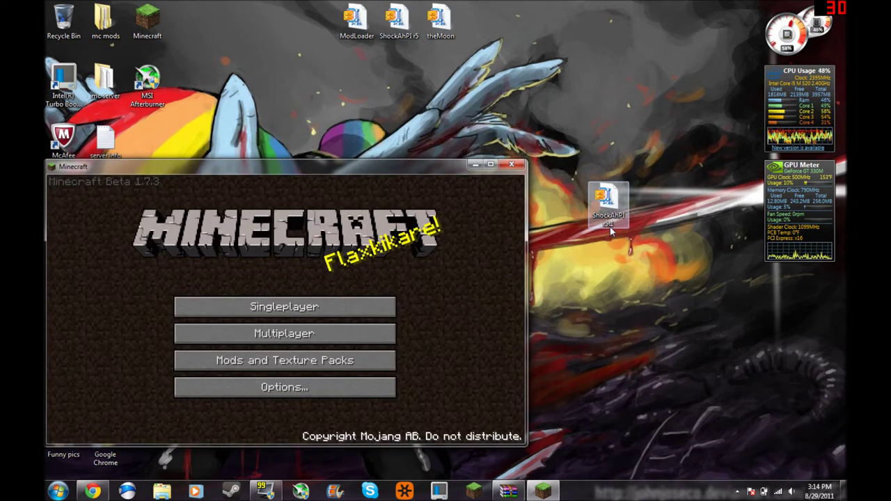
pyautogui.click(610, 208)
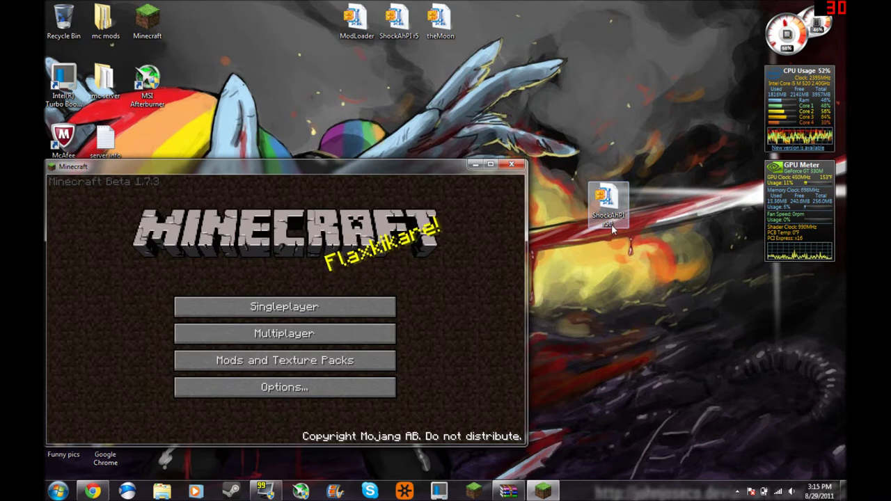
pyautogui.moveTo(450, 168); pyautogui.dragTo(450, 0)
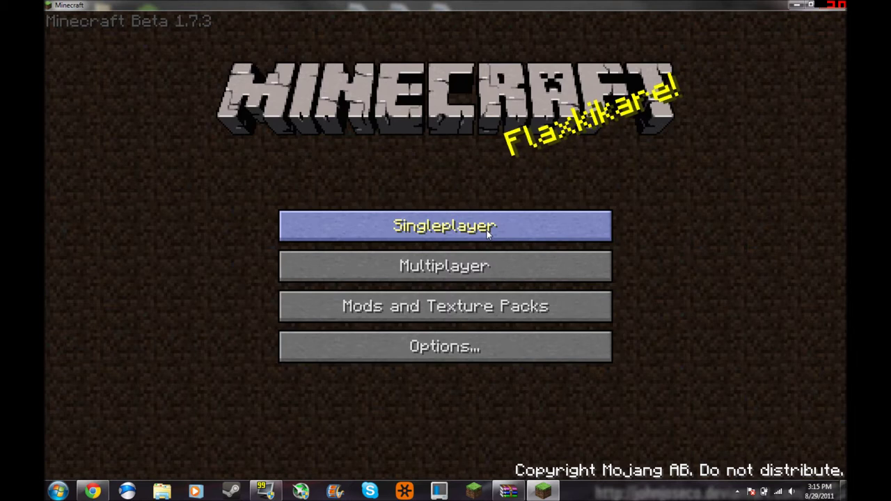
# Step: Create a singleplayer world, replacing the default name with 'moon', and generate it
pyautogui.click(489, 233)
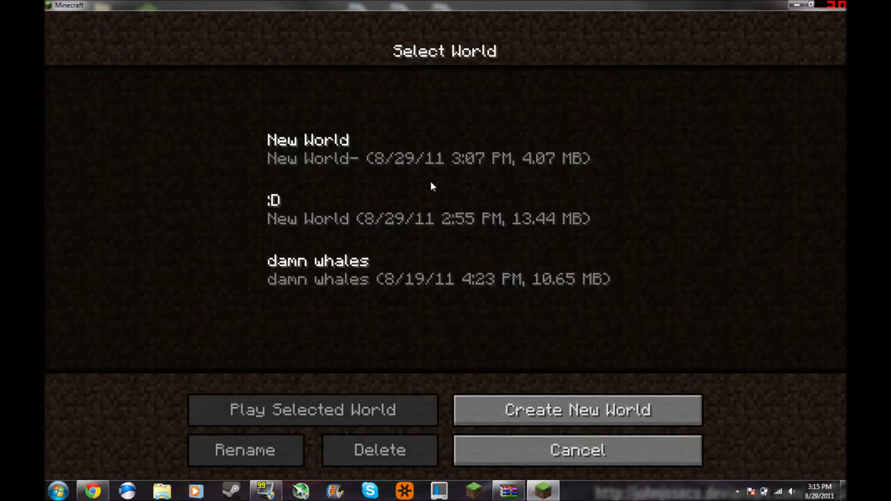
pyautogui.click(578, 410)
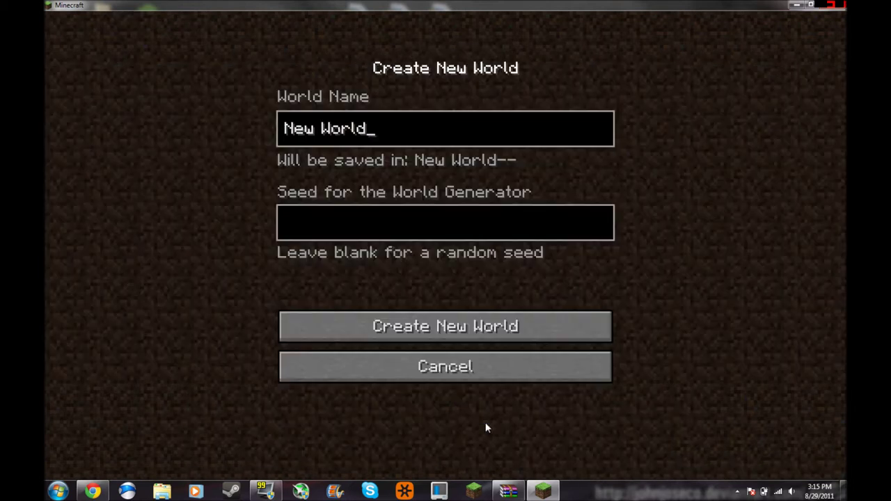
pyautogui.press('BackSpace')
pyautogui.press('BackSpace')
pyautogui.press('BackSpace')
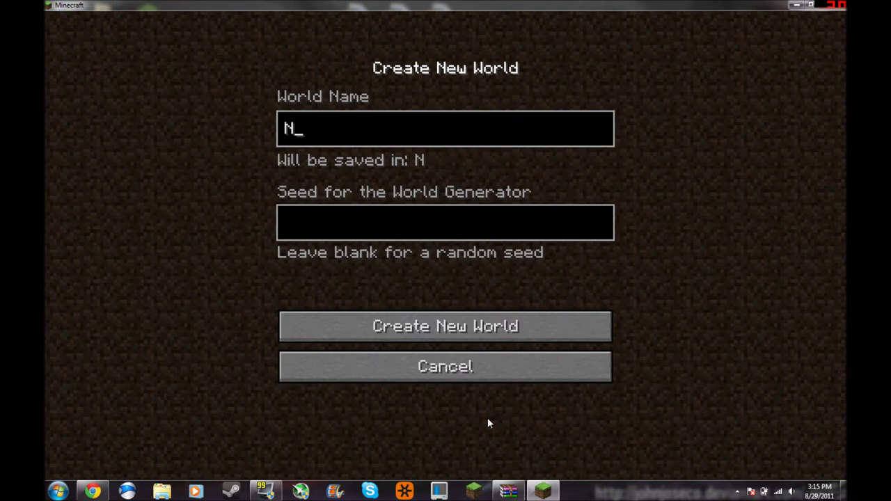
pyautogui.press('BackSpace')
pyautogui.write('moon')
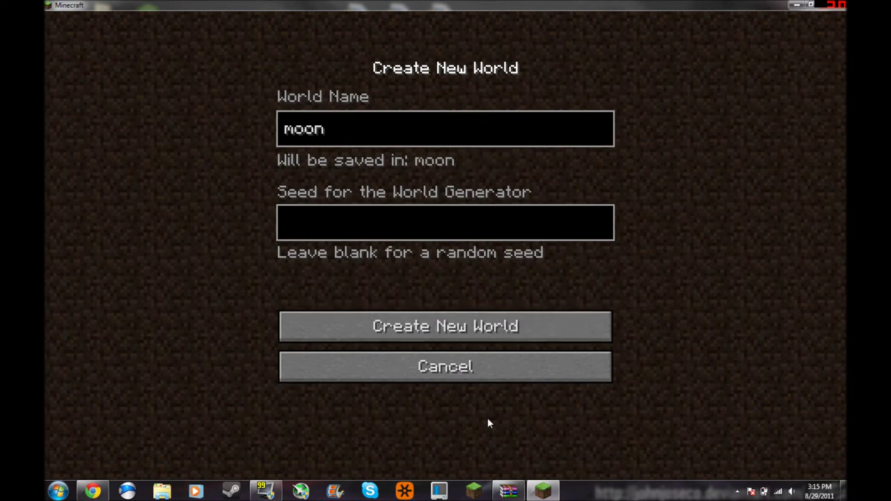
pyautogui.click(475, 326)
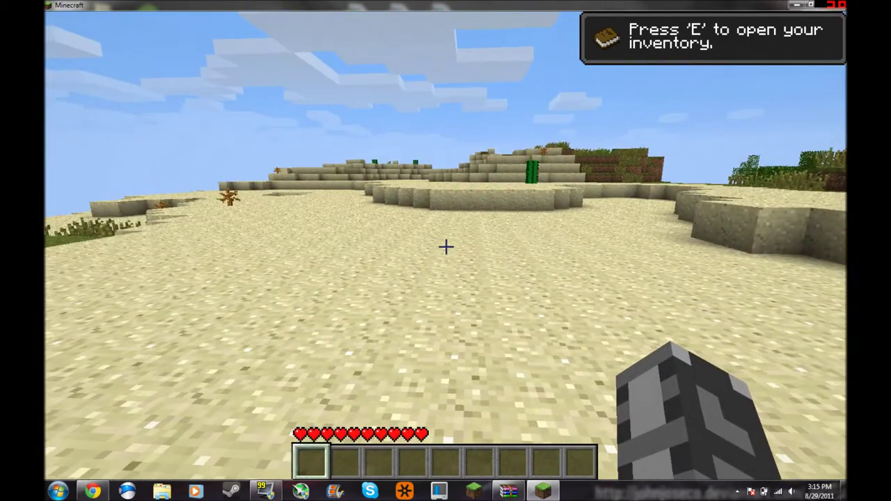
# Step: Take a milk bucket from TooManyItems page 3 into the hotbar
pyautogui.press('e')
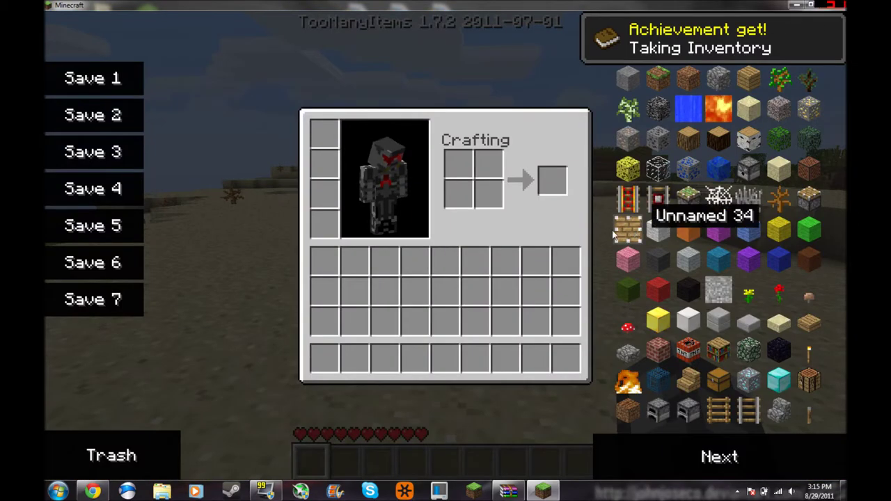
pyautogui.click(720, 457)
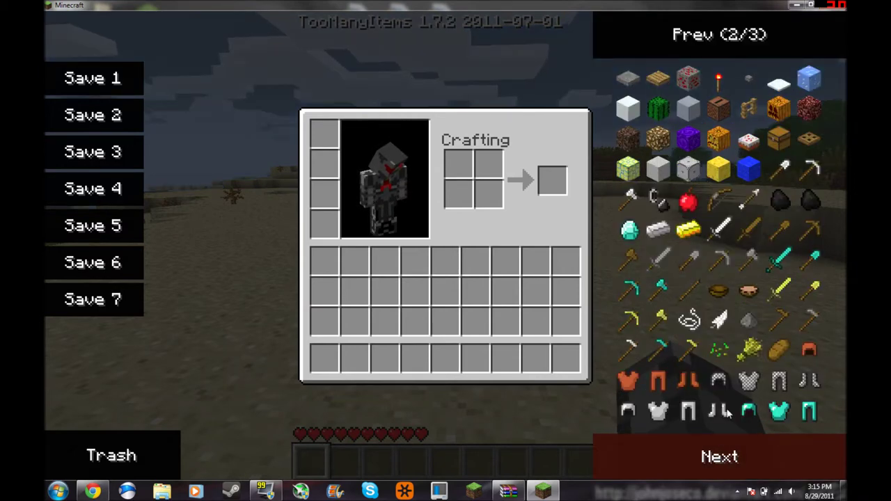
pyautogui.click(720, 457)
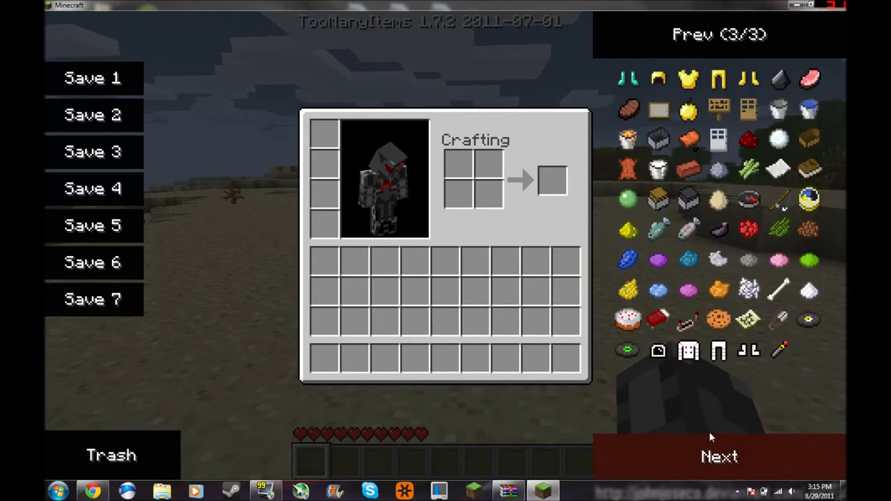
pyautogui.click(724, 35)
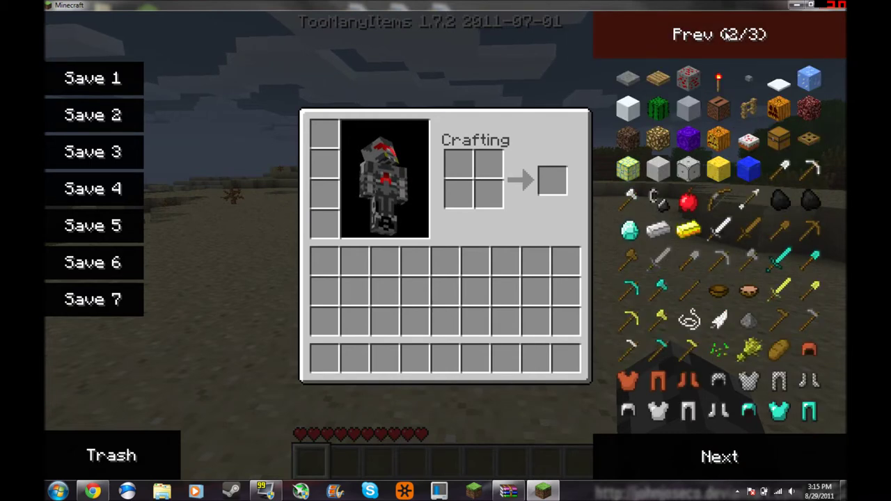
pyautogui.click(724, 35)
pyautogui.click(724, 35)
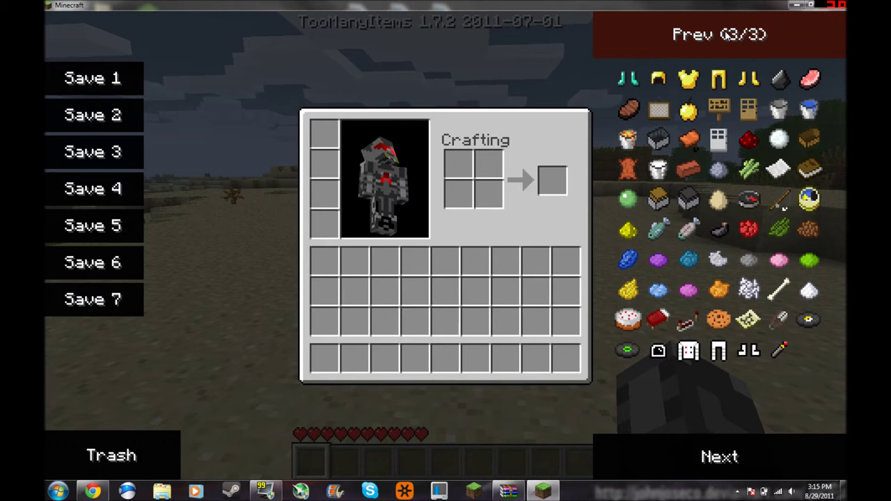
pyautogui.click(658, 169)
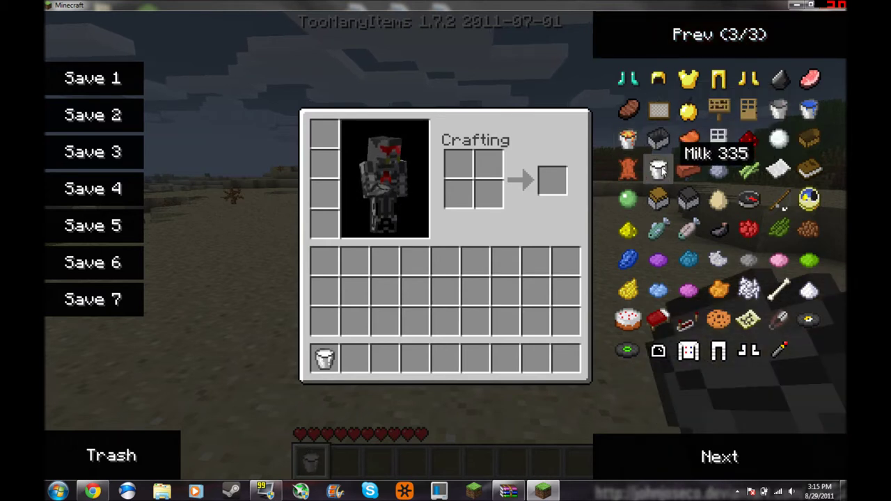
# Step: Grab a 64-stack of Wood from item page 1 and put one in the crafting grid
pyautogui.click(724, 35)
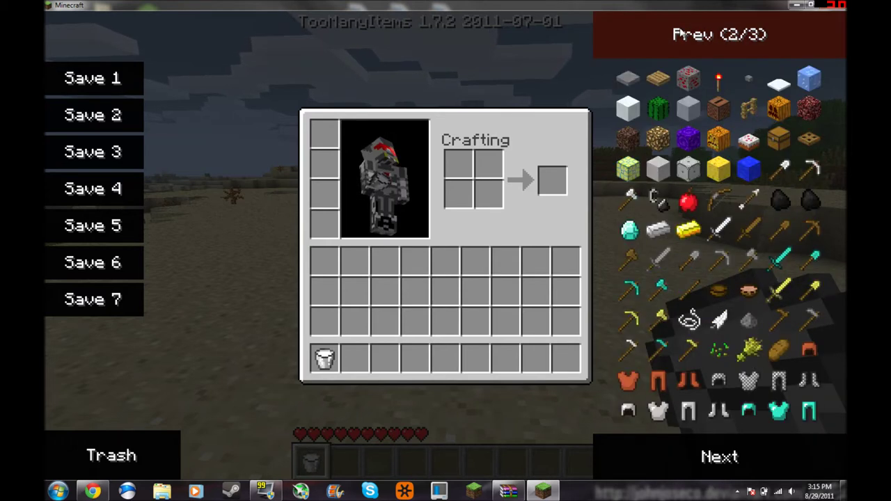
pyautogui.click(756, 31)
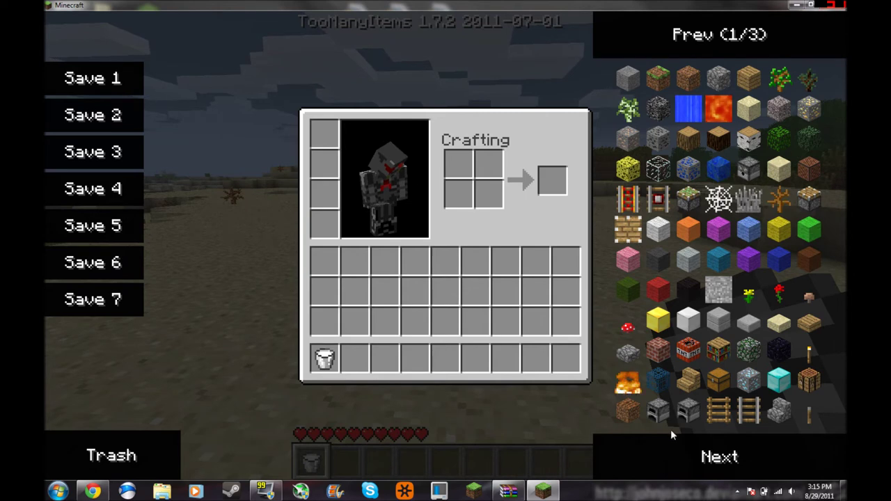
pyautogui.click(693, 136)
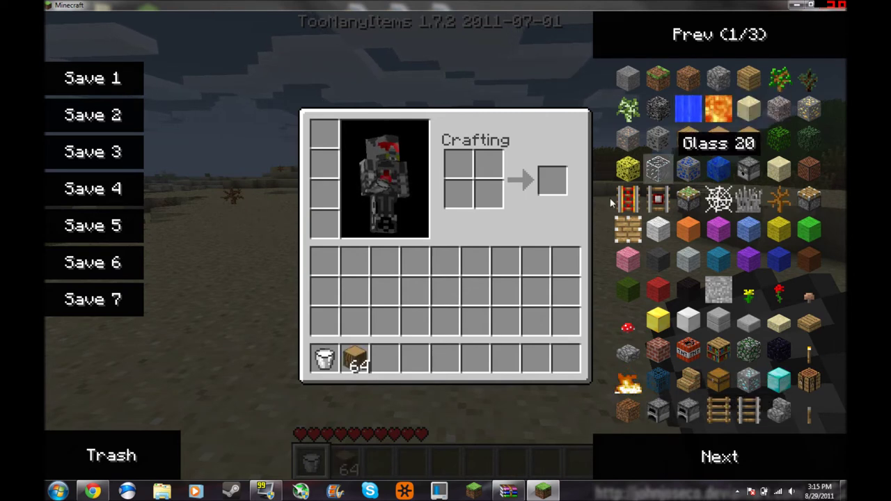
pyautogui.click(355, 360)
pyautogui.rightClick(459, 194)
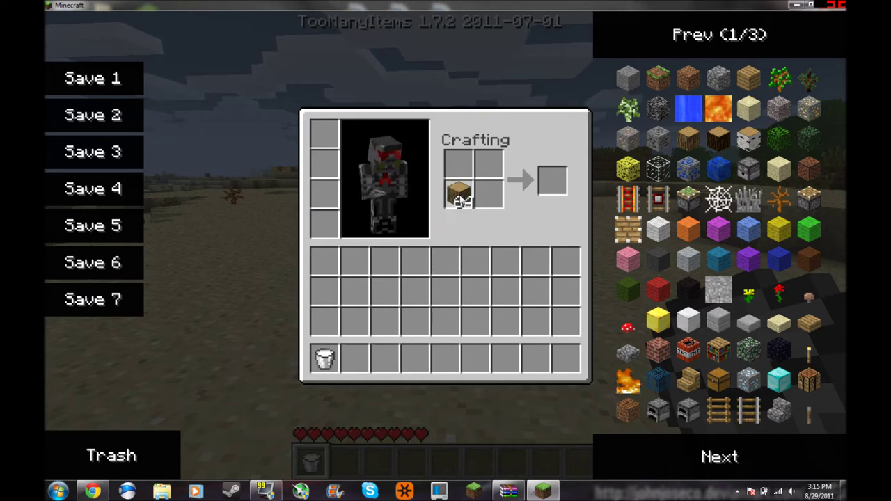
pyautogui.click(357, 293)
# Step: Craft the planks into a crafting table and place it in the hotbar
pyautogui.click(552, 181)
pyautogui.rightClick(458, 165)
pyautogui.rightClick(458, 195)
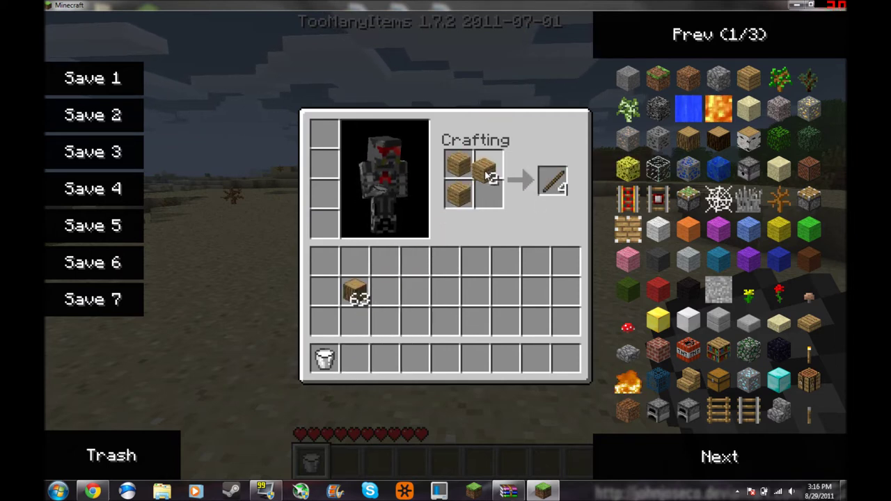
pyautogui.rightClick(487, 165)
pyautogui.click(487, 195)
pyautogui.click(553, 181)
pyautogui.click(353, 360)
# Step: Page through TooManyItems pages 1 to 3, then close the inventory
pyautogui.click(720, 457)
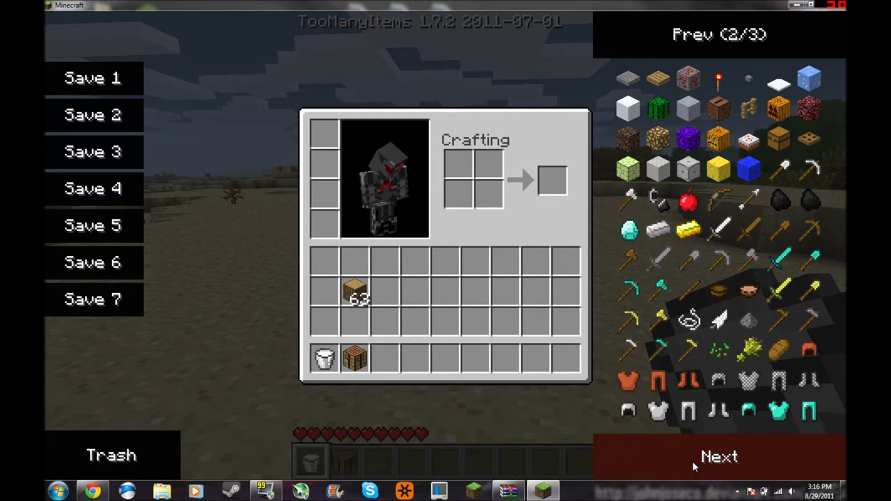
pyautogui.click(692, 461)
pyautogui.click(686, 39)
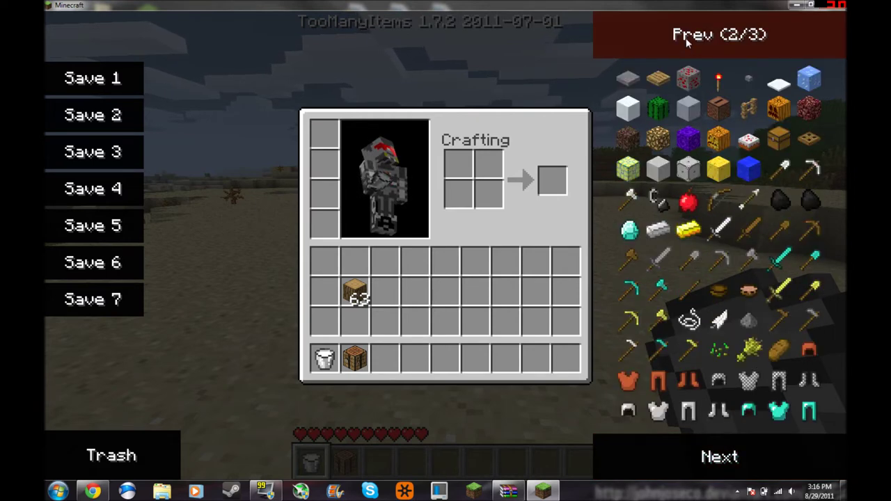
pyautogui.click(686, 38)
pyautogui.click(712, 453)
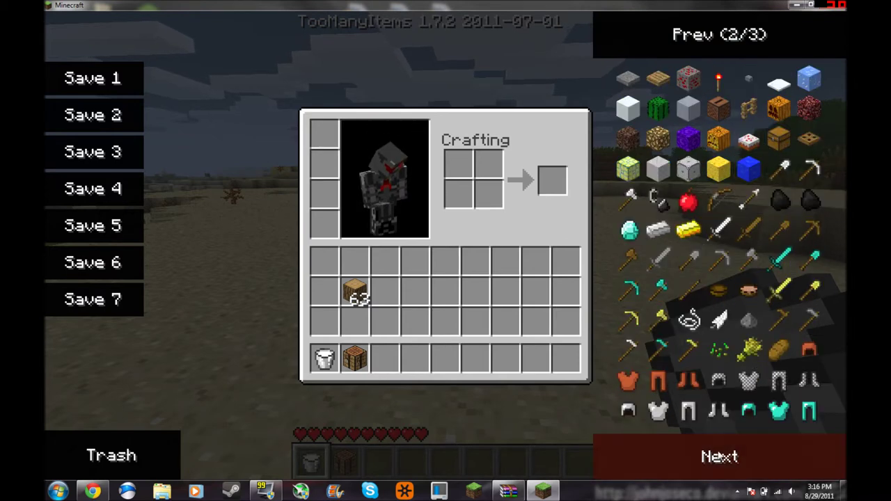
pyautogui.click(714, 465)
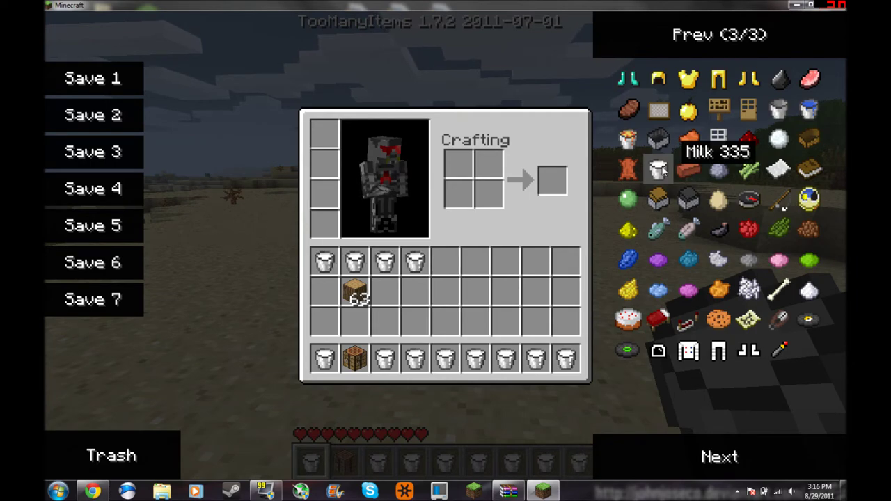
pyautogui.press('e')
# Step: Place the crafting table on the sand and start loading milk buckets into its grid
pyautogui.press('2')
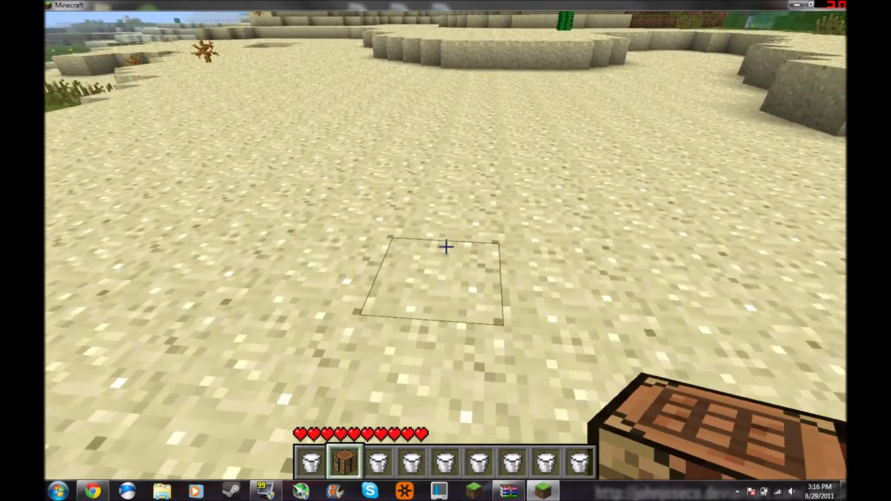
pyautogui.rightClick(446, 247)
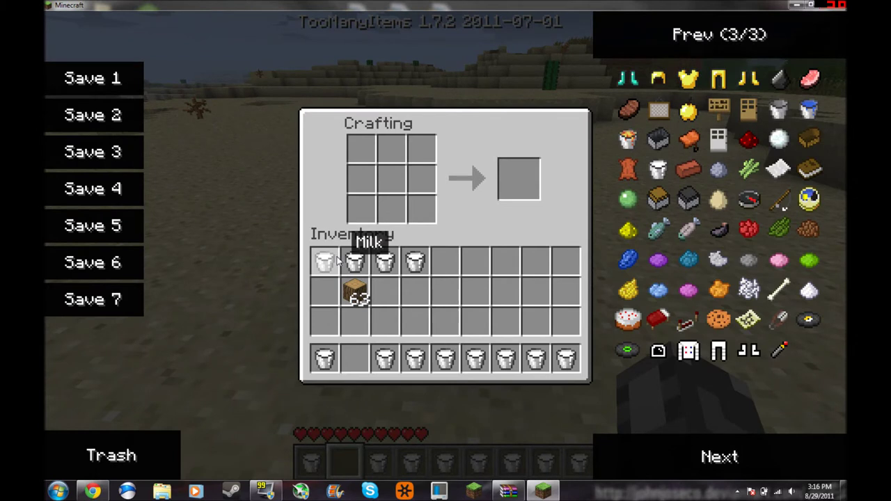
pyautogui.click(325, 261)
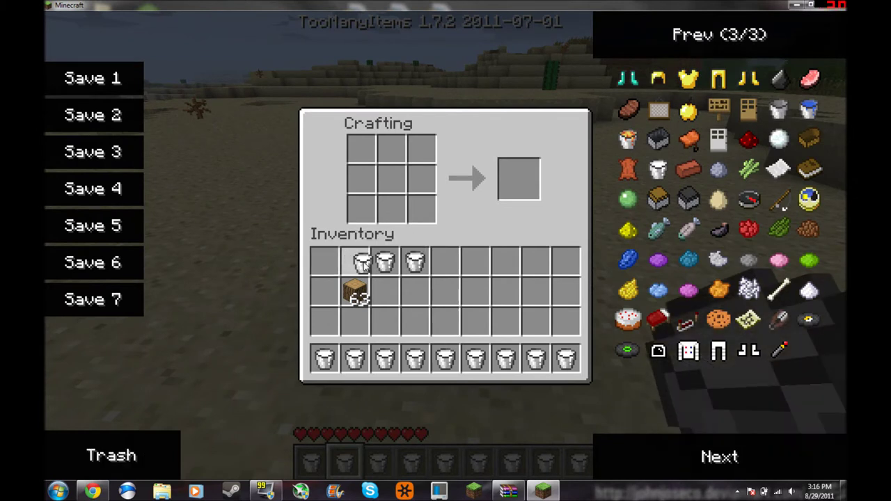
pyautogui.click(360, 207)
pyautogui.click(385, 264)
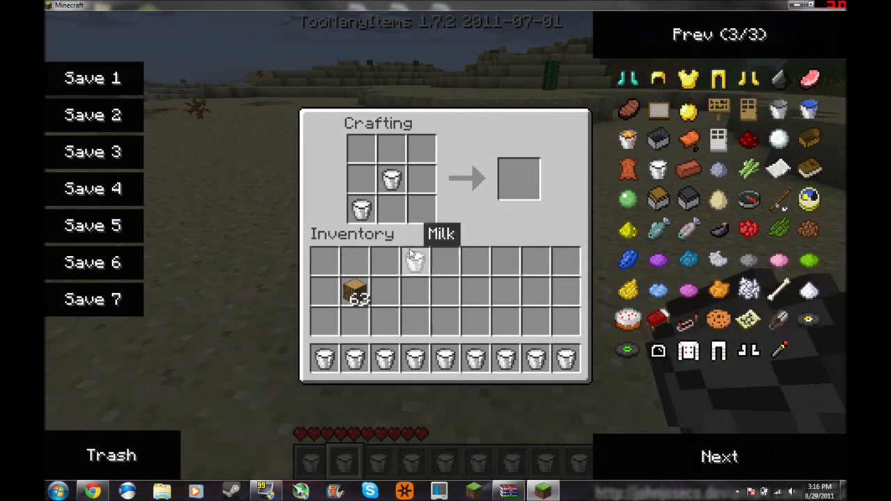
pyautogui.click(390, 206)
pyautogui.click(385, 358)
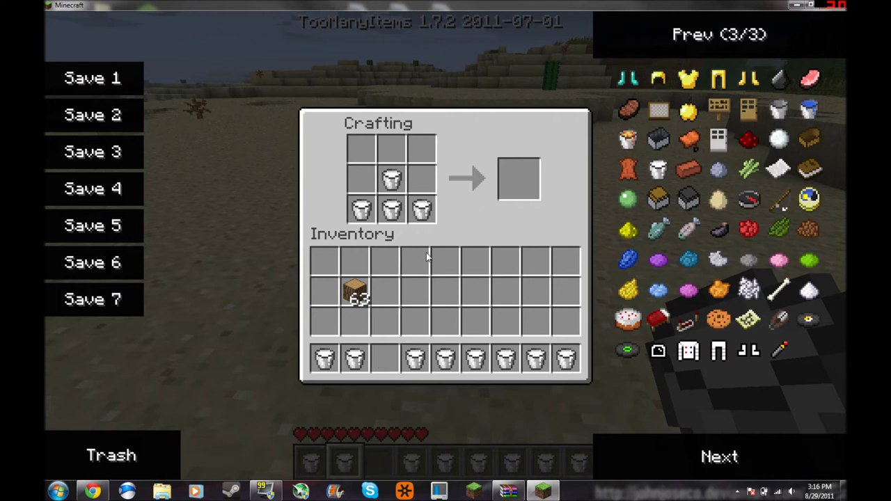
pyautogui.click(354, 358)
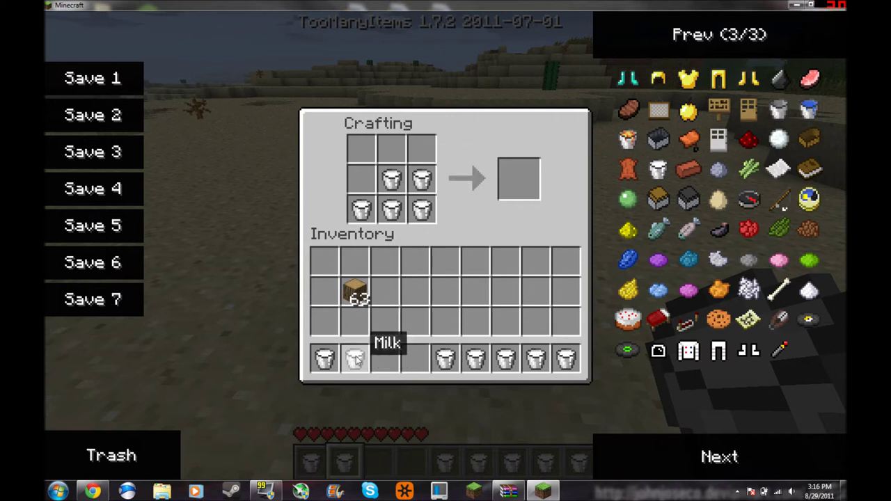
# Step: Complete the nine-milk-bucket recipe and store the Cheese in the hotbar
pyautogui.click(362, 180)
pyautogui.click(324, 357)
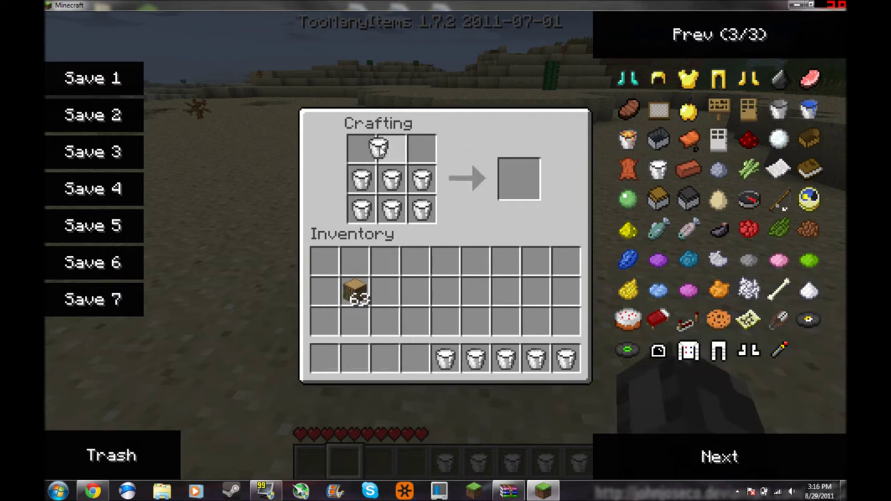
pyautogui.click(476, 358)
pyautogui.click(361, 148)
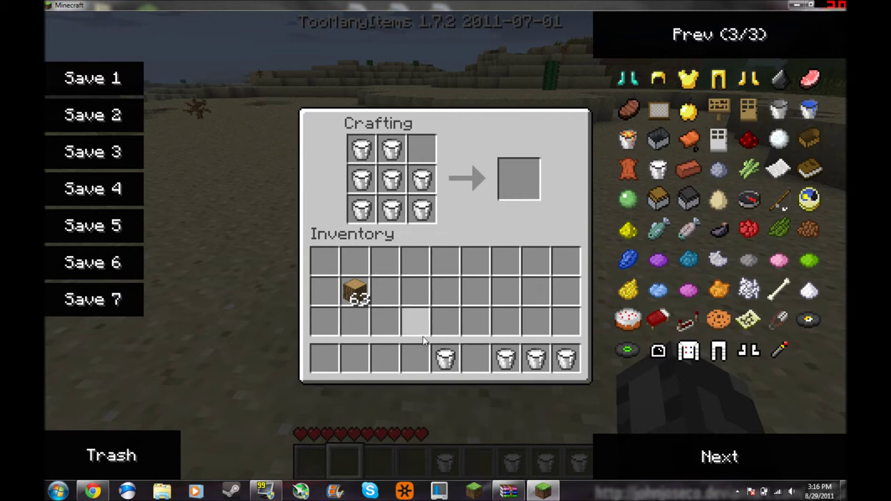
pyautogui.click(447, 358)
pyautogui.click(419, 148)
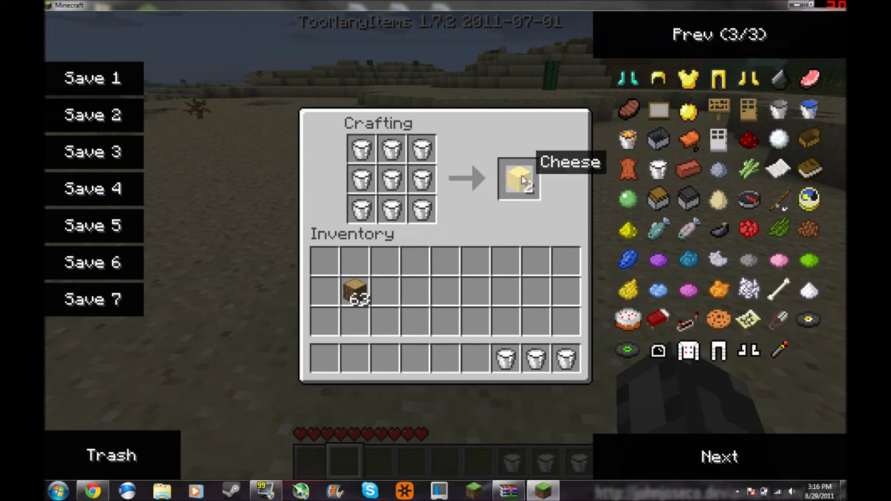
pyautogui.click(518, 180)
pyautogui.click(325, 358)
# Step: Collect the dropped buckets and place three cheese blocks side by side on the sand
pyautogui.press('Escape')
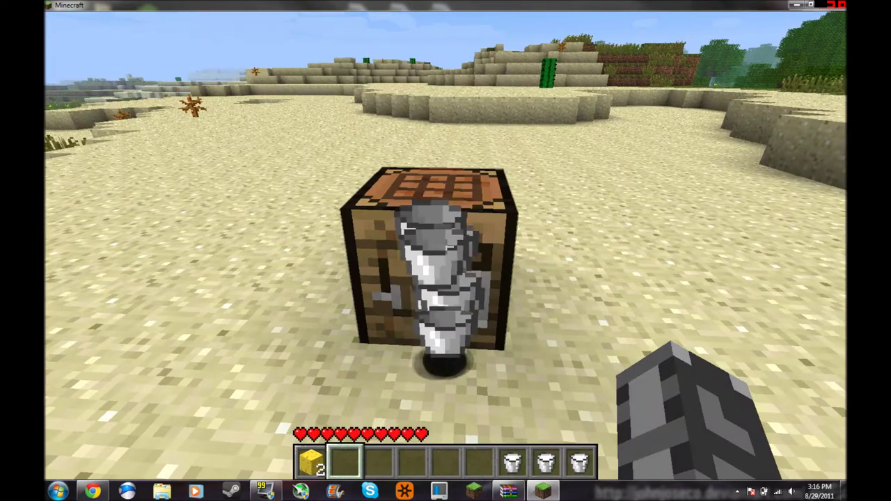
pyautogui.press('w')
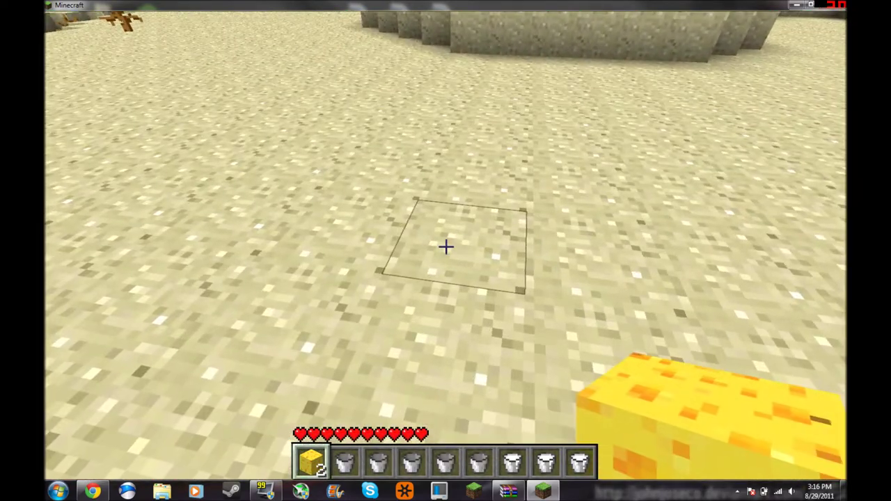
pyautogui.rightClick(446, 247)
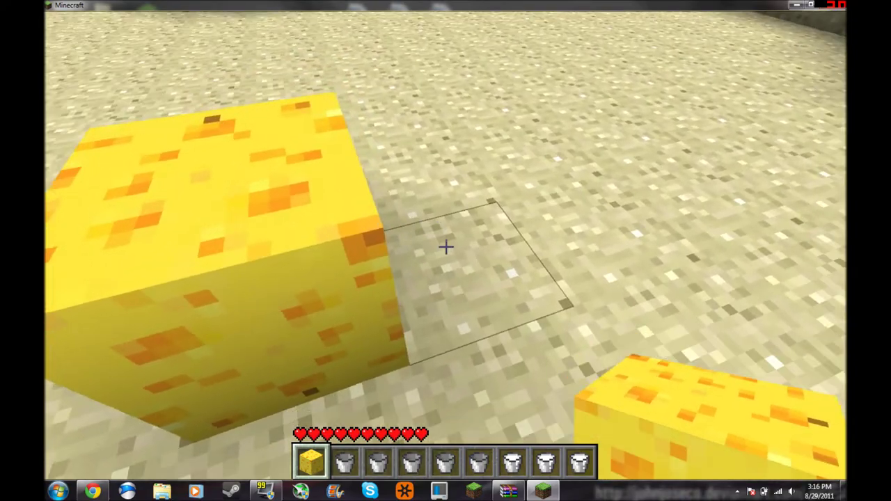
pyautogui.rightClick(445, 248)
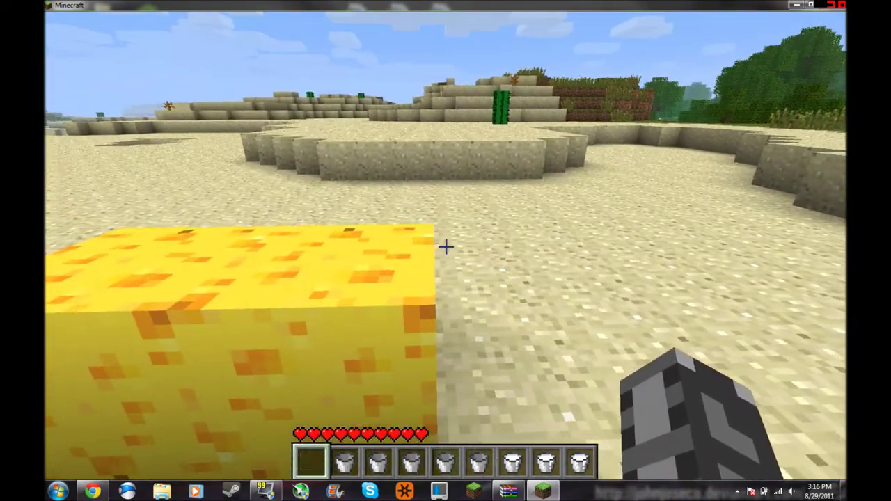
pyautogui.rightClick(445, 248)
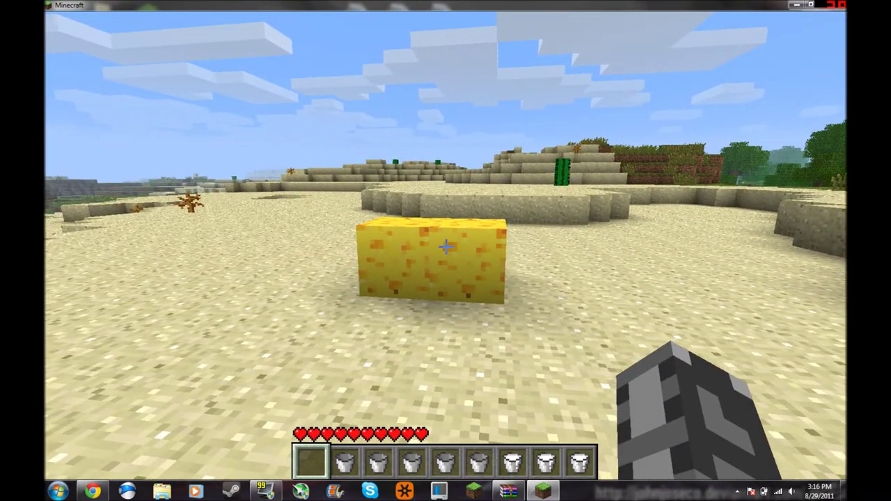
pyautogui.press('e')
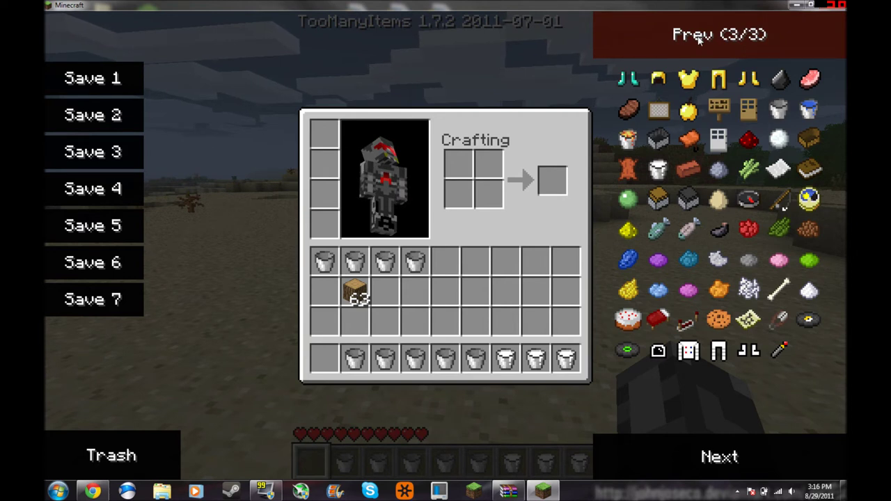
# Step: Spawn 64-stacks of iron ingots and wool from TooManyItems, then close the inventory
pyautogui.click(698, 39)
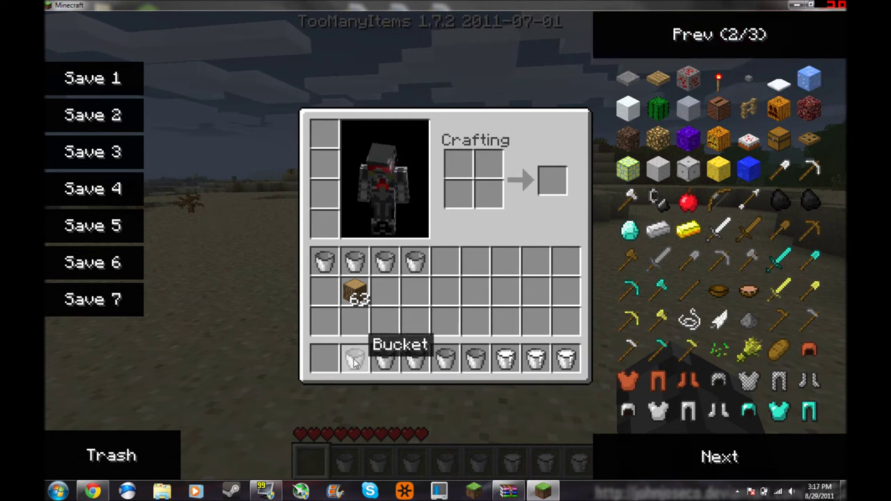
pyautogui.click(658, 230)
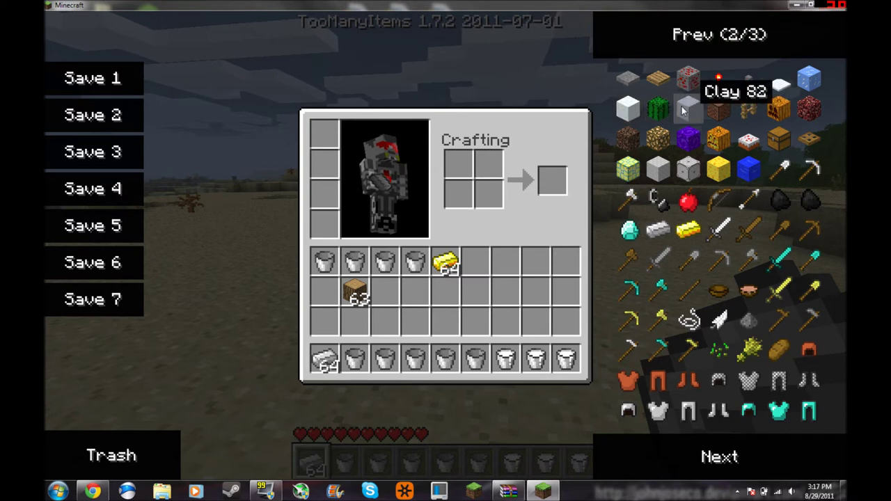
pyautogui.click(717, 38)
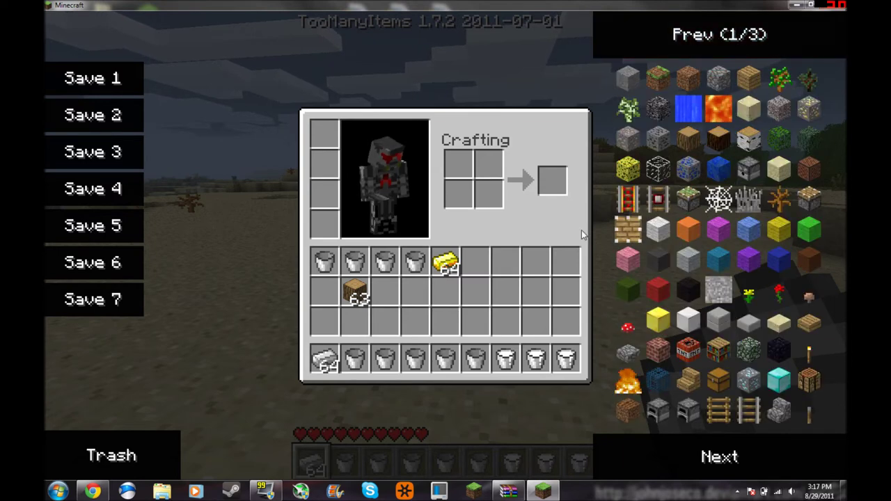
pyautogui.click(688, 230)
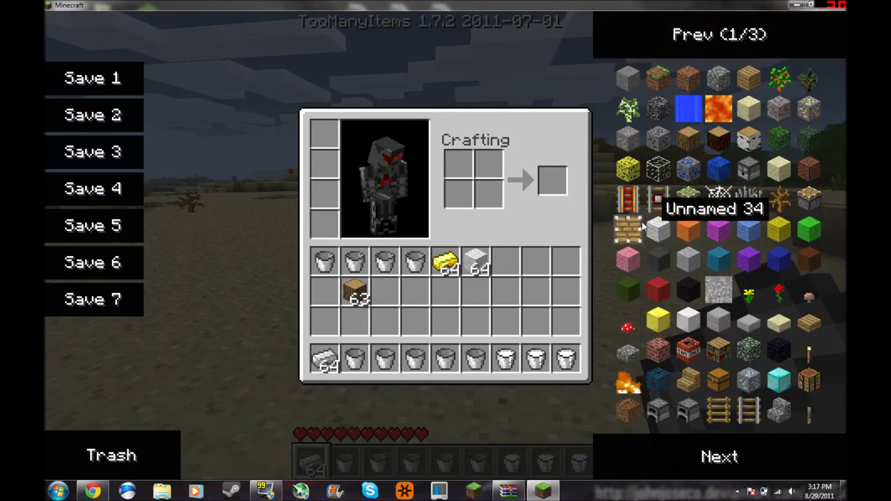
pyautogui.press('Escape')
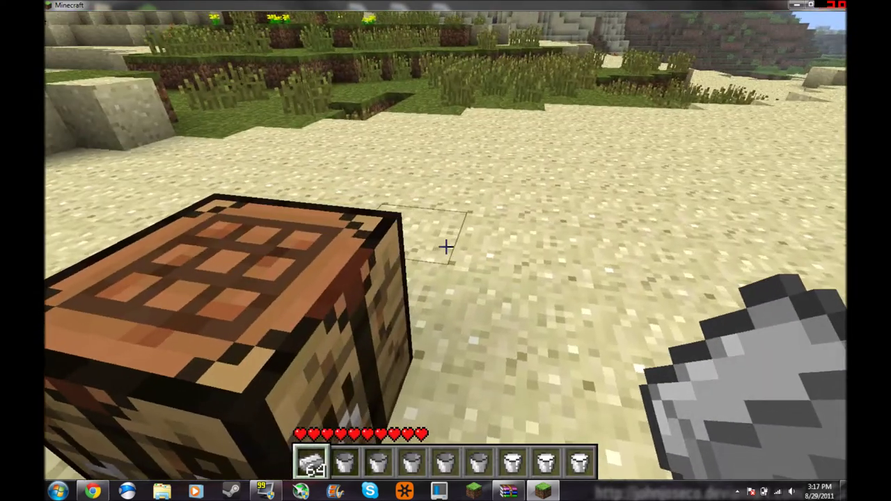
pyautogui.press('e')
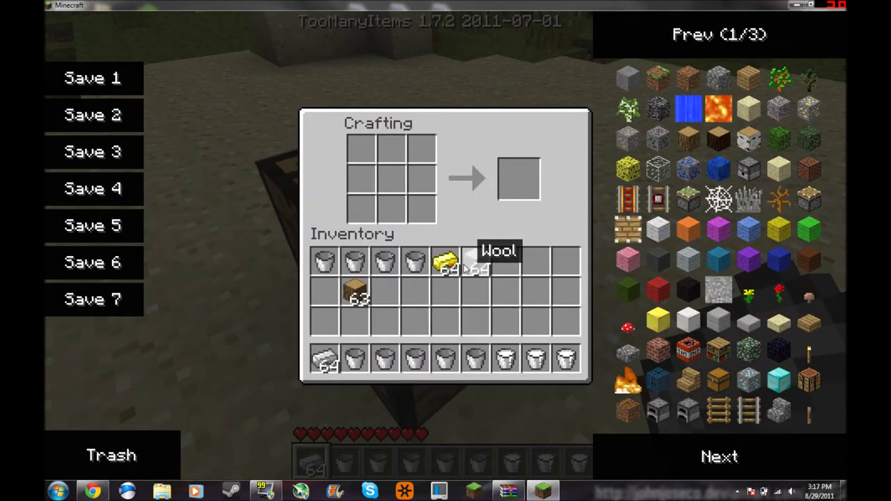
pyautogui.click(475, 259)
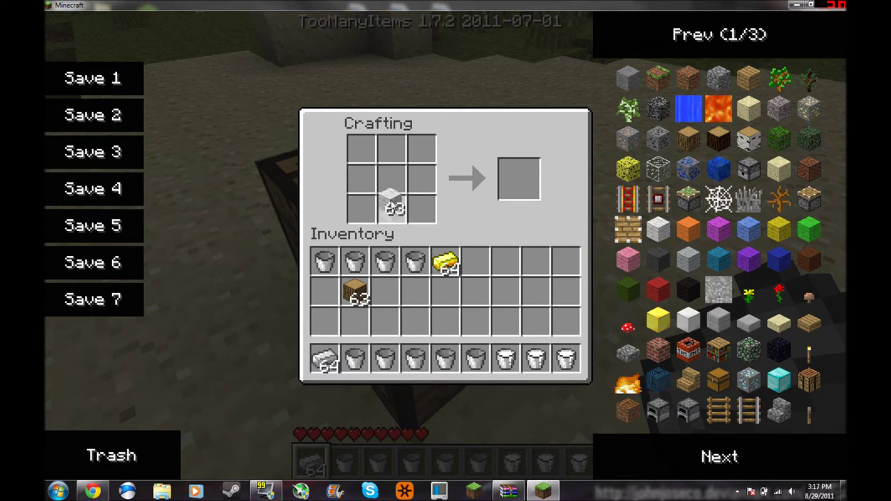
pyautogui.click(478, 263)
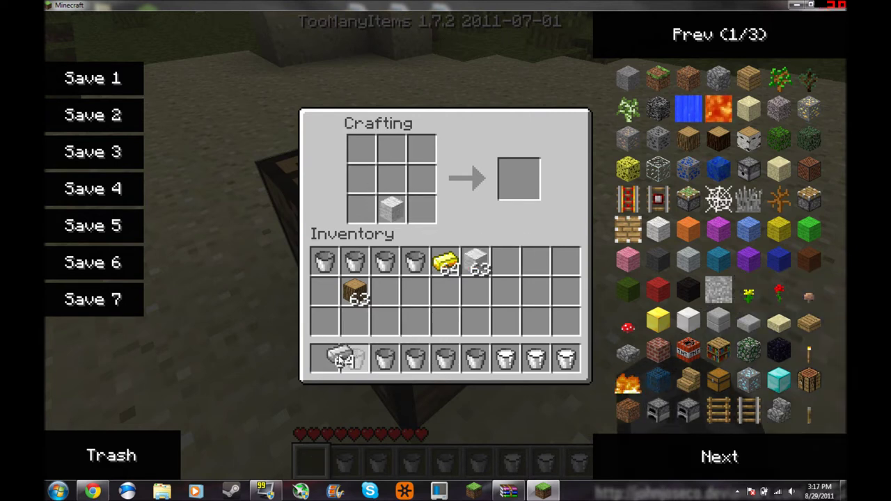
pyautogui.click(446, 261)
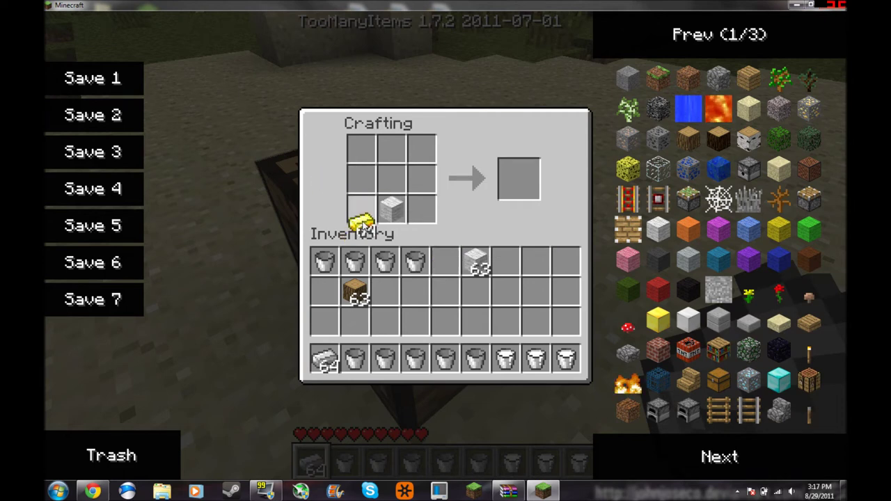
pyautogui.click(421, 207)
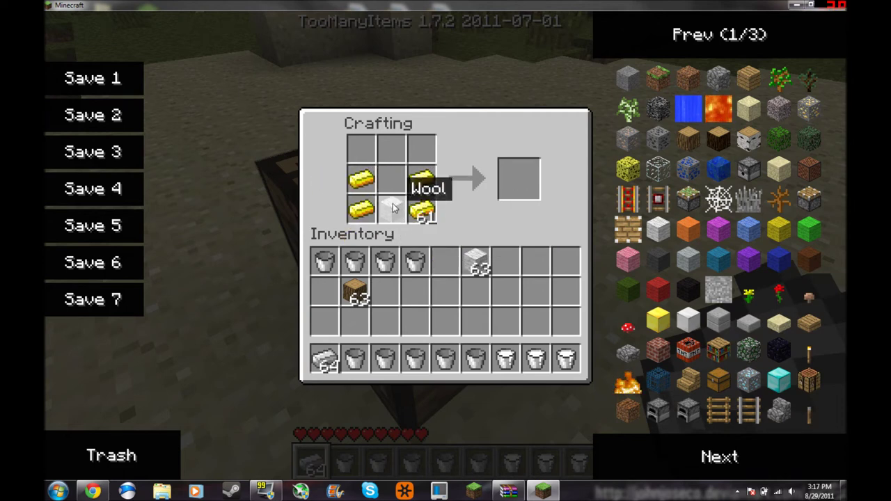
pyautogui.click(389, 154)
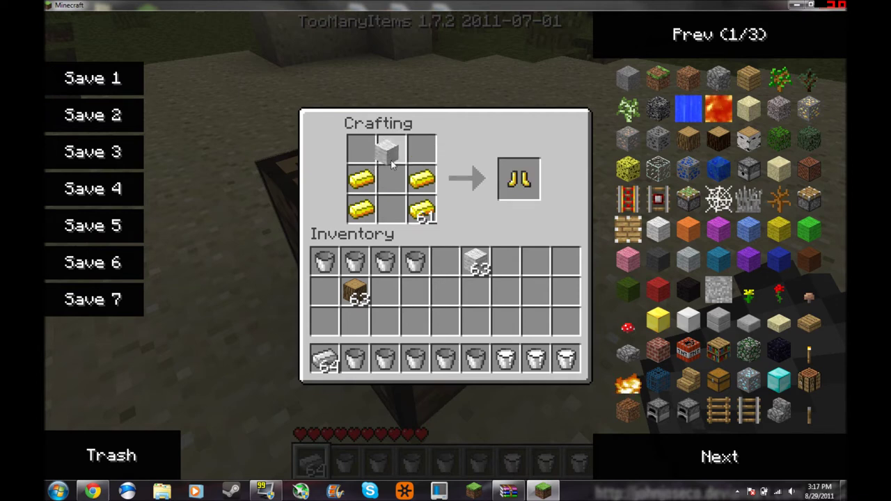
pyautogui.click(362, 207)
pyautogui.click(391, 207)
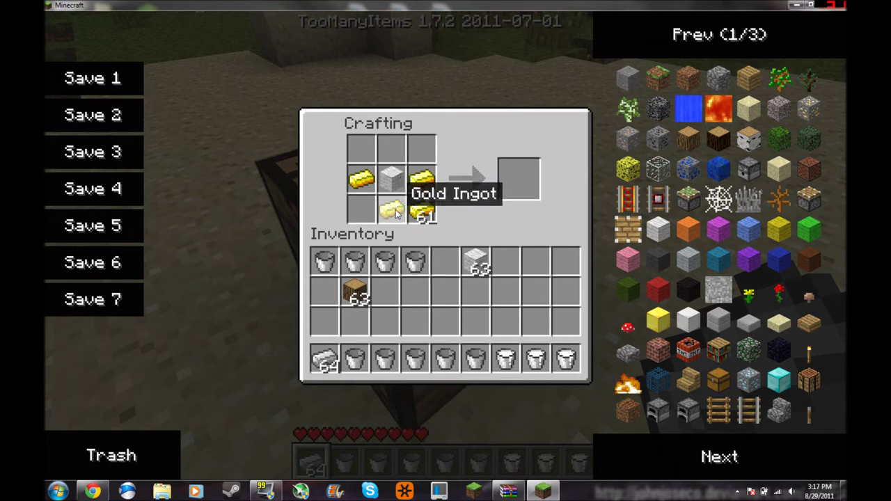
pyautogui.click(421, 208)
pyautogui.click(446, 263)
pyautogui.click(391, 208)
pyautogui.click(361, 180)
pyautogui.click(392, 147)
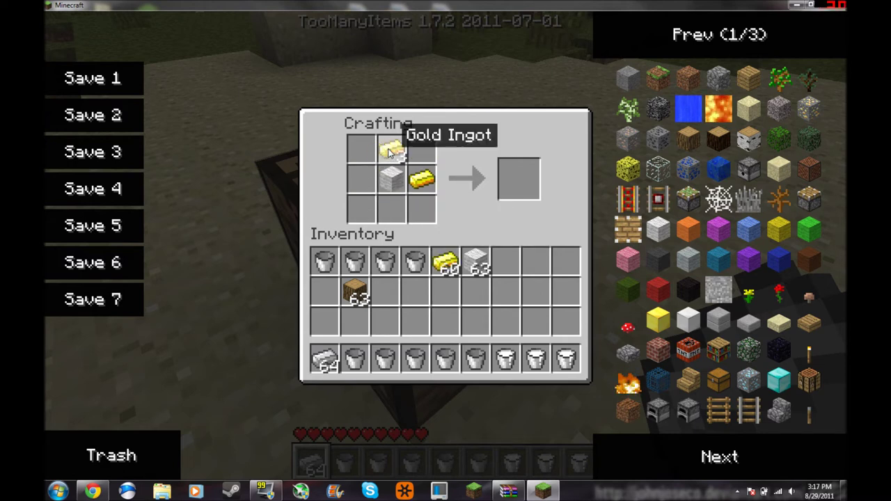
pyautogui.click(421, 179)
pyautogui.click(421, 180)
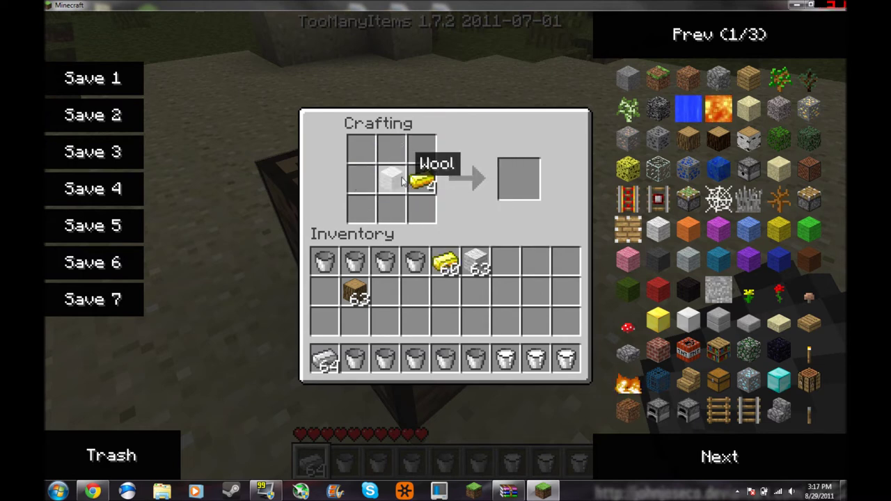
pyautogui.click(392, 207)
pyautogui.click(421, 179)
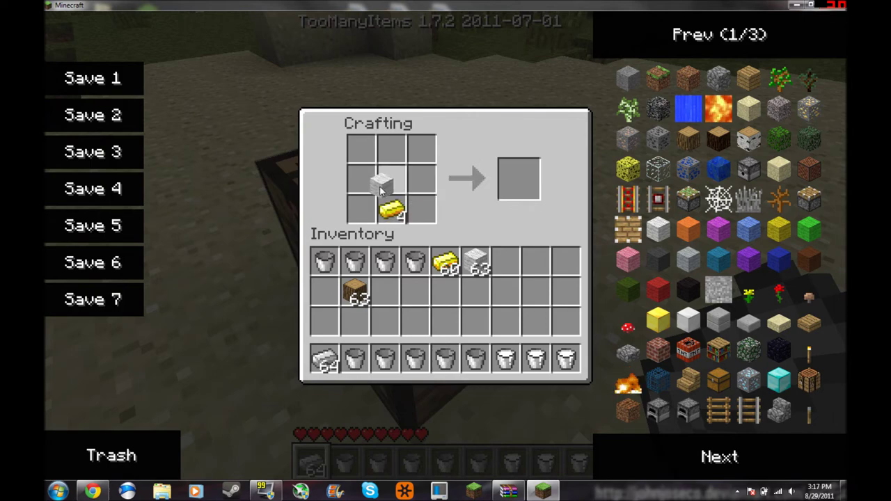
pyautogui.click(363, 177)
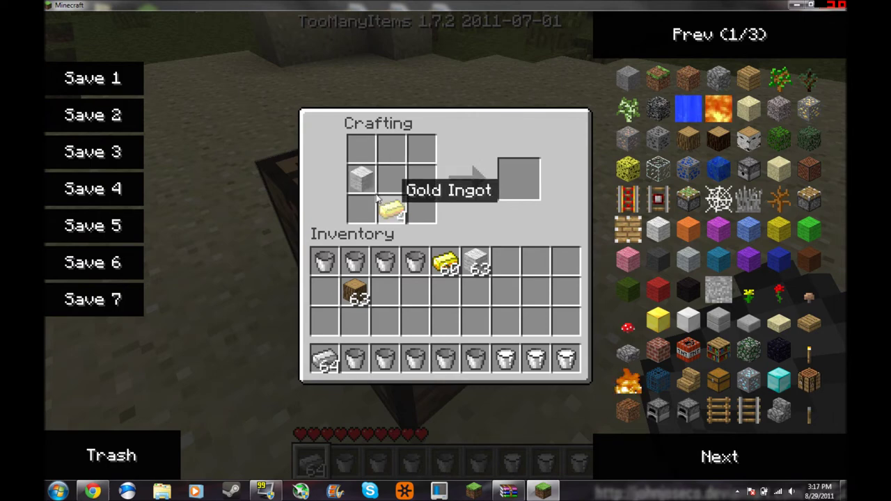
pyautogui.press('Escape')
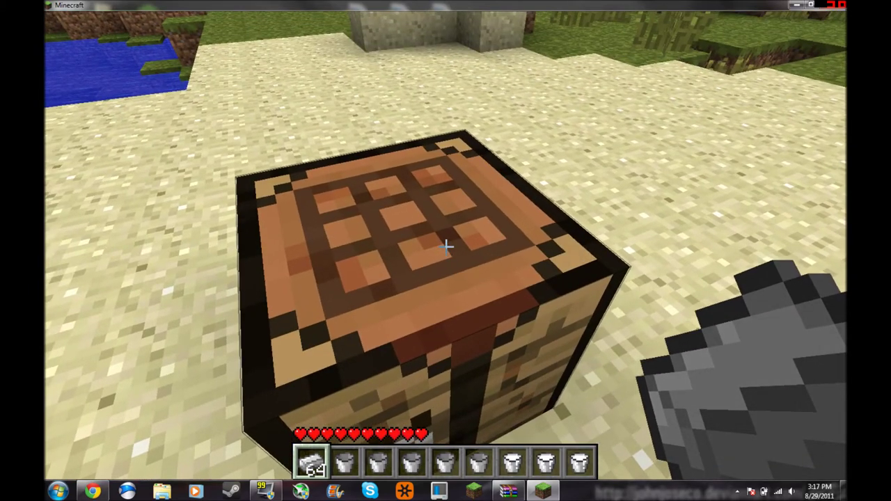
# Step: Spawn the four moon suit pieces from the last TooManyItems page
pyautogui.press('e')
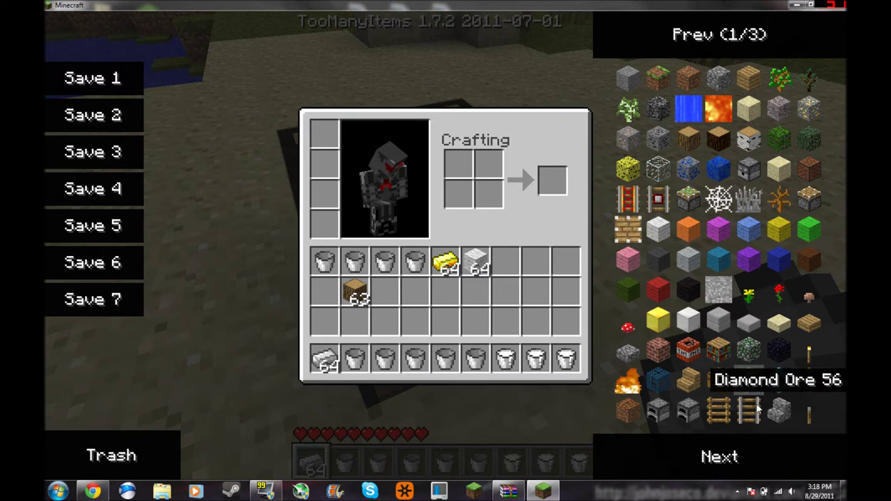
pyautogui.click(748, 446)
pyautogui.click(748, 446)
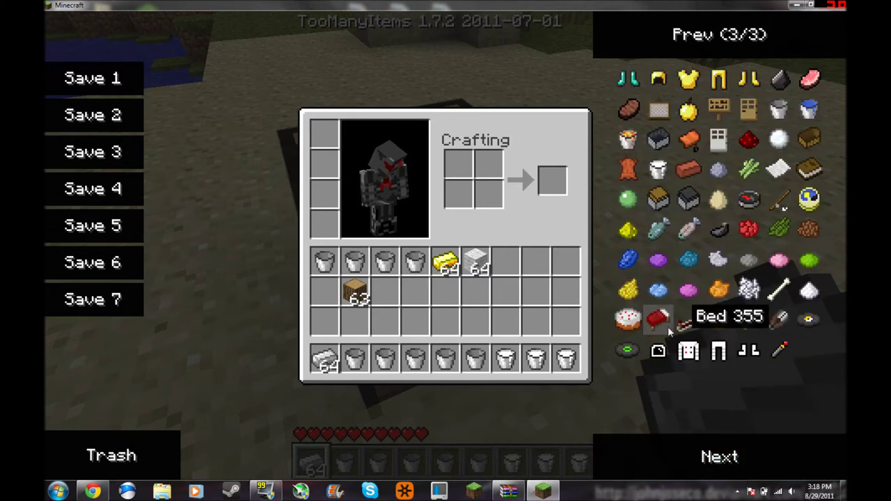
pyautogui.click(660, 352)
pyautogui.click(690, 352)
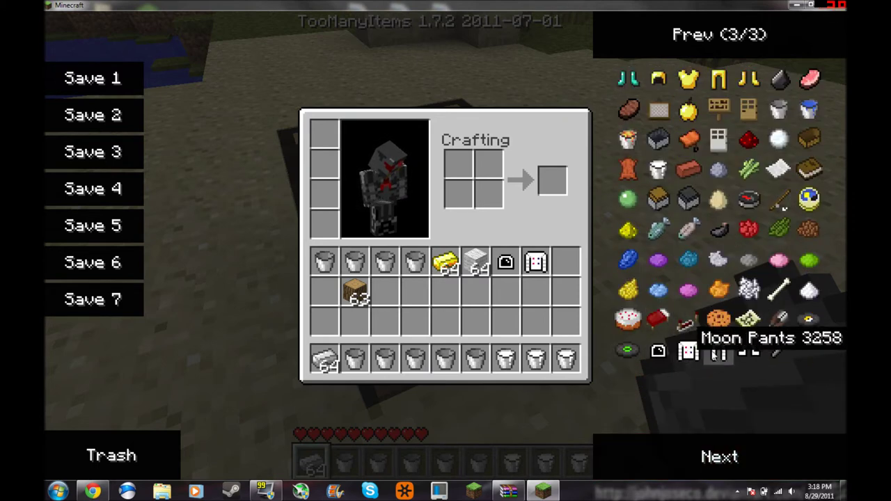
pyautogui.click(720, 351)
pyautogui.click(749, 351)
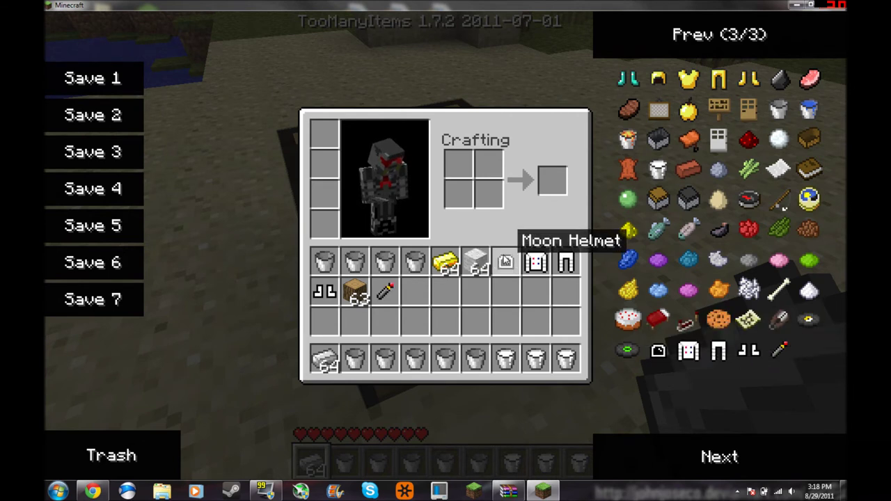
# Step: Equip the Moon Helmet, jacket, Moon Pants and moon sneakers in the armor slots
pyautogui.click(507, 262)
pyautogui.click(324, 136)
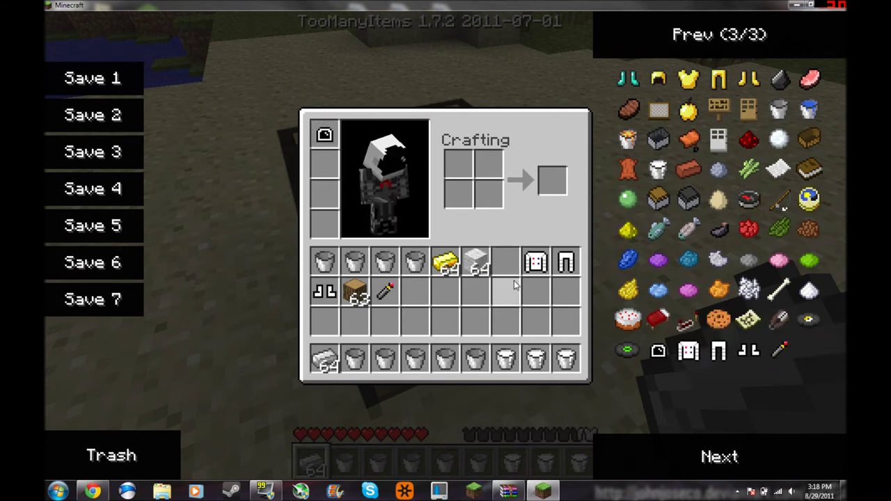
pyautogui.click(536, 262)
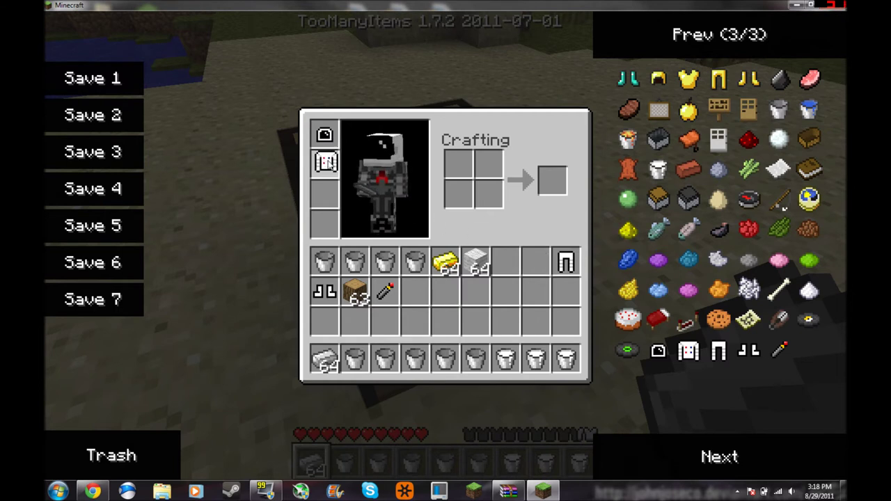
pyautogui.click(326, 163)
pyautogui.click(564, 262)
pyautogui.click(322, 205)
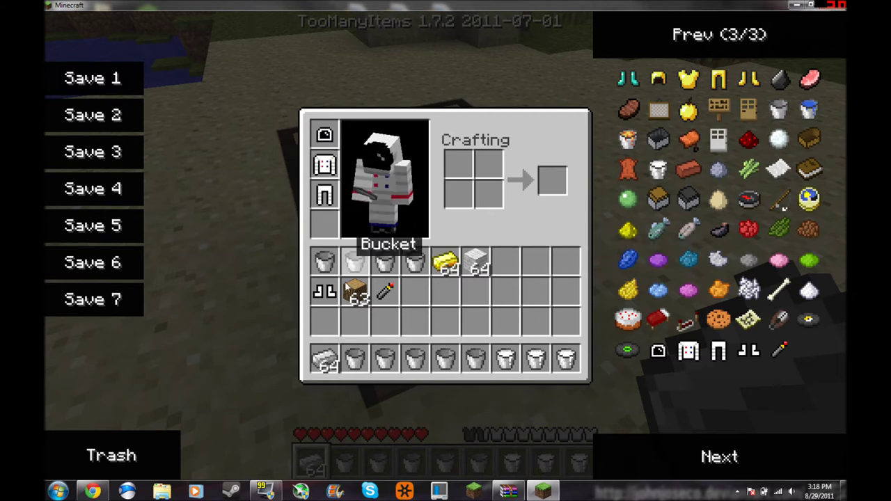
pyautogui.click(324, 293)
pyautogui.click(324, 224)
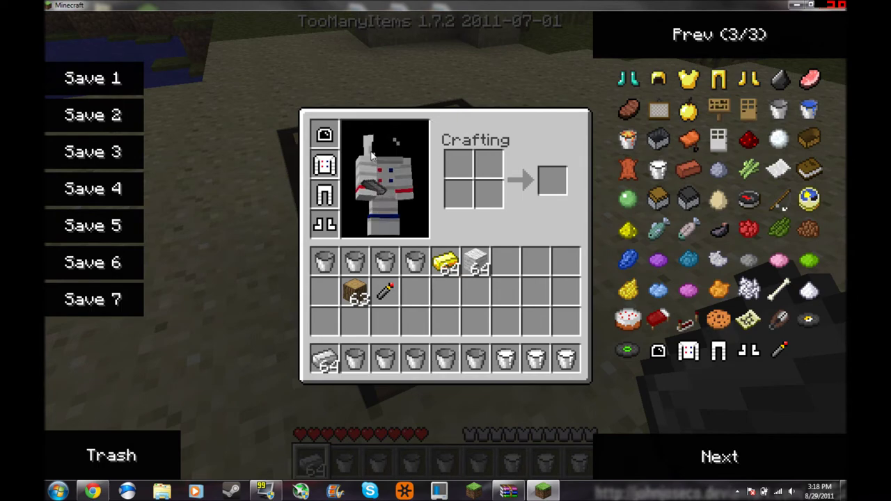
# Step: Put the sonic screwdriver in hotbar slot 1, moving the iron ingots out
pyautogui.click(385, 293)
pyautogui.click(325, 359)
pyautogui.click(325, 323)
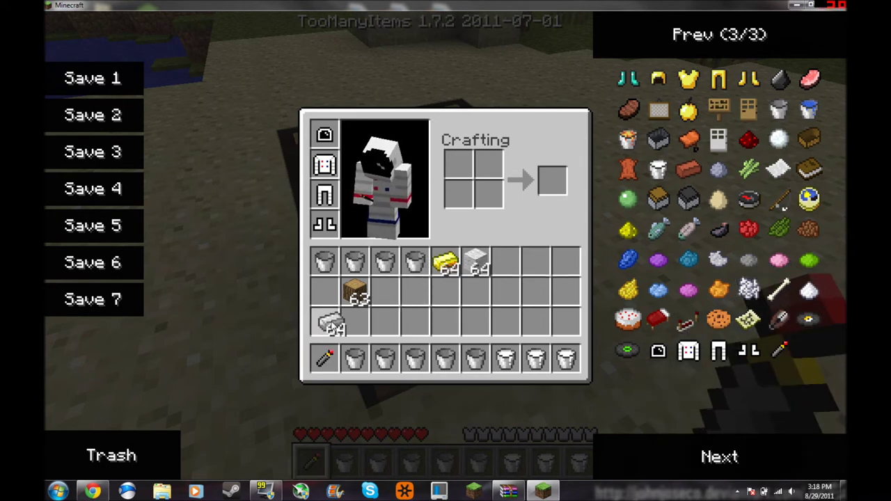
pyautogui.press('Escape')
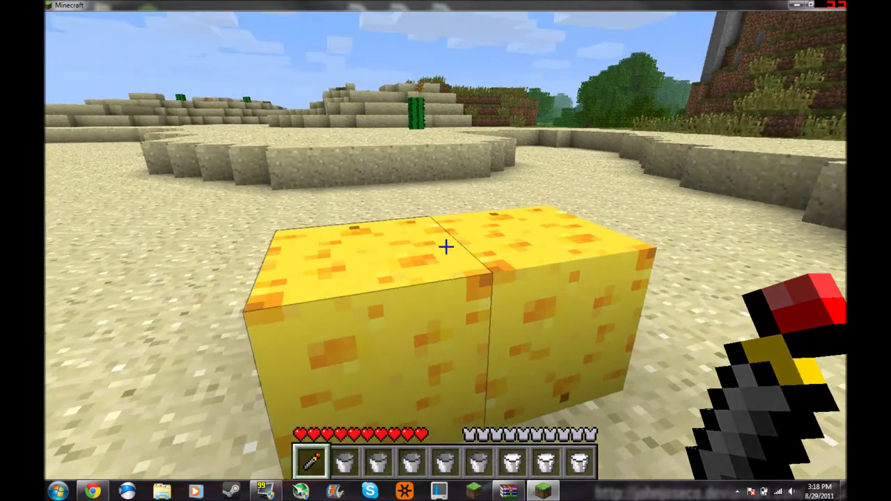
# Step: Take yellow spotted cheese blocks from TooManyItems page 2
pyautogui.press('e')
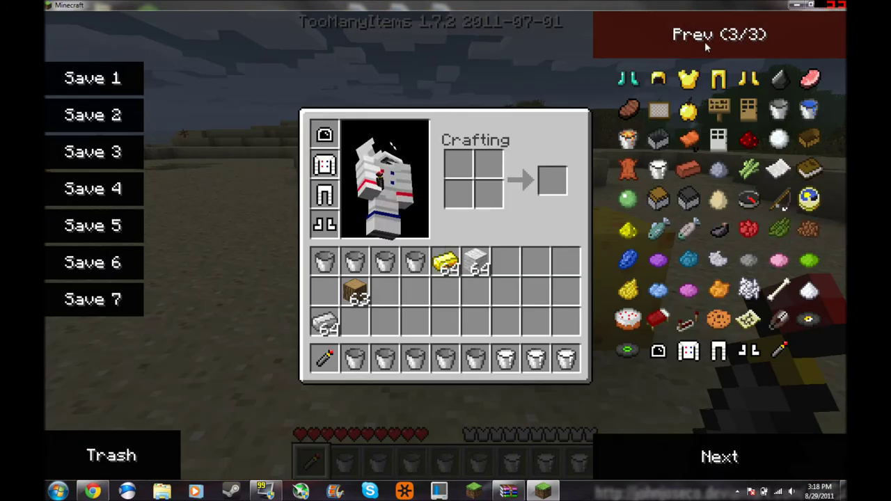
pyautogui.click(705, 42)
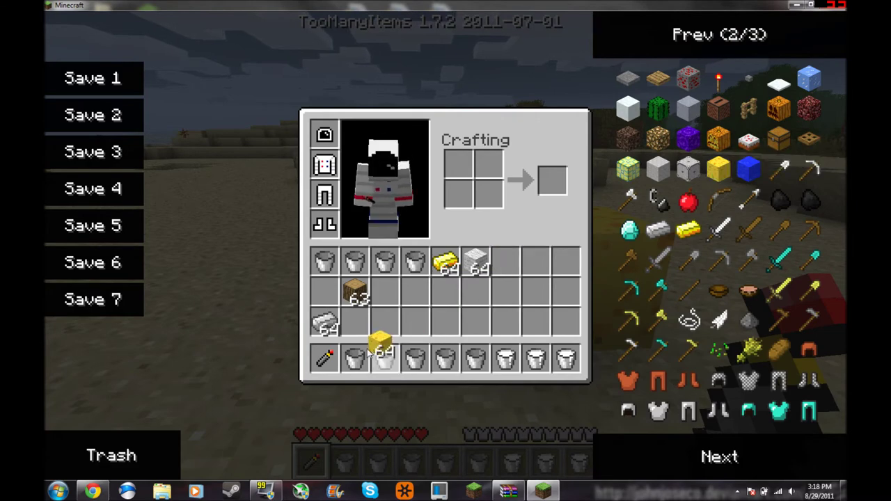
pyautogui.press('Escape')
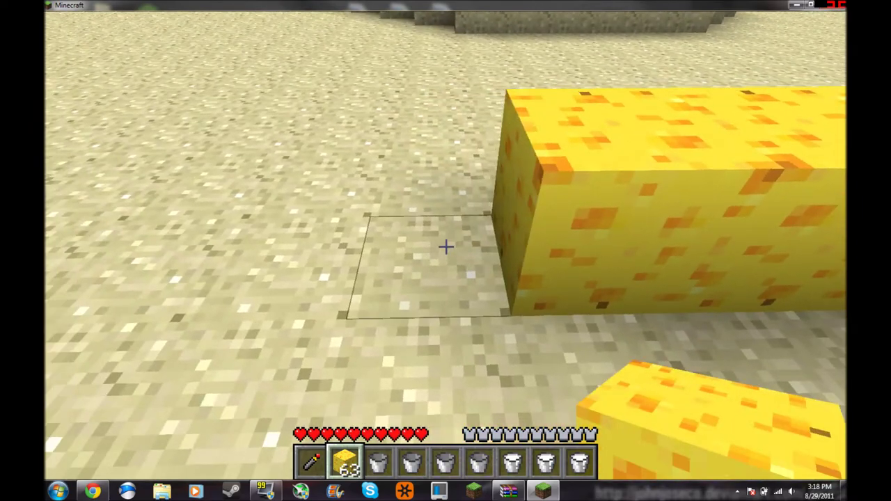
# Step: Lay the cheese block base on the sand and raise the first pillar
pyautogui.rightClick(446, 247)
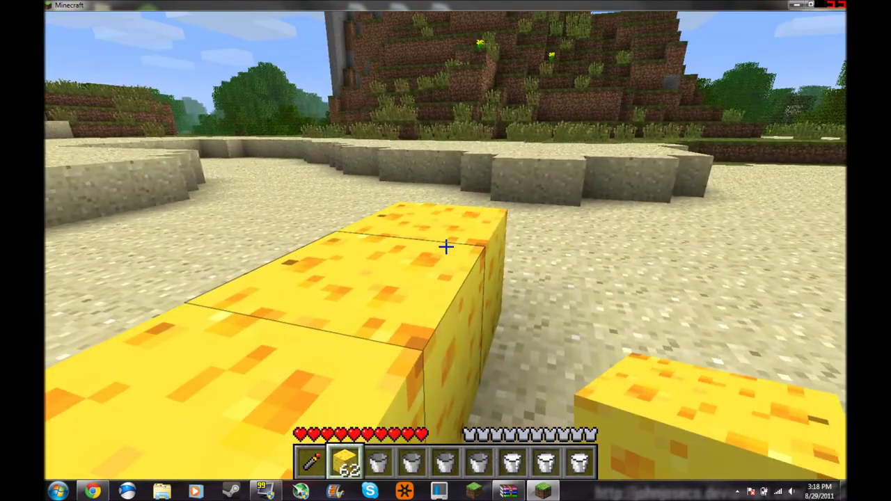
pyautogui.rightClick(445, 248)
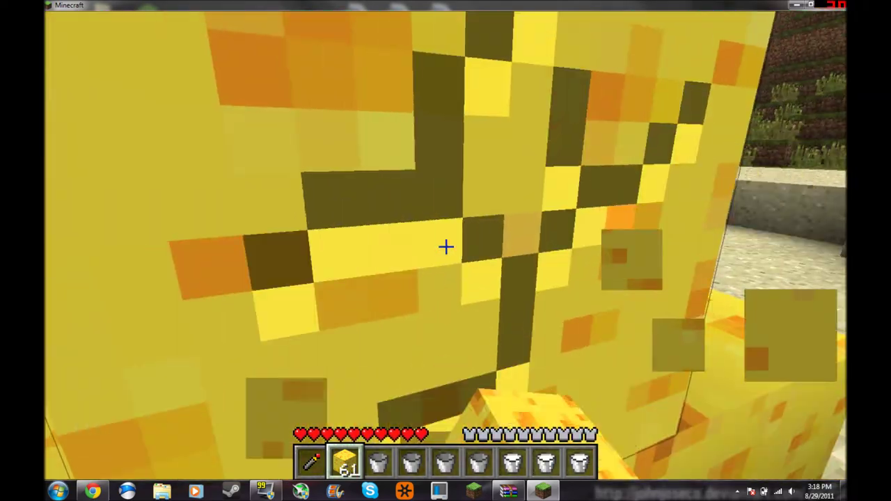
pyautogui.click(445, 248)
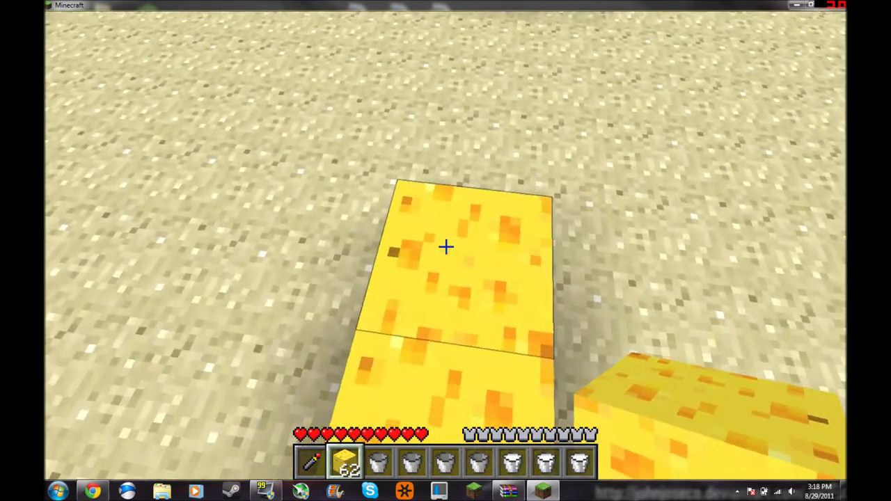
pyautogui.rightClick(446, 247)
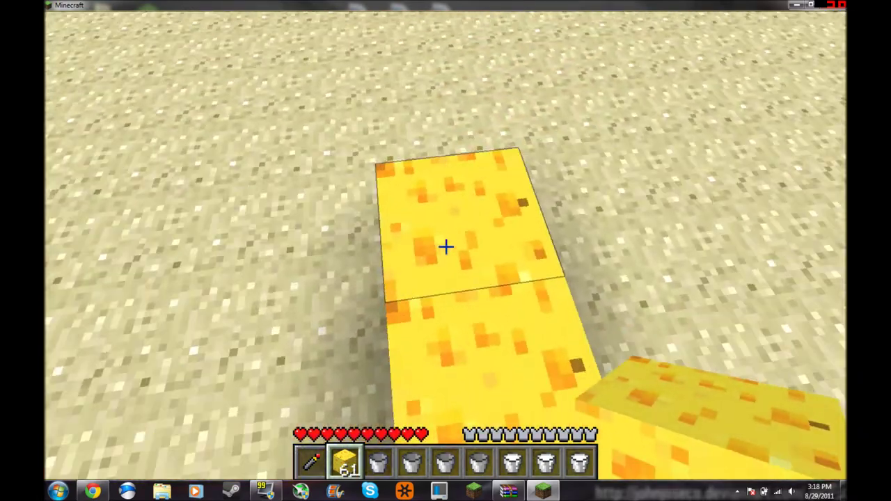
pyautogui.rightClick(445, 247)
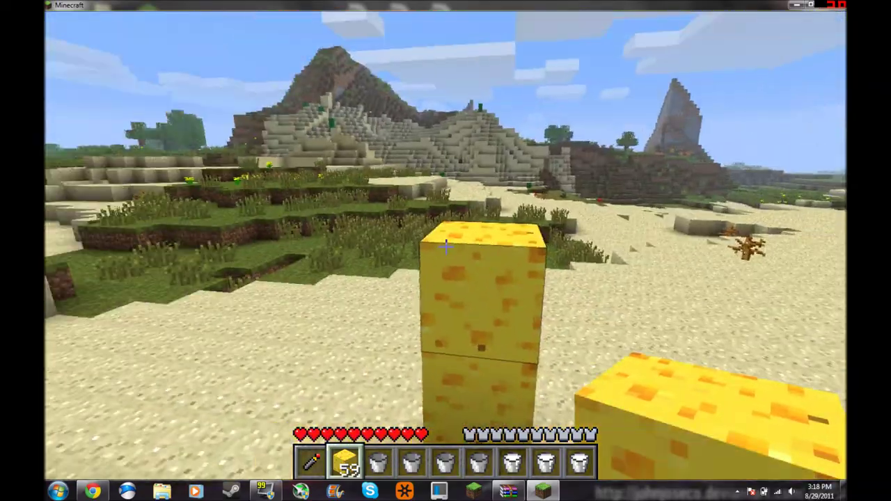
pyautogui.rightClick(445, 248)
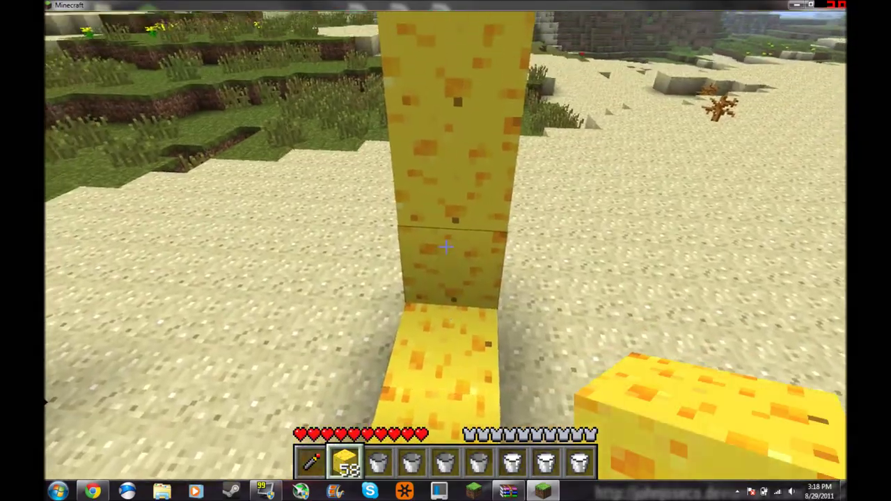
pyautogui.rightClick(446, 247)
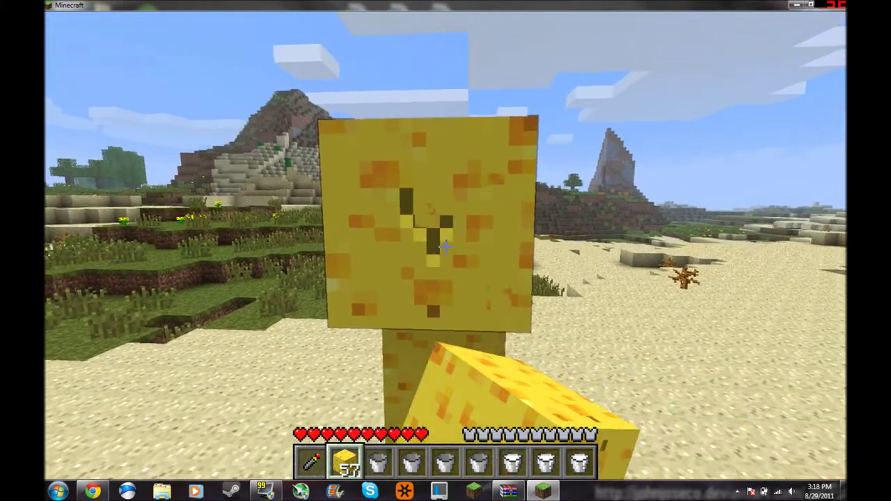
# Step: Run cheese blocks across the top and down the second pillar, removing extra blocks
pyautogui.click(445, 247)
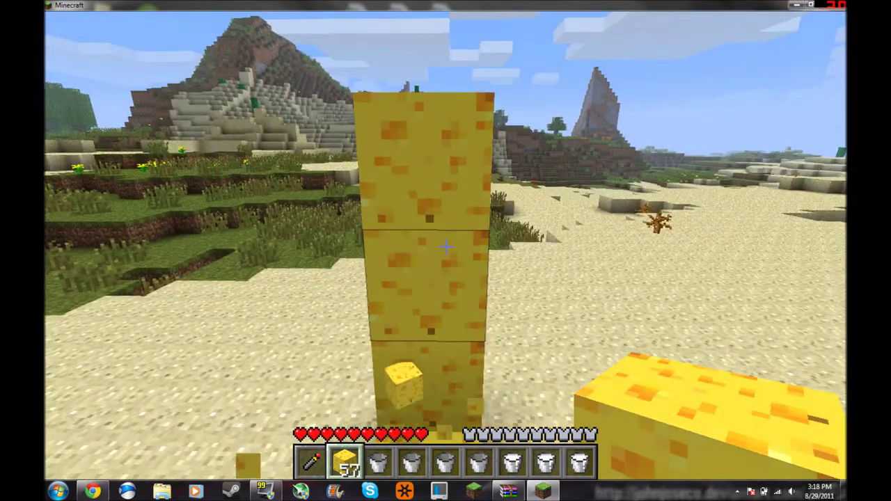
pyautogui.rightClick(446, 247)
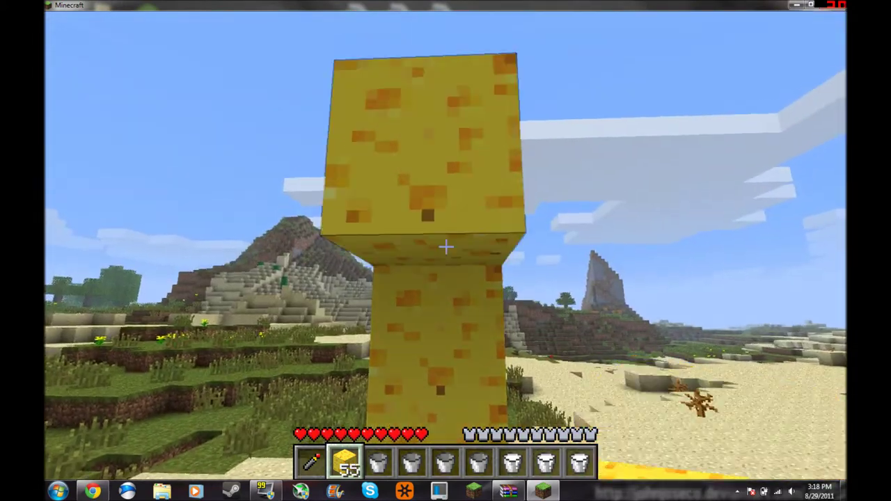
pyautogui.rightClick(446, 248)
pyautogui.rightClick(446, 248)
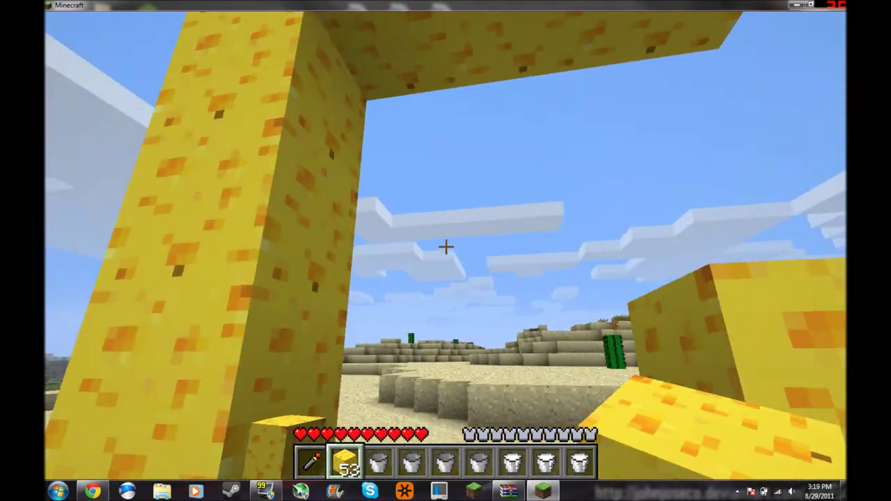
pyautogui.rightClick(446, 247)
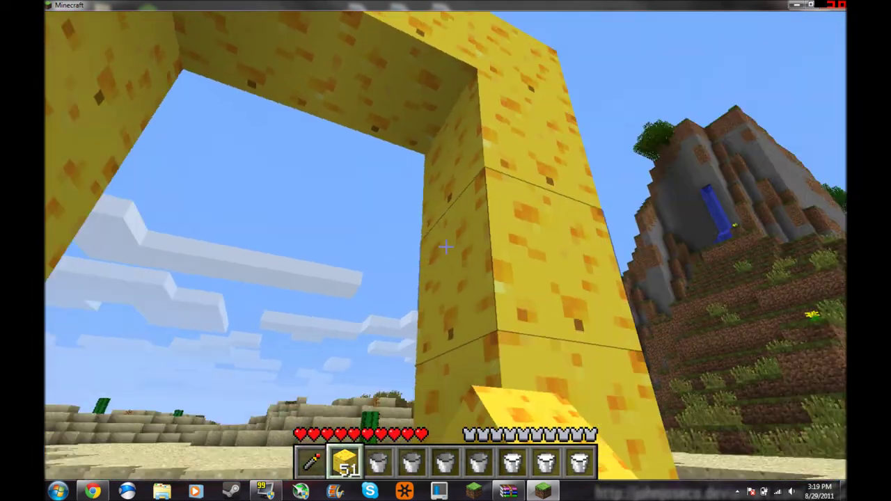
pyautogui.click(445, 247)
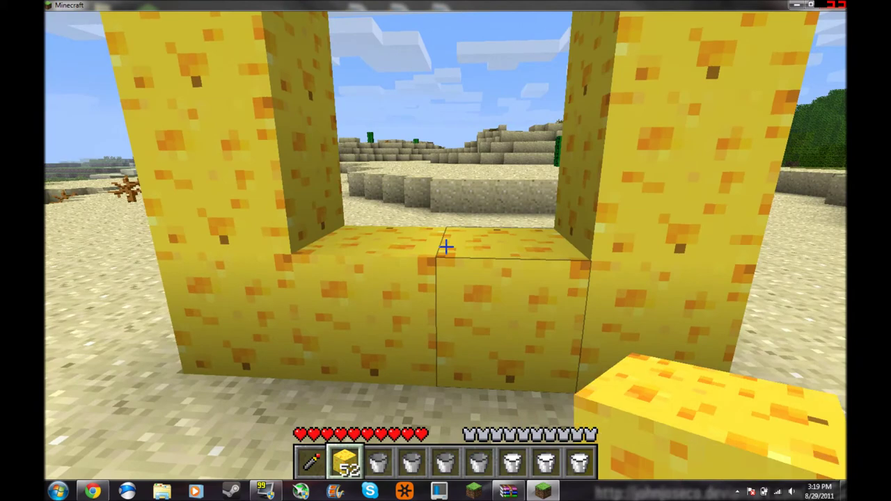
# Step: Ignite the cheese frame with flint and steel, then walk into the portal to the Moon
pyautogui.press('1')
pyautogui.rightClick(446, 248)
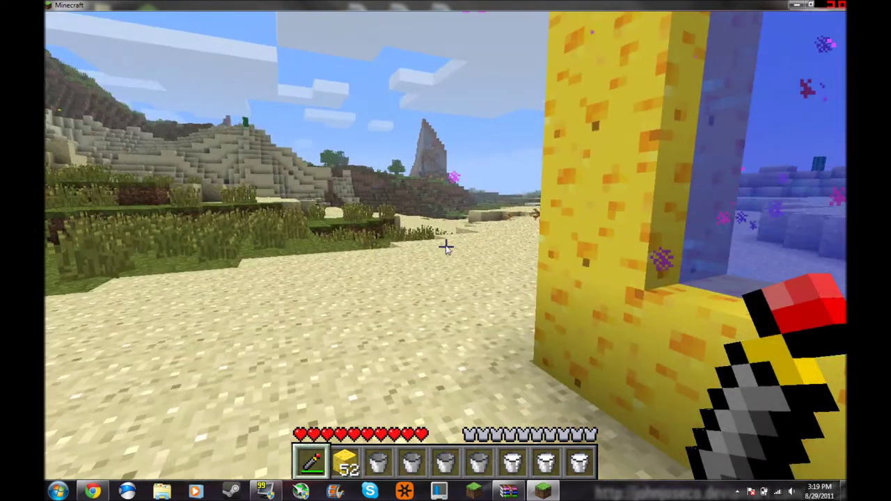
pyautogui.press('Escape')
pyautogui.click(419, 288)
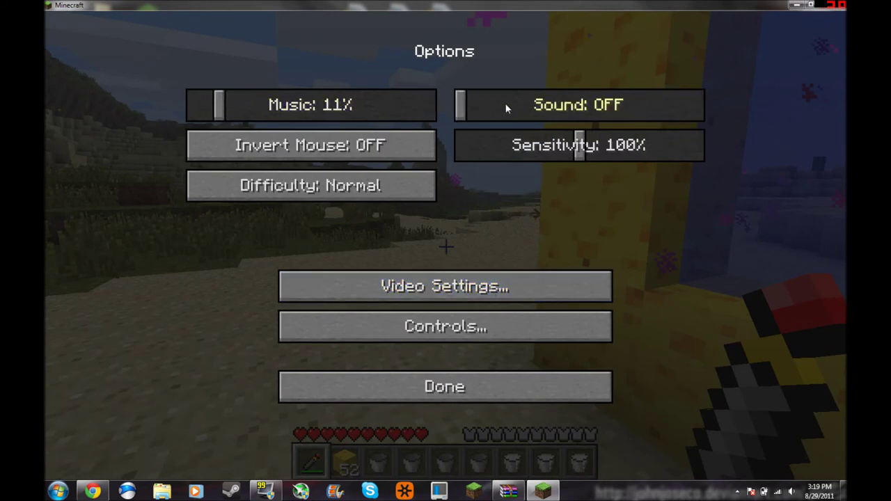
pyautogui.press('Escape')
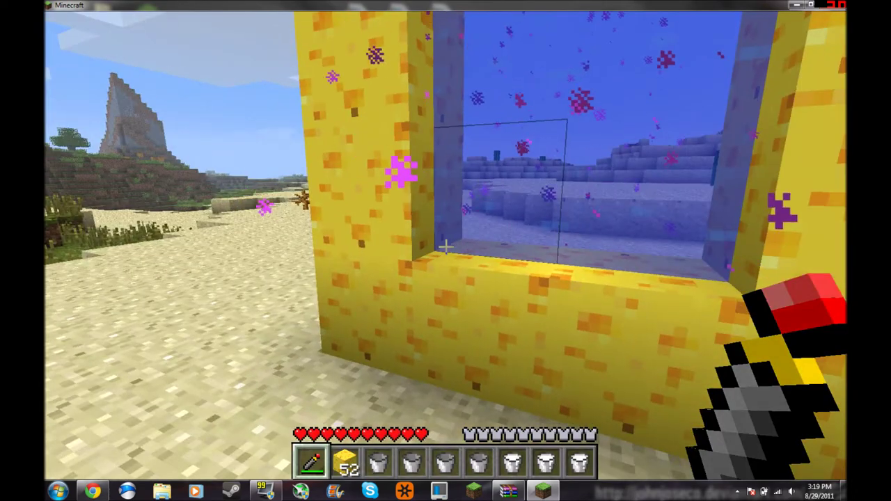
pyautogui.press('w')
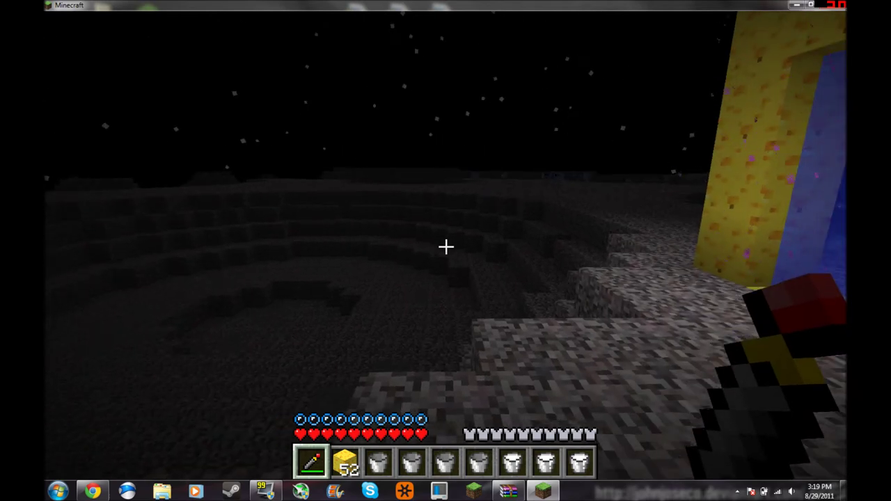
# Step: On the Moon, glance at the character in third person, kill the creeper, and open the inventory
pyautogui.press('F5')
pyautogui.press('F5')
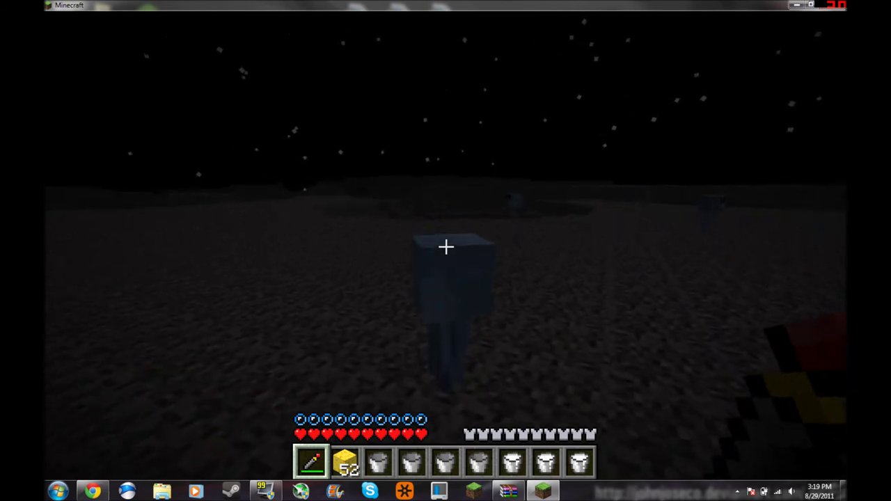
pyautogui.click(446, 248)
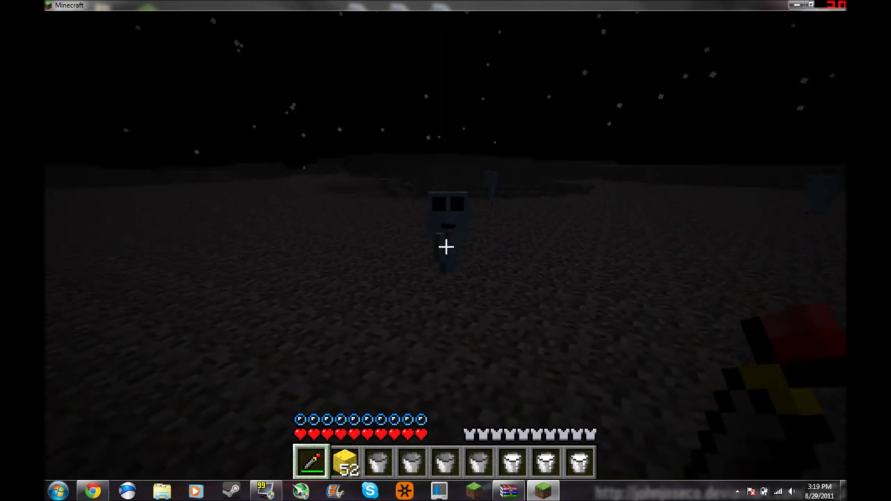
pyautogui.click(446, 247)
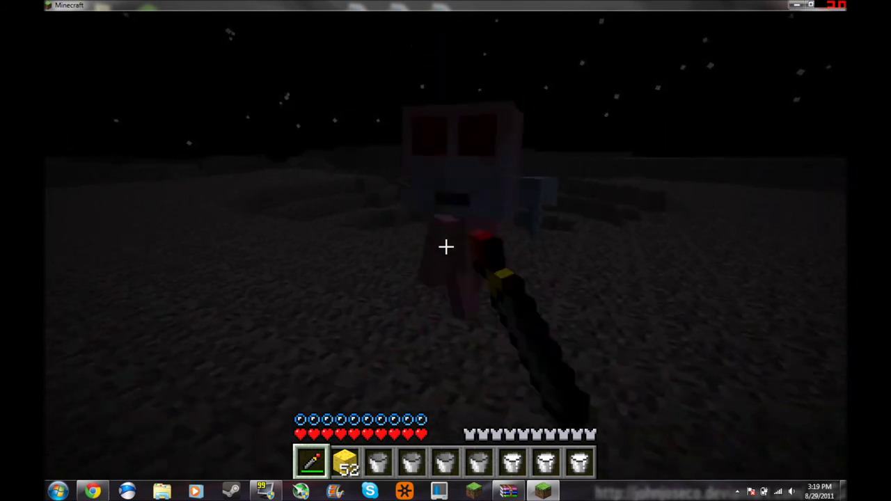
pyautogui.click(445, 247)
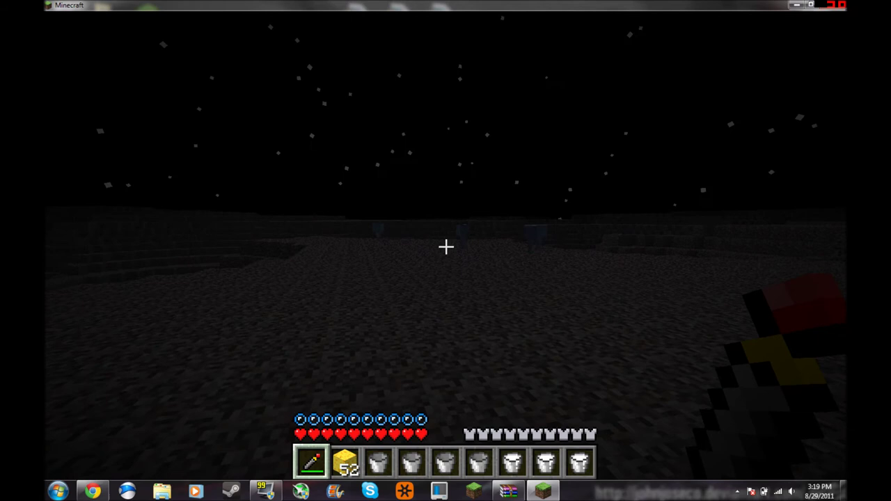
pyautogui.press('e')
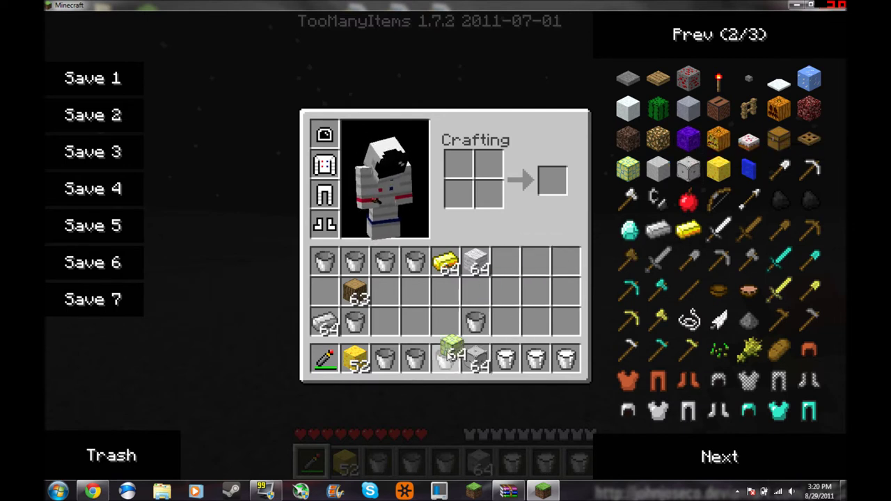
# Step: Place a stone block on the ground, then set a glowing lamp into the shelter ceiling
pyautogui.press('e')
pyautogui.scroll(-3, 446, 251)
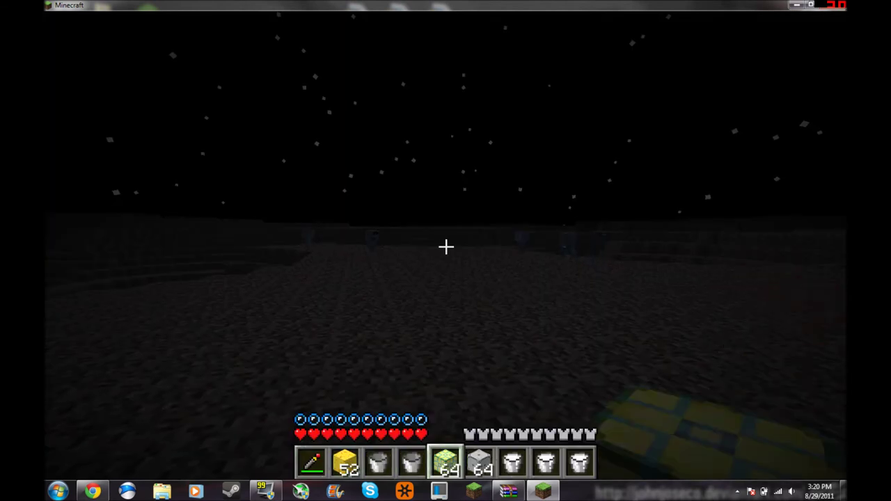
pyautogui.click(445, 247)
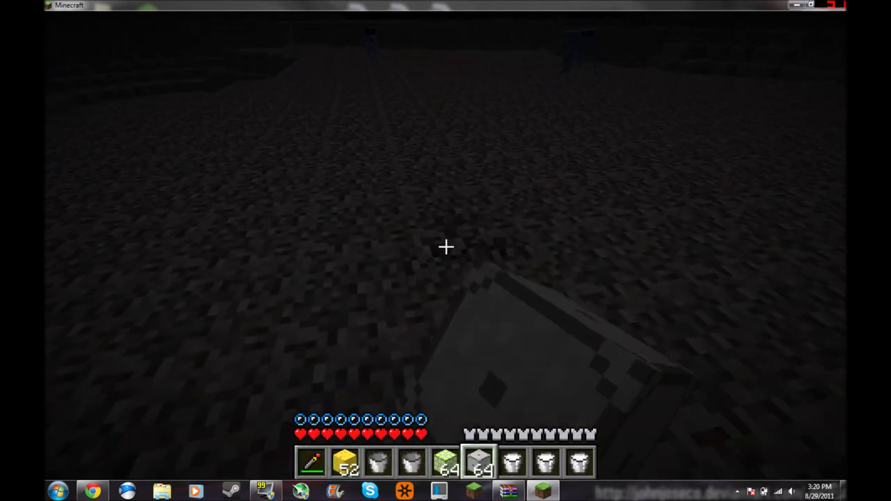
pyautogui.rightClick(445, 248)
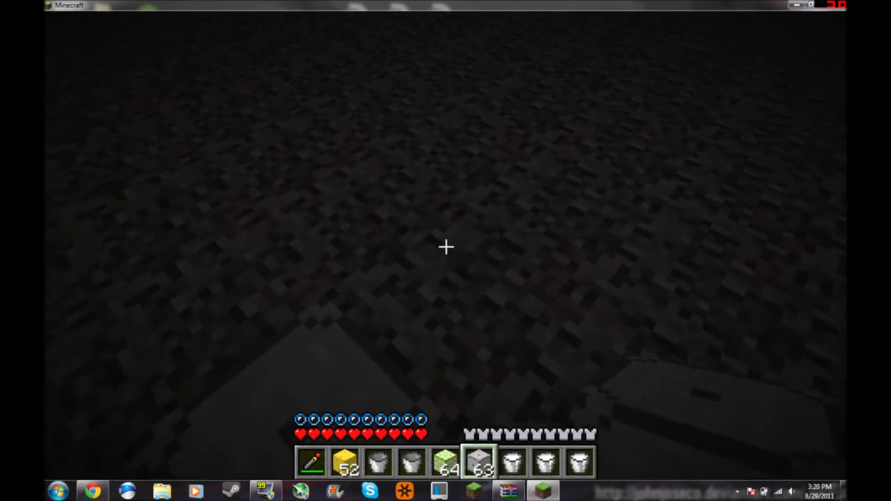
pyautogui.press('1')
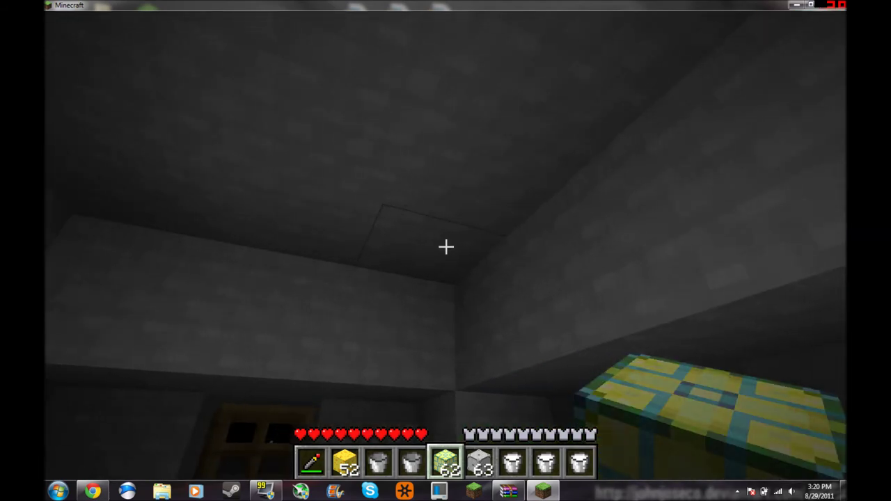
pyautogui.rightClick(446, 248)
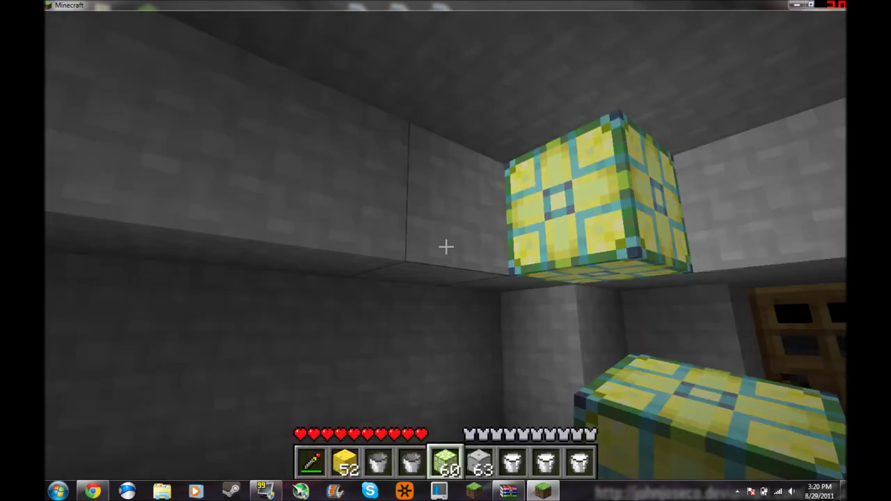
# Step: Take torches from the first TooManyItems page, then place and remove a wall torch
pyautogui.press('e')
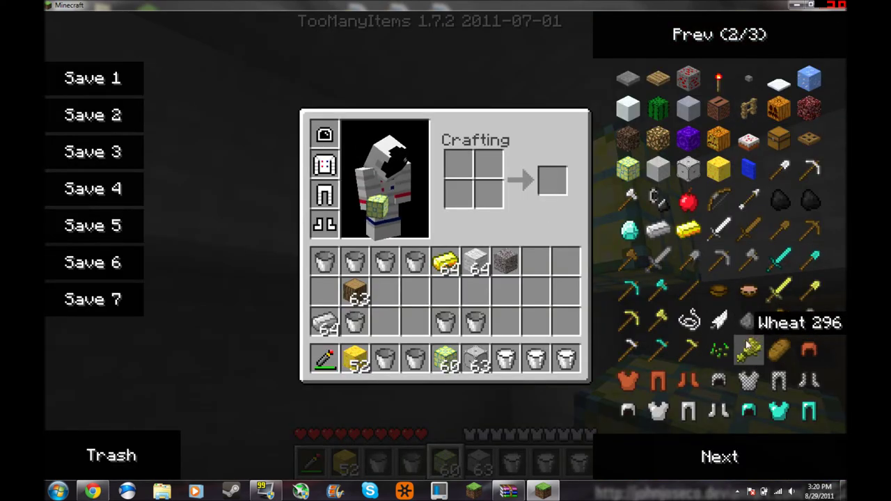
pyautogui.click(720, 35)
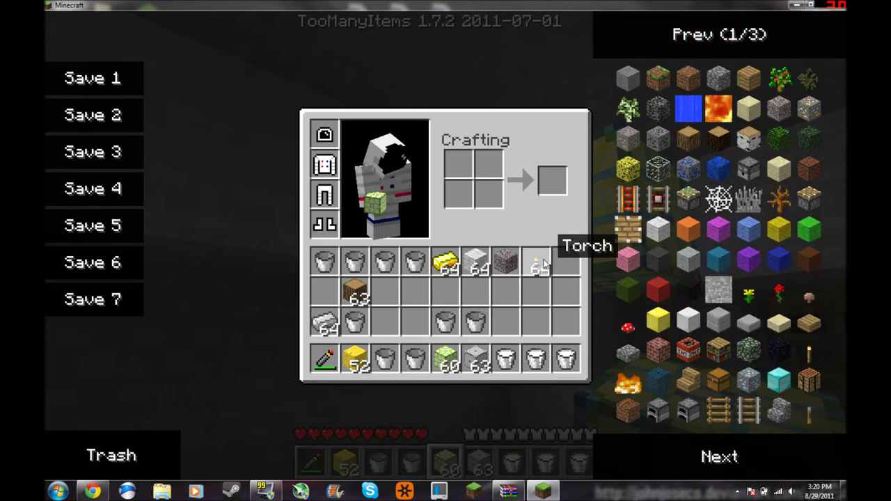
pyautogui.press('e')
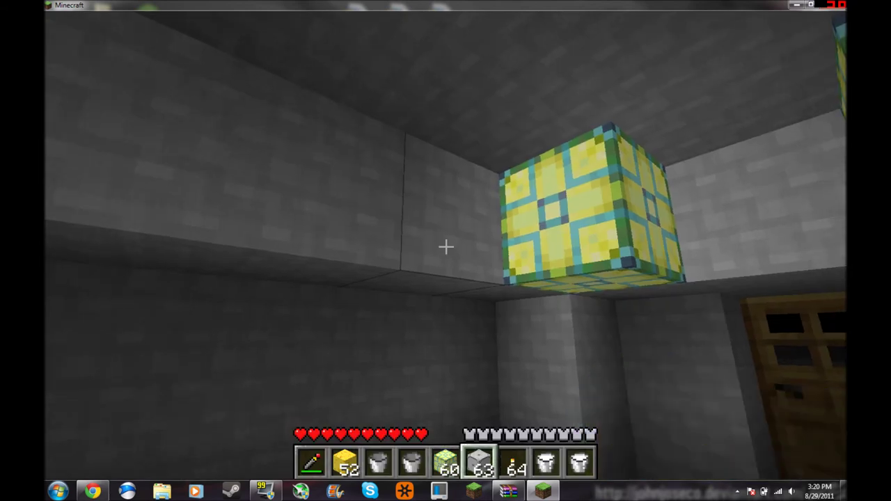
pyautogui.press('7')
pyautogui.rightClick(446, 247)
pyautogui.click(446, 247)
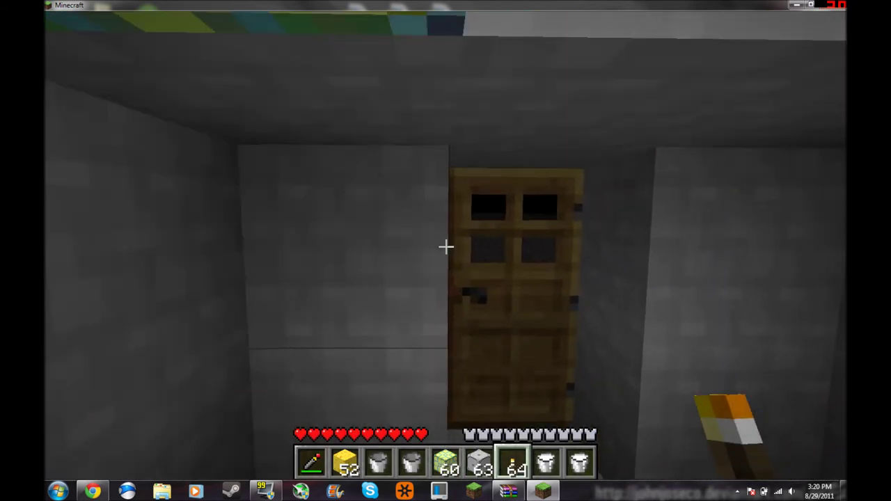
# Step: Open the wooden door, walk out onto the moon and back inside, then view the spacesuit
pyautogui.rightClick(446, 247)
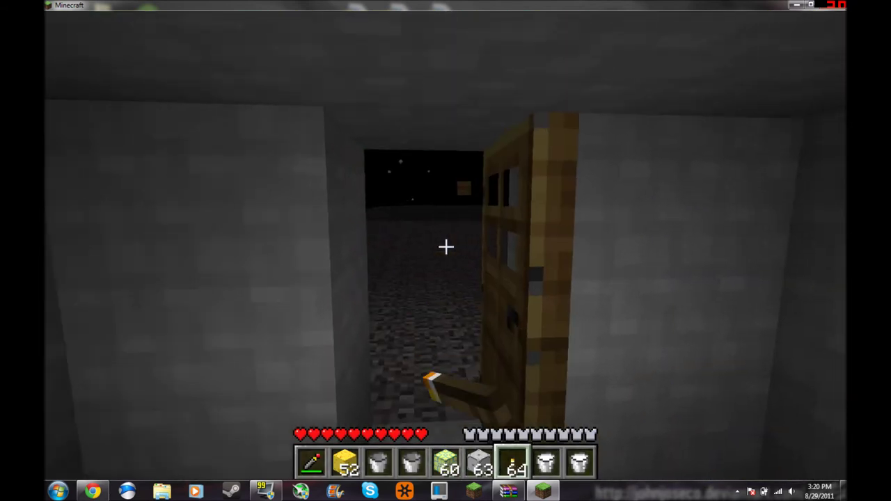
pyautogui.press('w')
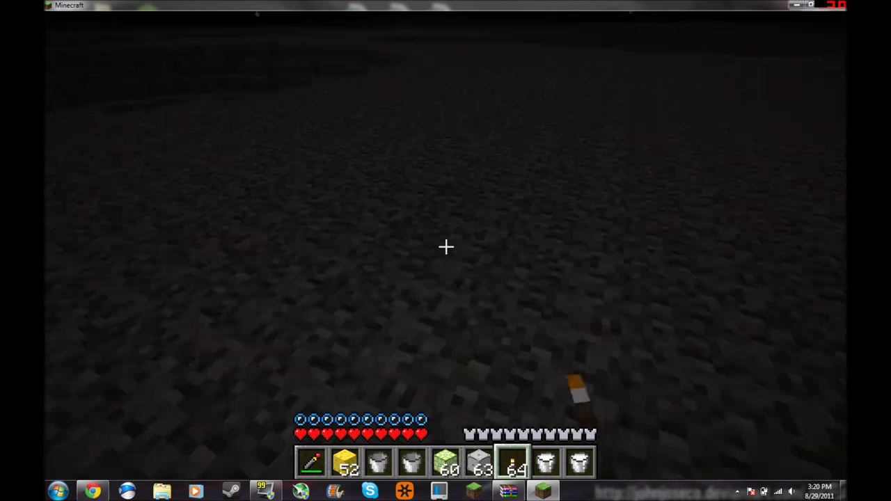
pyautogui.press('w')
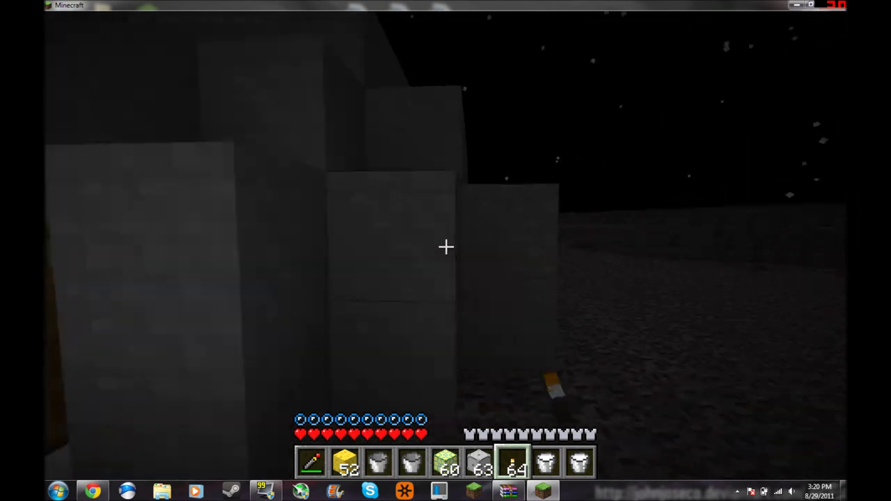
pyautogui.press('w')
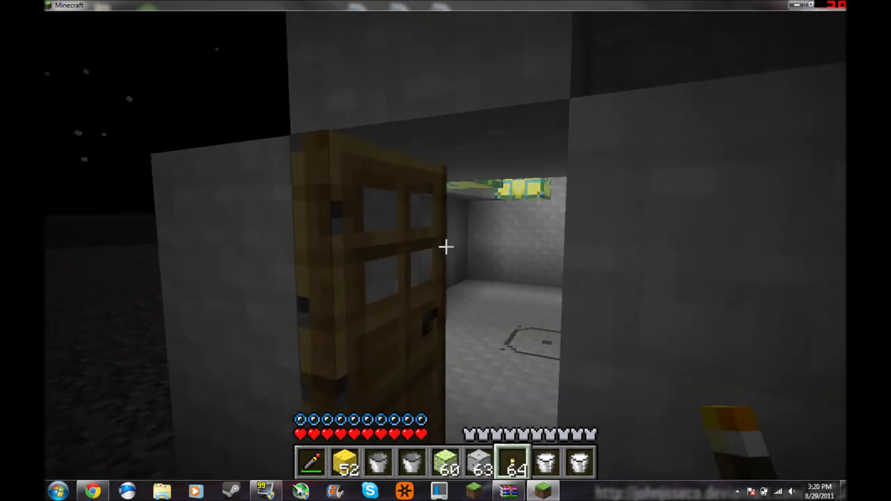
pyautogui.press('w')
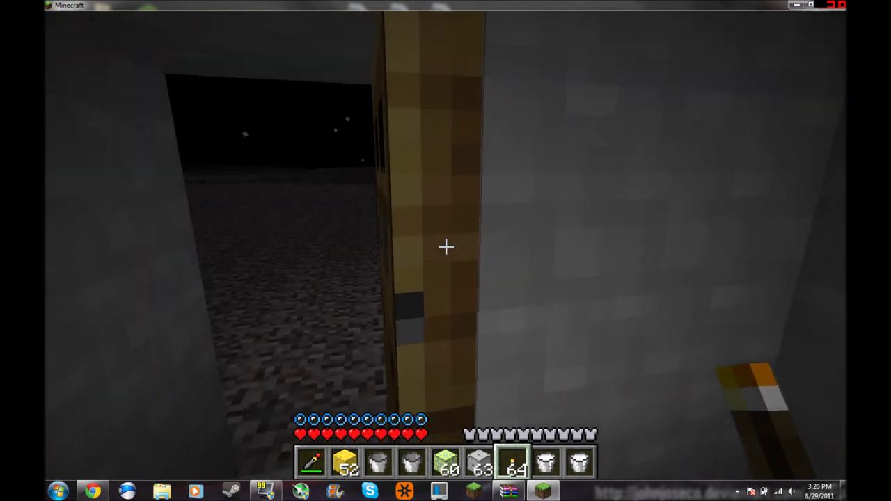
pyautogui.press('e')
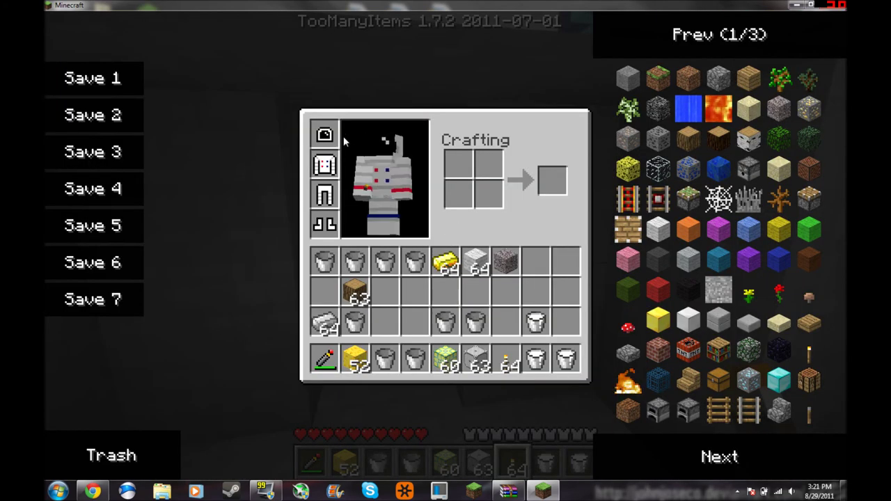
# Step: Open the shelter door, step onto the lunar ground, and look around the surroundings
pyautogui.press('Escape')
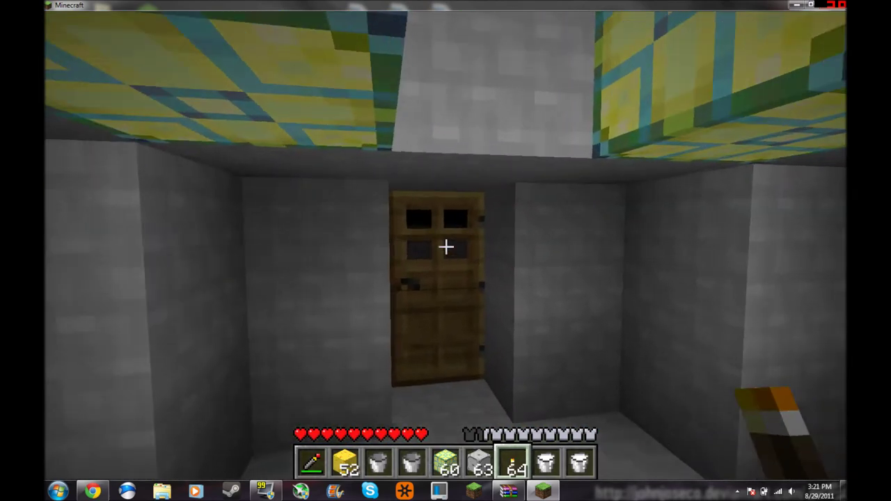
pyautogui.press('w')
pyautogui.rightClick(446, 247)
pyautogui.press('w')
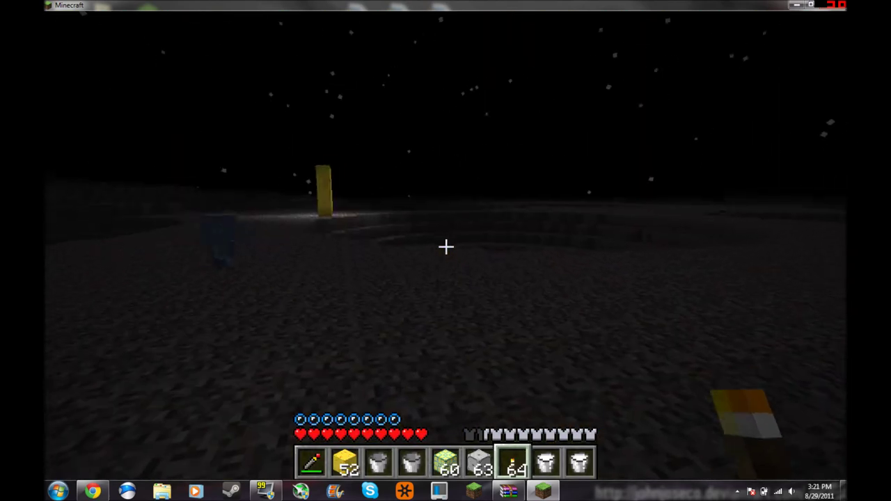
pyautogui.press('s')
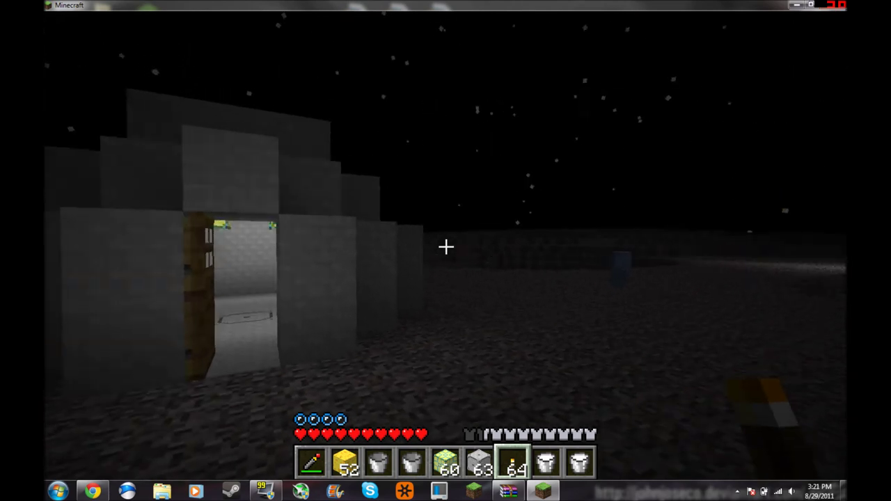
pyautogui.press('s')
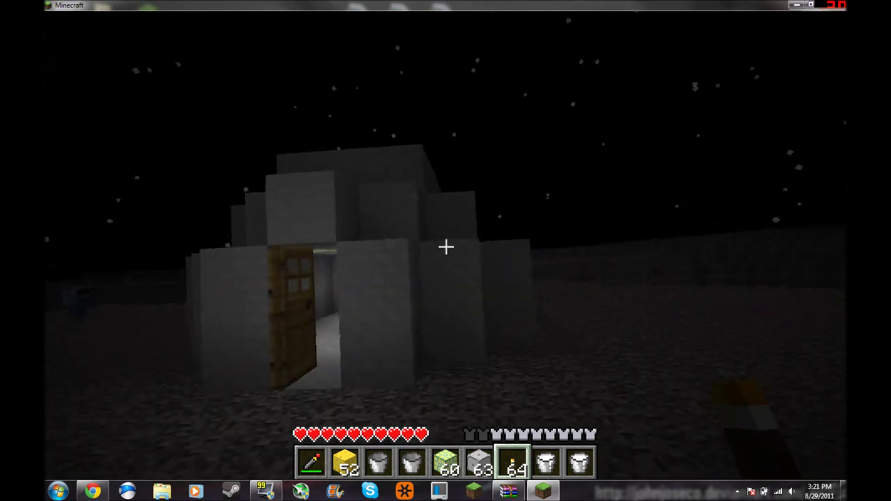
pyautogui.press('w')
# Step: Check the Moon Helmet slot in the inventory, then walk onto the dark plain
pyautogui.press('e')
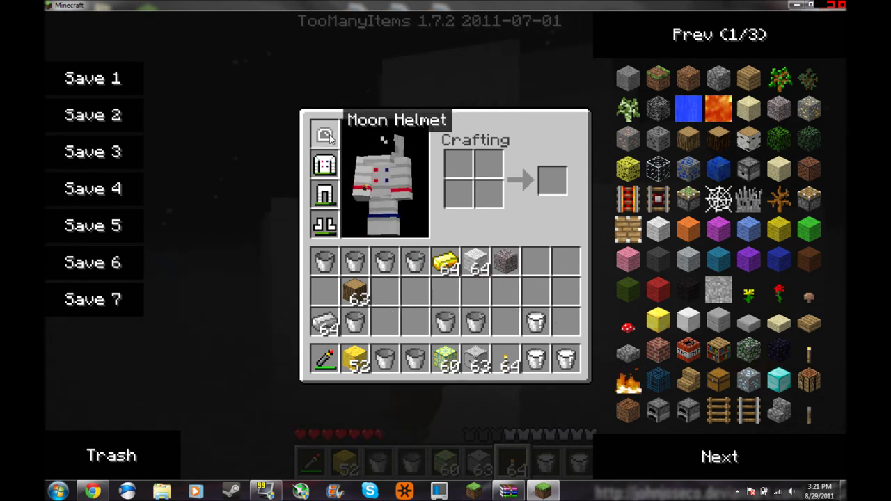
pyautogui.press('Escape')
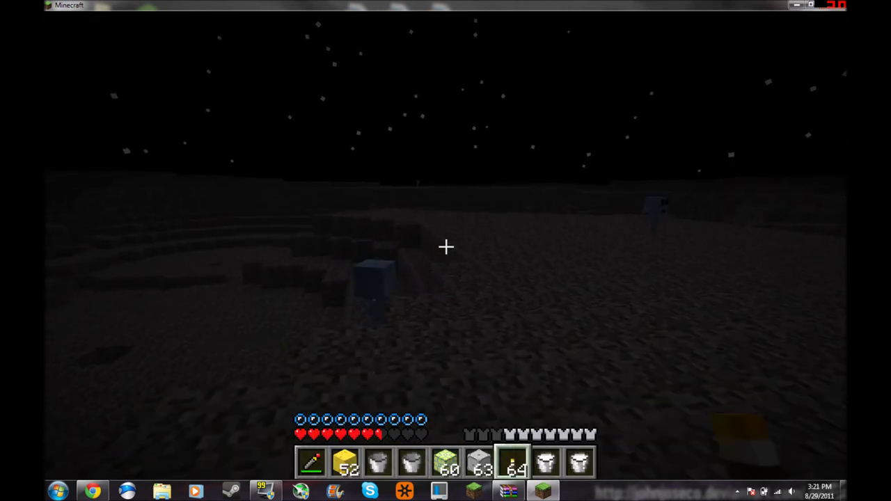
pyautogui.press('w')
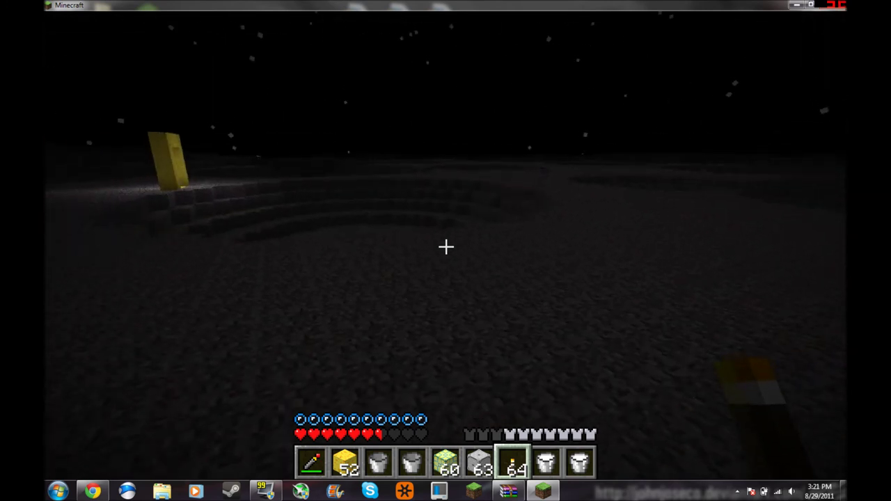
# Step: Walk around the shelter, look up at the planet in the sky, then re-enter through the door
pyautogui.press('w')
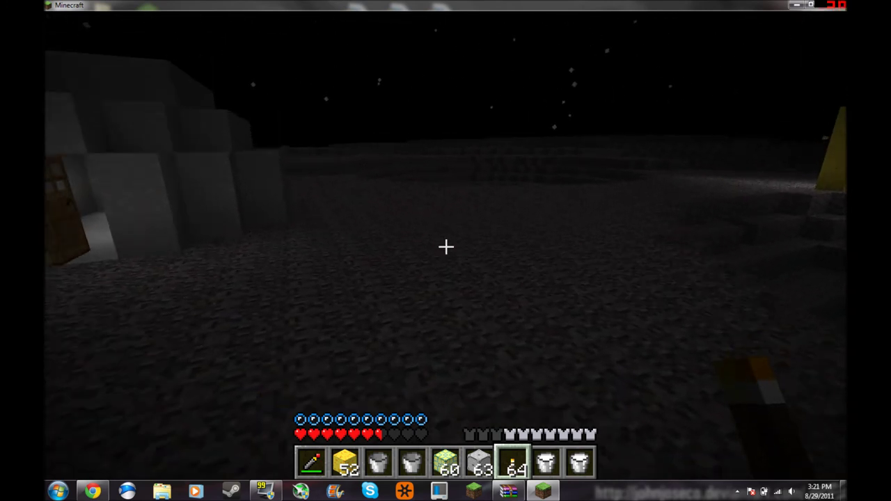
pyautogui.press('w')
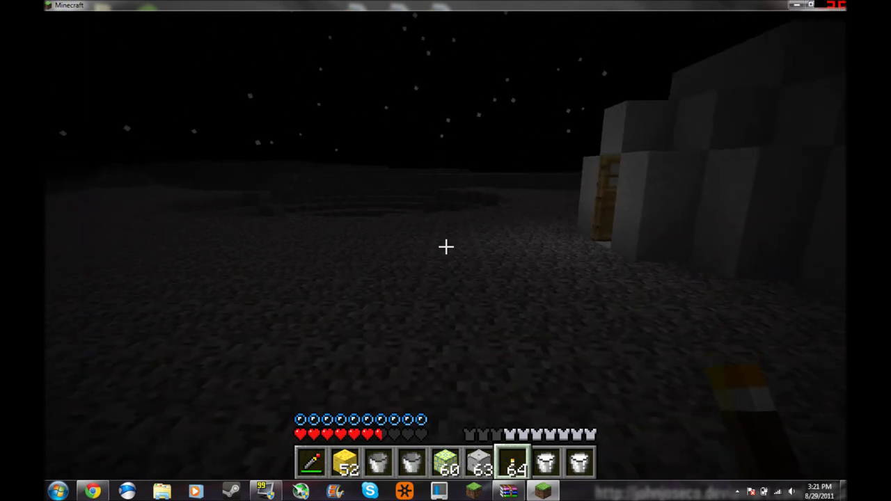
pyautogui.press('w')
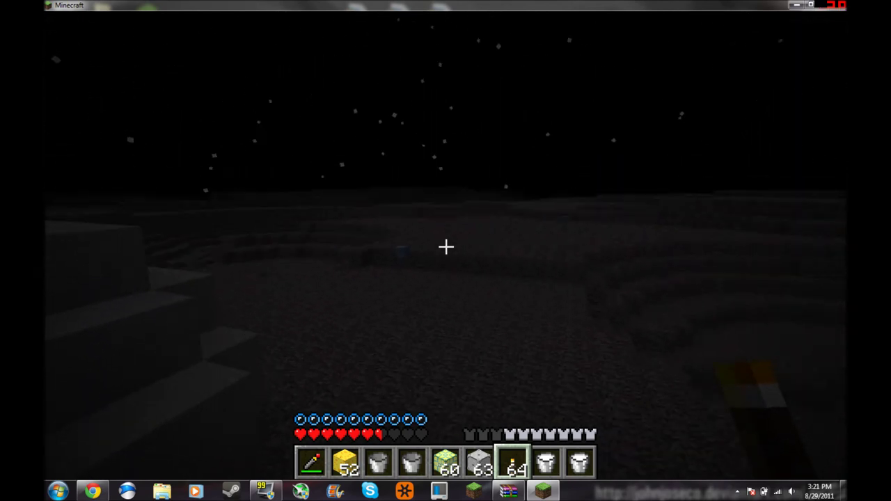
pyautogui.press('w')
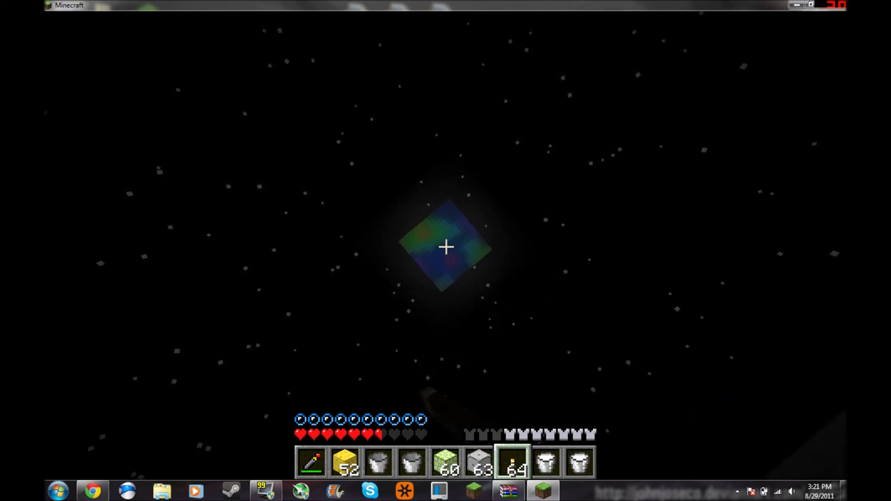
pyautogui.press('w')
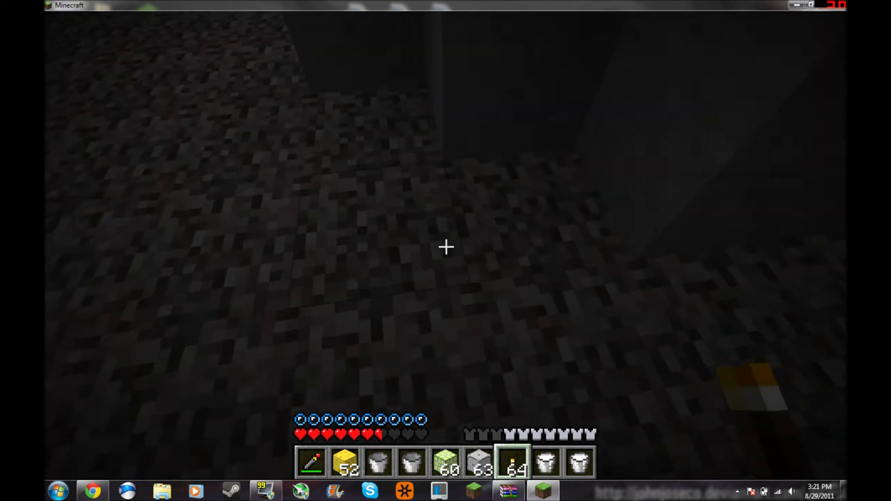
pyautogui.press('w')
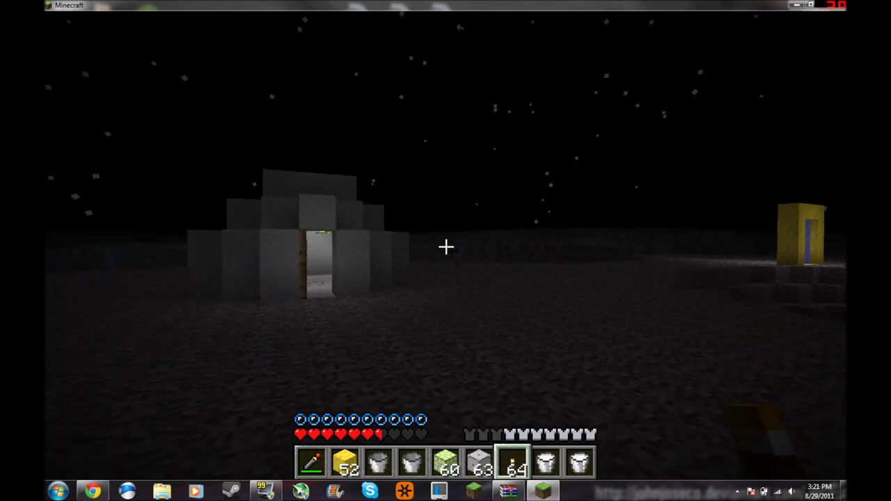
pyautogui.press('w')
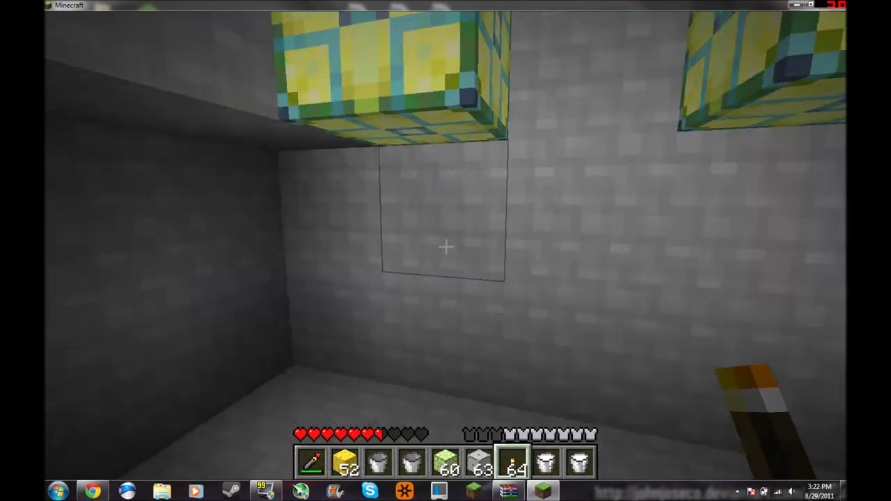
pyautogui.press('w')
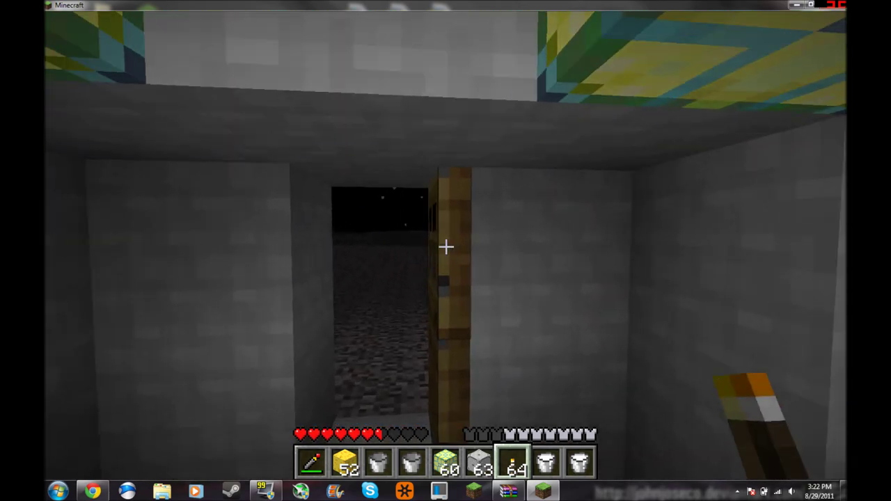